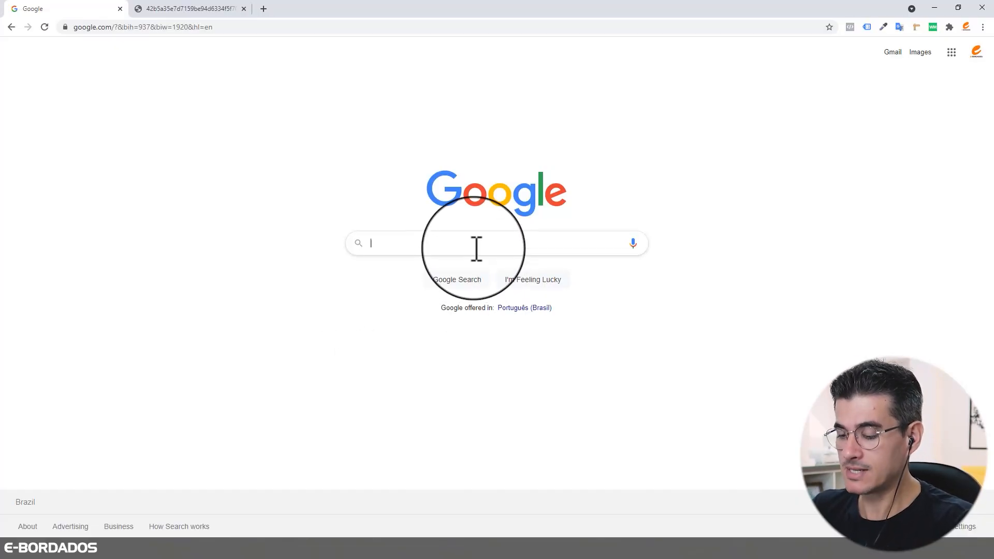
# Search Google for "grafico ponto cruz" and show the image results
pyautogui.write('grafico p')
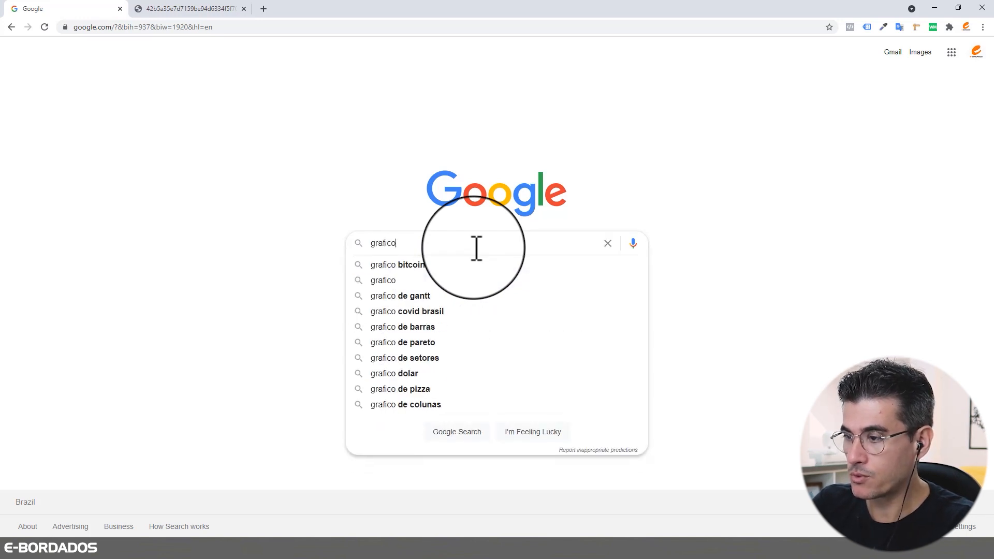
pyautogui.write('onto cruz')
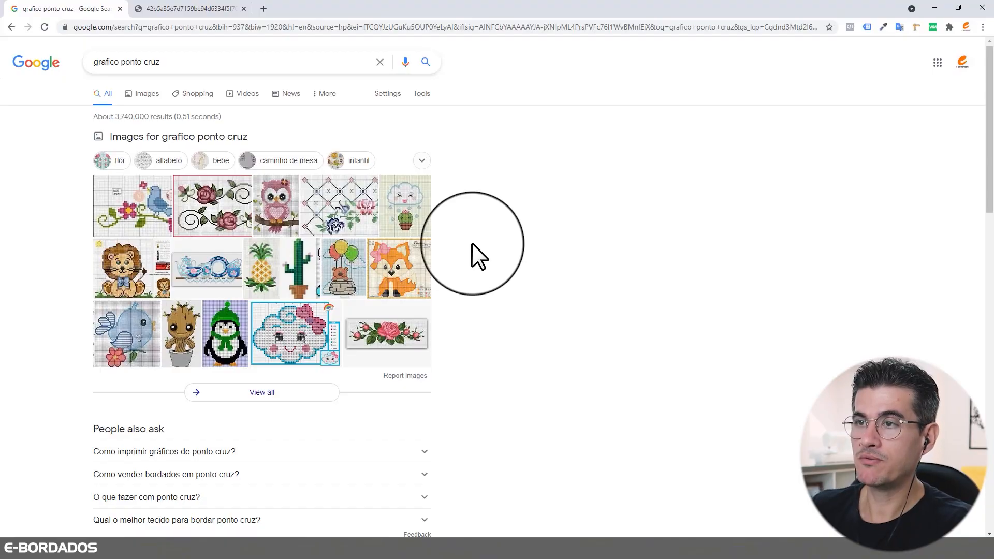
pyautogui.click(147, 93)
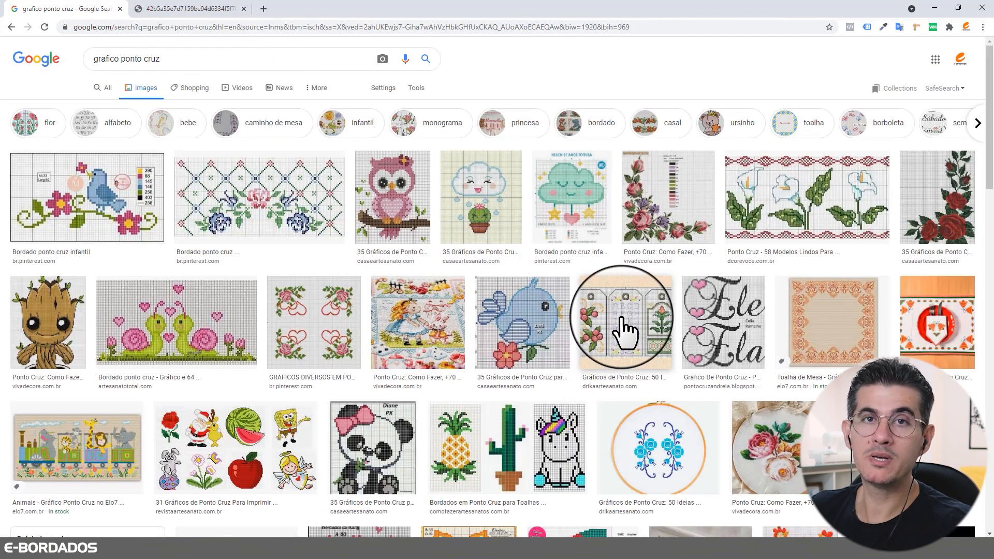
# Browse the cross-stitch image results and preview the unicorn chart with the rainbow mane and its related images
pyautogui.scroll(-15, 627, 327)
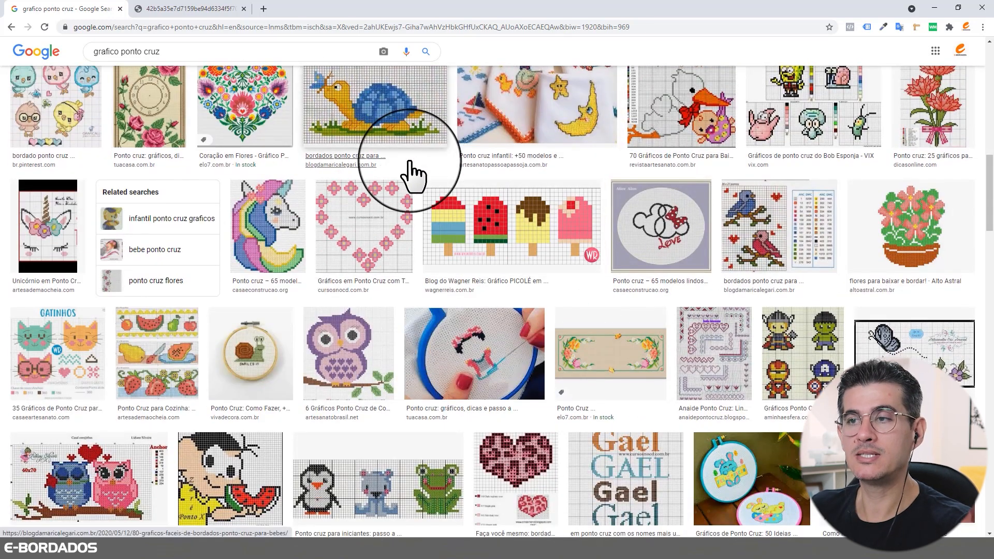
pyautogui.scroll(-10, 685, 265)
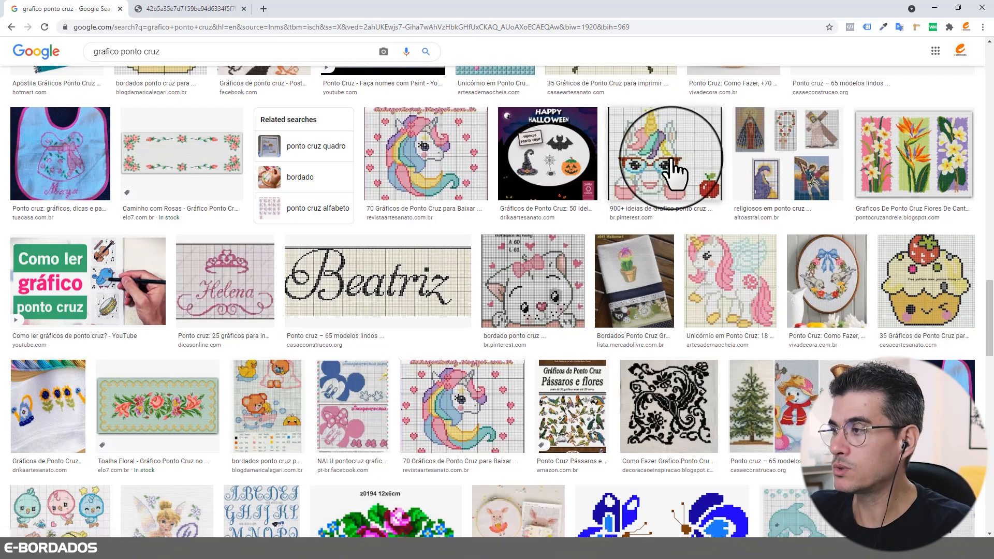
pyautogui.scroll(-3, 555, 308)
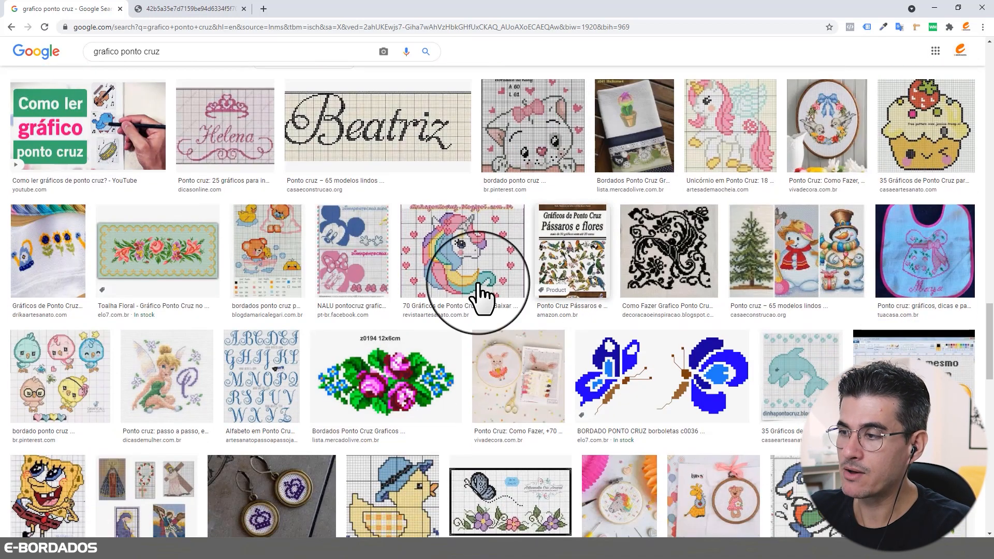
pyautogui.click(465, 250)
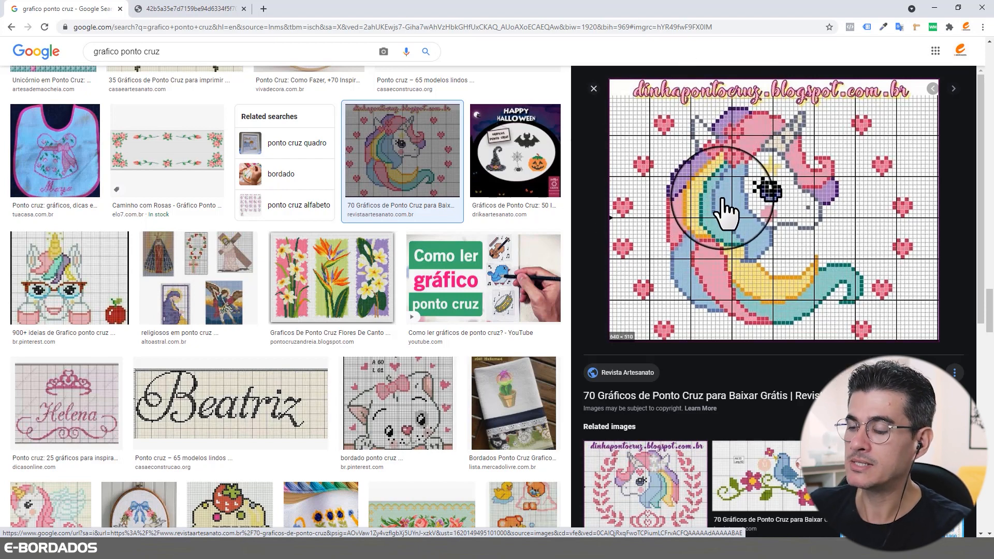
pyautogui.scroll(-3, 601, 316)
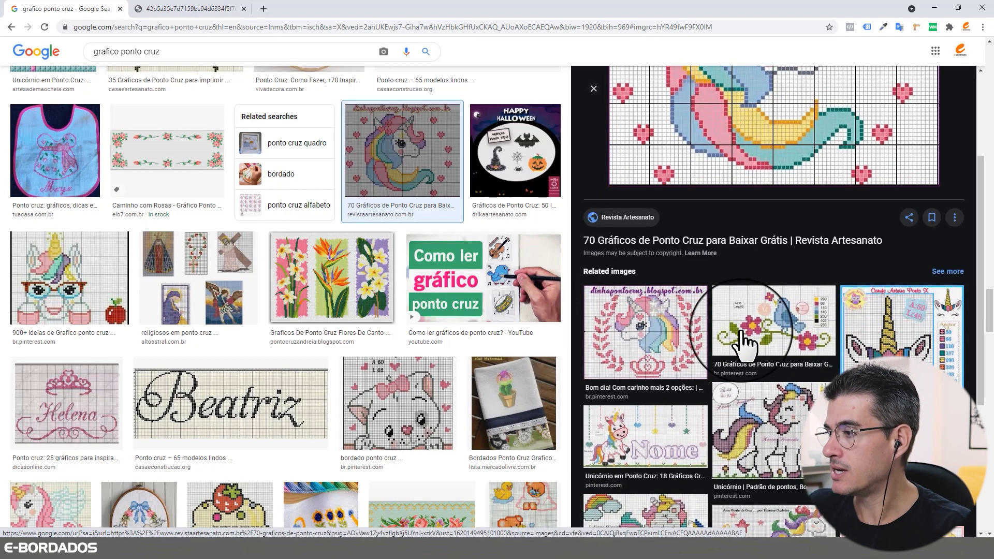
# Open the related chart of the blue bird with flowers and save its image as a JPEG in Downloads
pyautogui.click(768, 326)
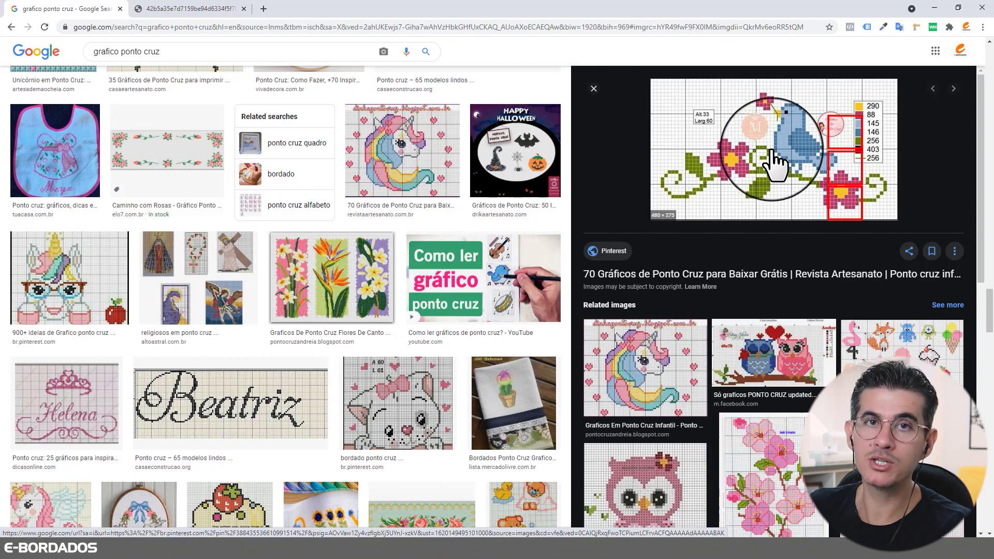
pyautogui.scroll(-5, 347, 319)
pyautogui.scroll(-4, 347, 317)
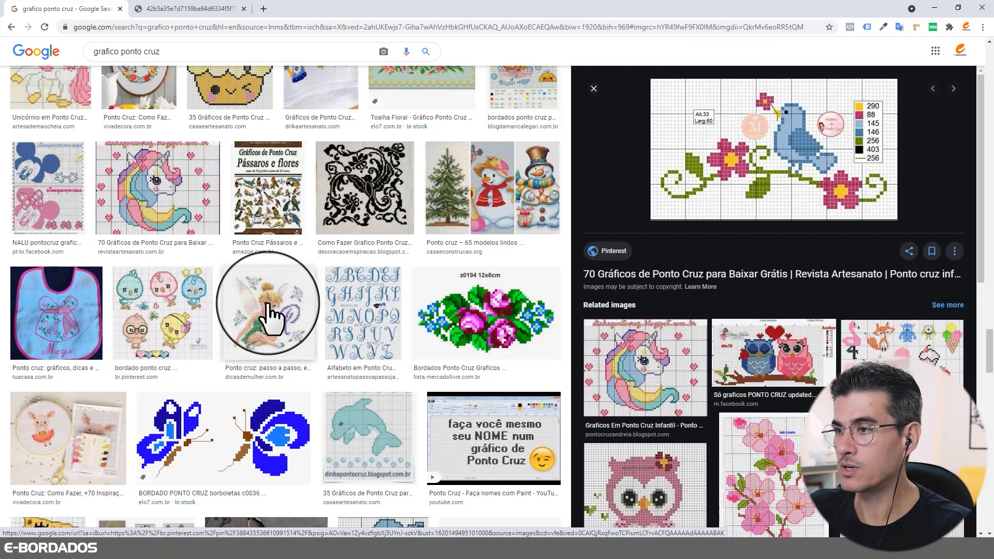
pyautogui.scroll(-3, 340, 305)
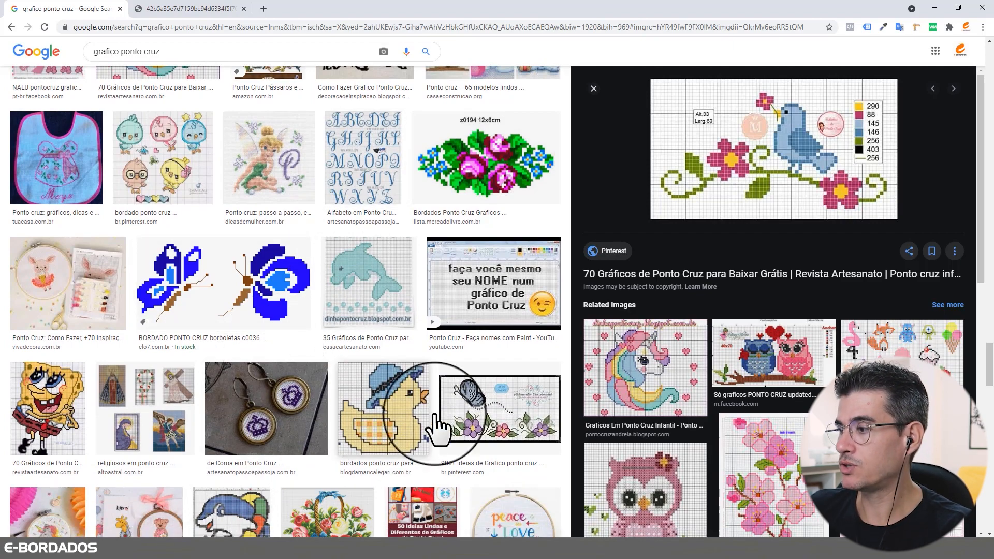
pyautogui.scroll(-15, 233, 298)
pyautogui.scroll(-4, 244, 305)
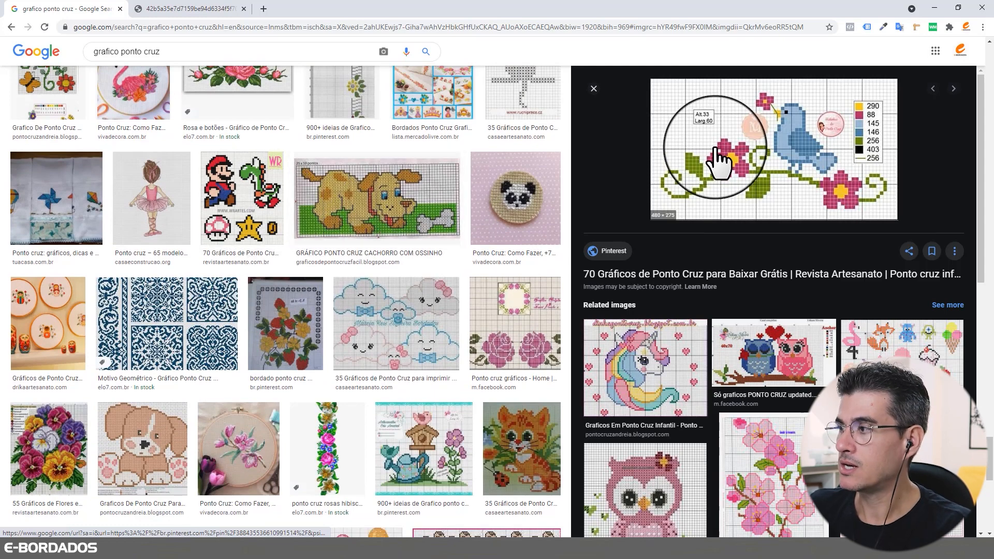
pyautogui.rightClick(760, 150)
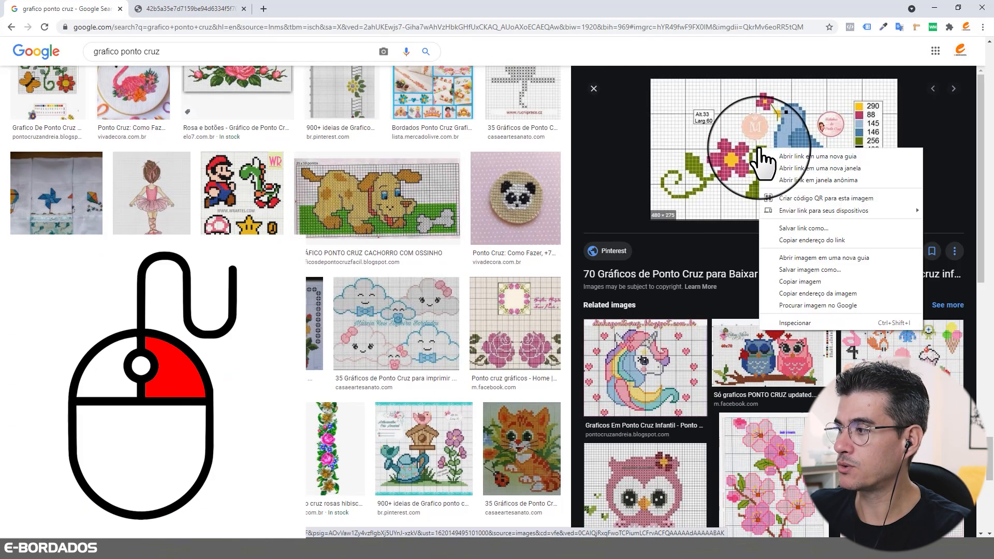
pyautogui.click(800, 273)
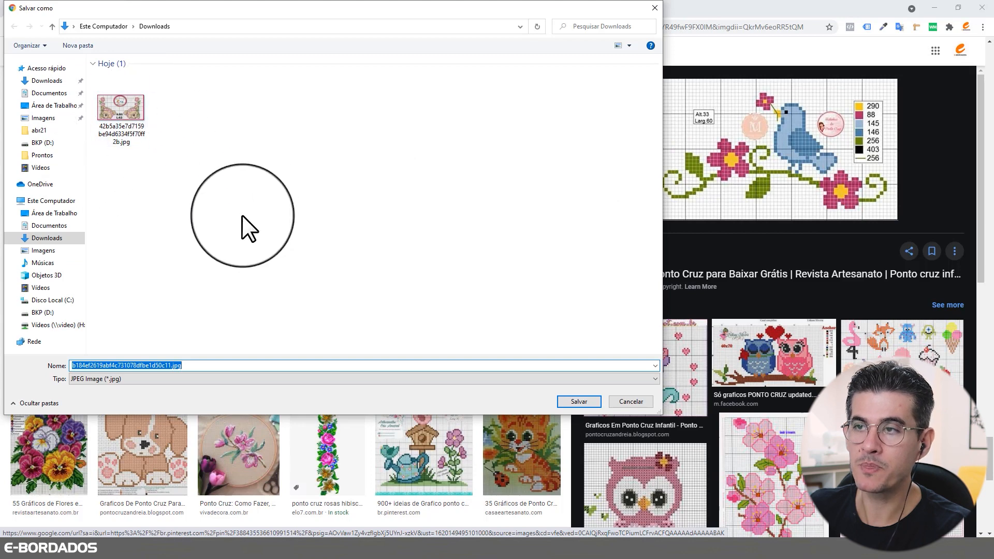
pyautogui.click(574, 399)
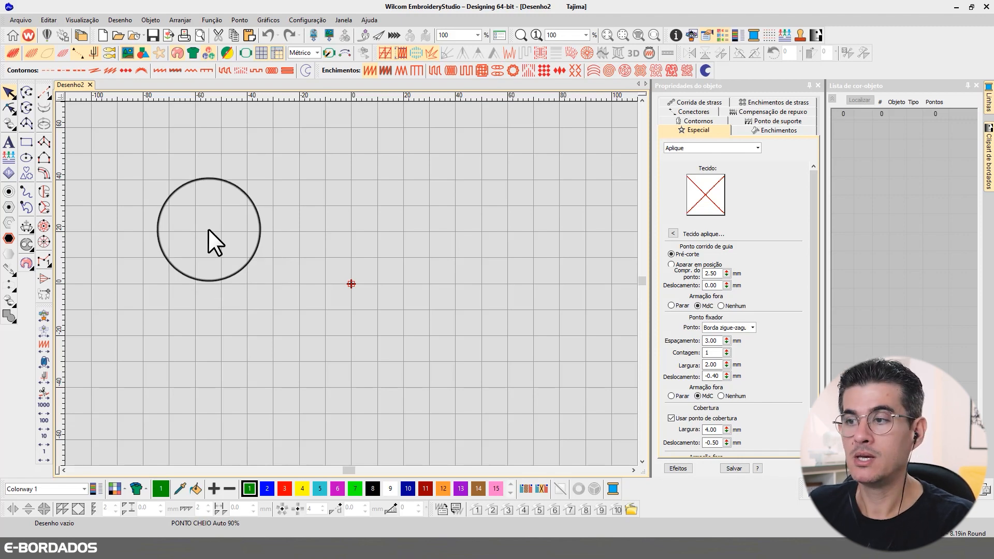
# Switch to Wilcom EmbroideryStudio, launch its Ponto-cruz (Cross Stitch) editor and maximize the editor window
pyautogui.click(24, 19)
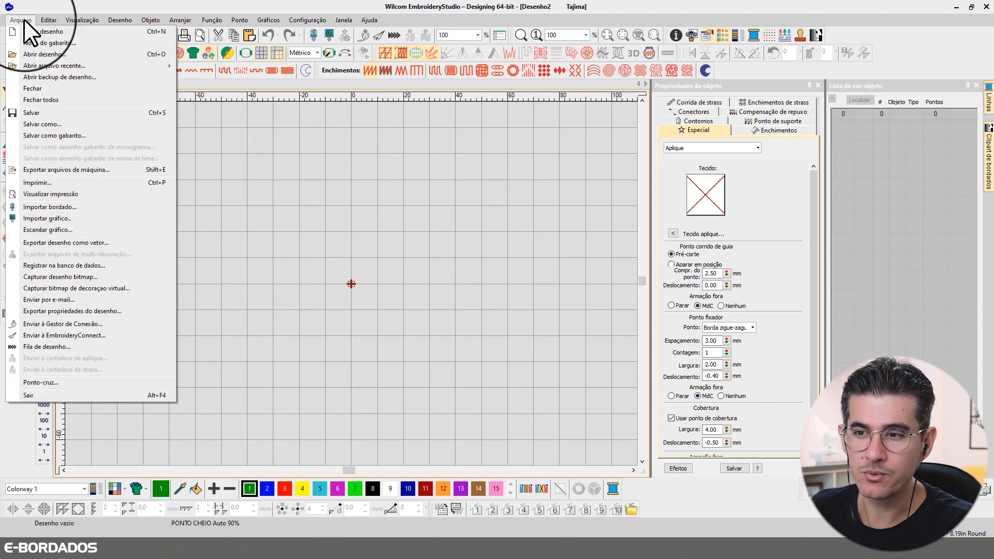
pyautogui.click(51, 384)
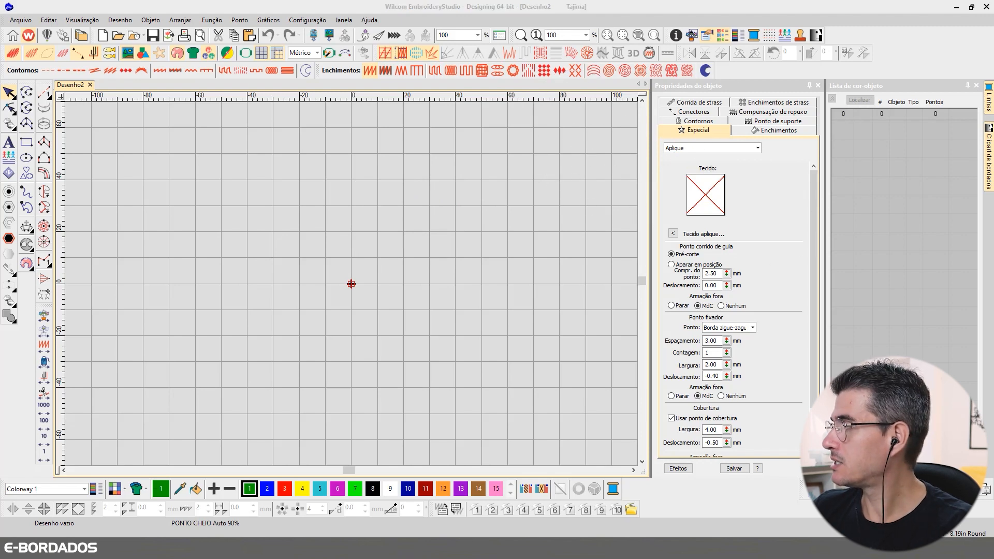
pyautogui.moveTo(993, 6); pyautogui.dragTo(331, 96)
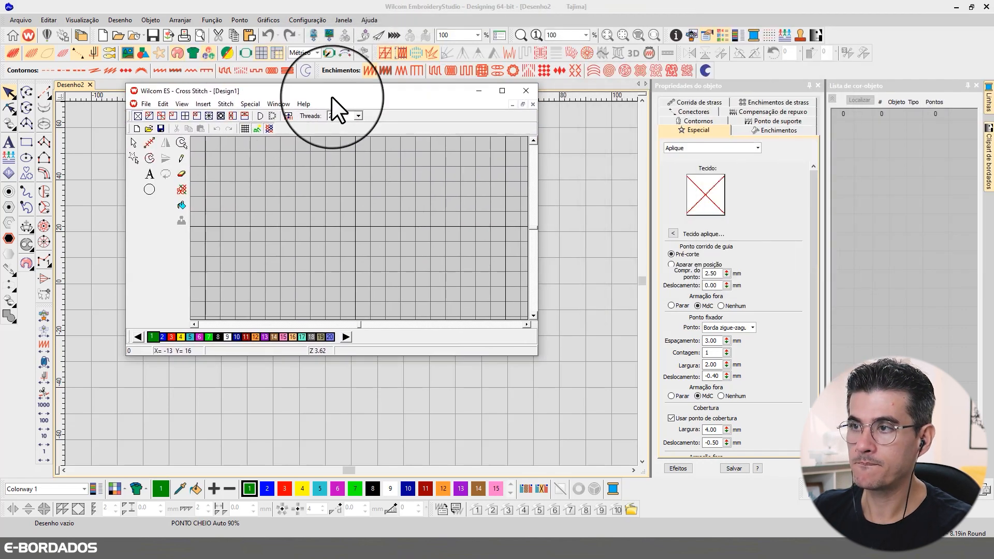
pyautogui.doubleClick(331, 97)
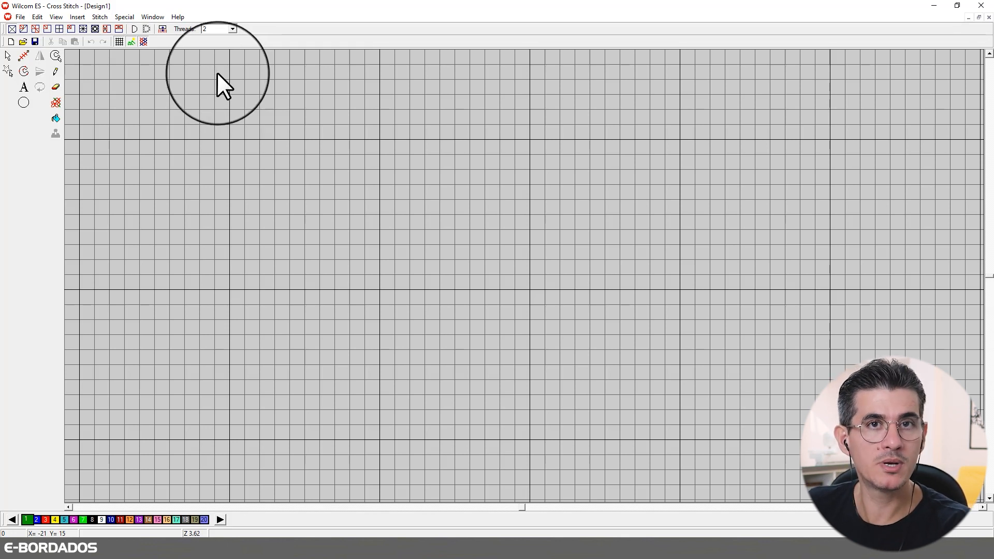
# Insert the drawing file ursinha.bmp from Downloads into the empty cross-stitch design
pyautogui.click(78, 17)
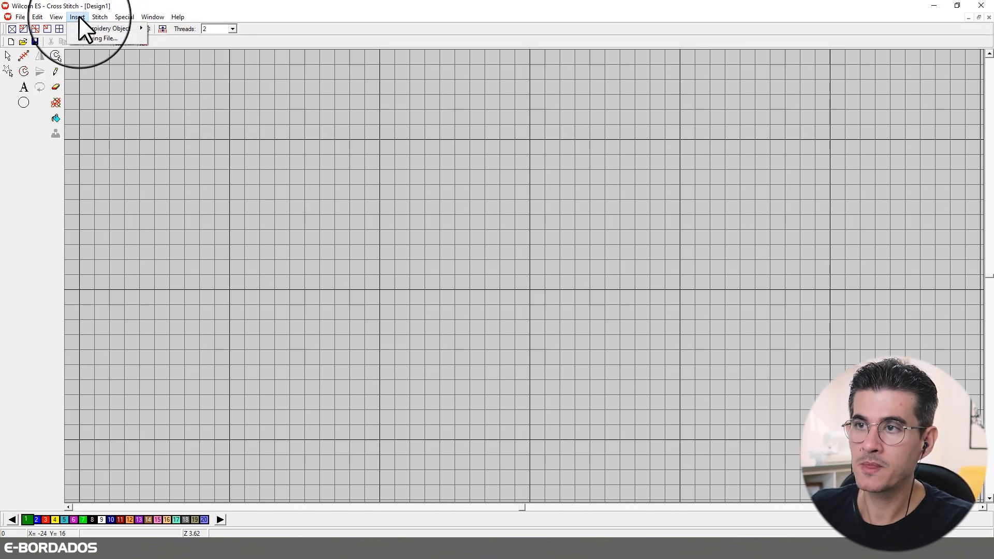
pyautogui.click(96, 38)
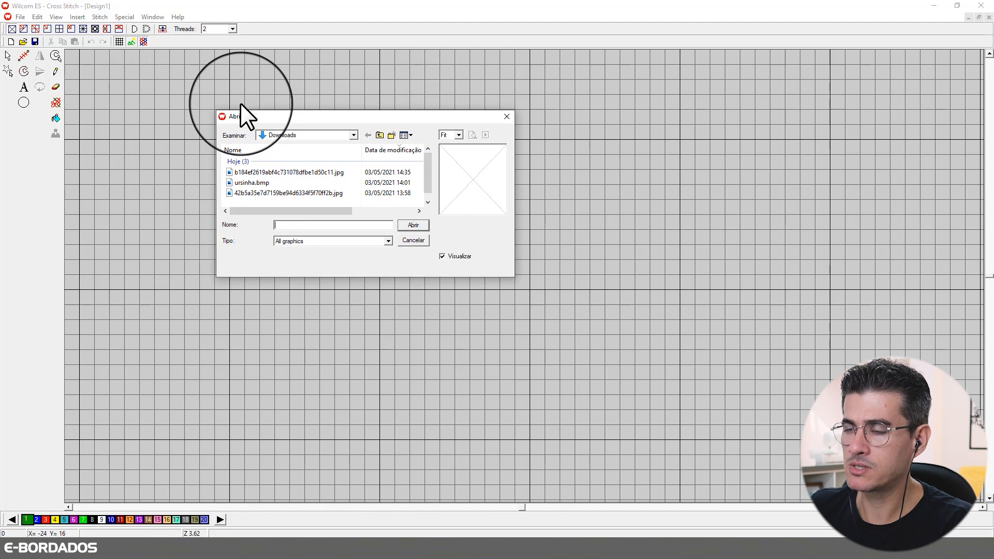
pyautogui.click(262, 182)
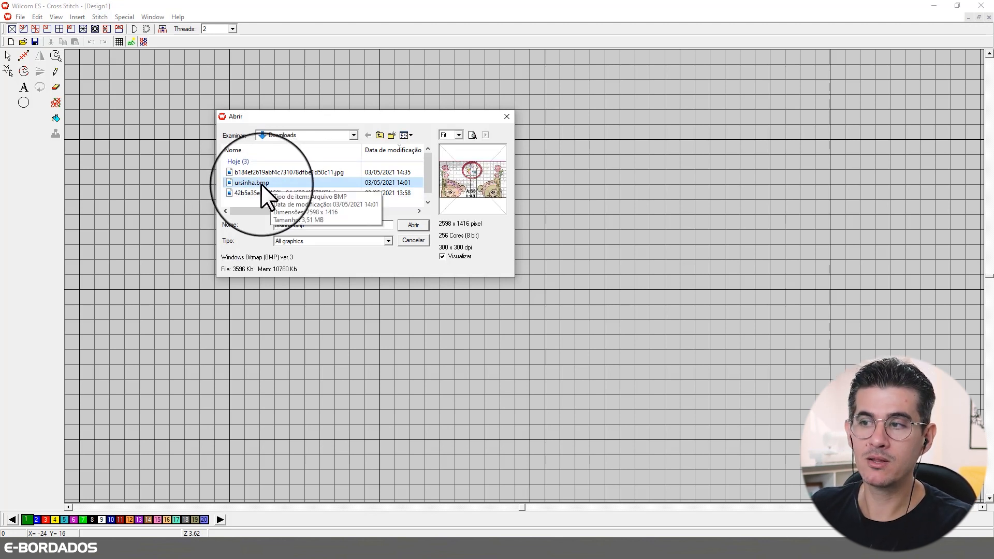
pyautogui.click(415, 225)
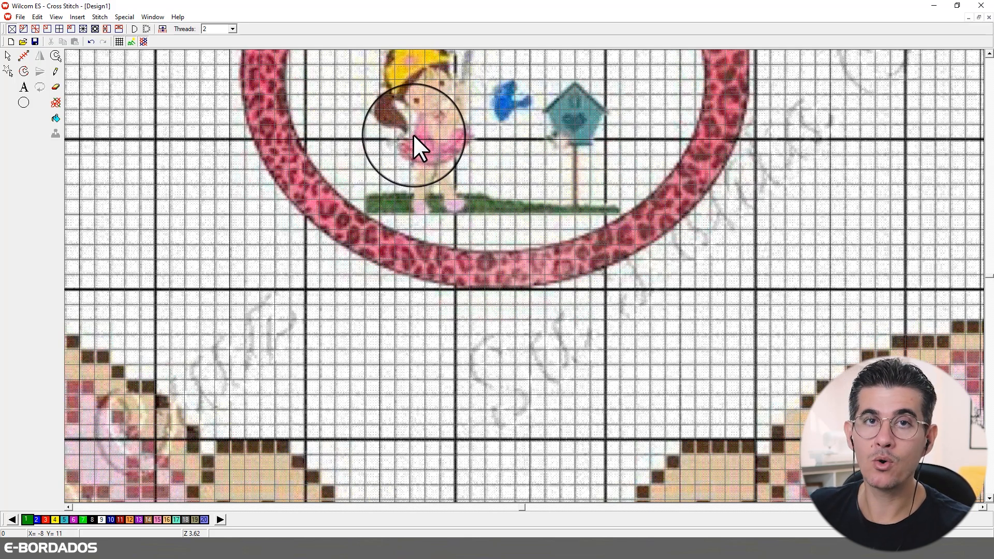
# Examine the inserted bear chart at several magnifications, from close-up detail to the whole image
pyautogui.press('z')
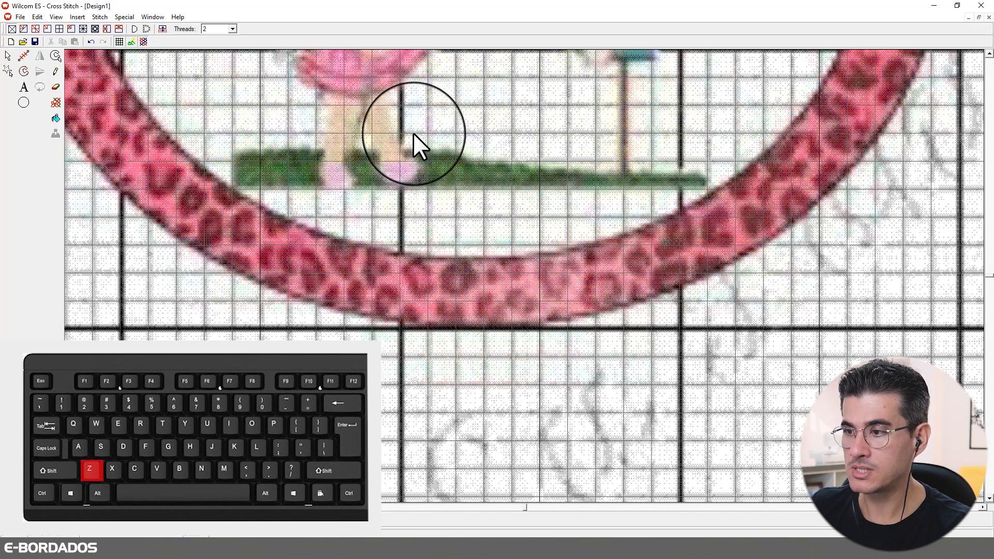
pyautogui.press('z')
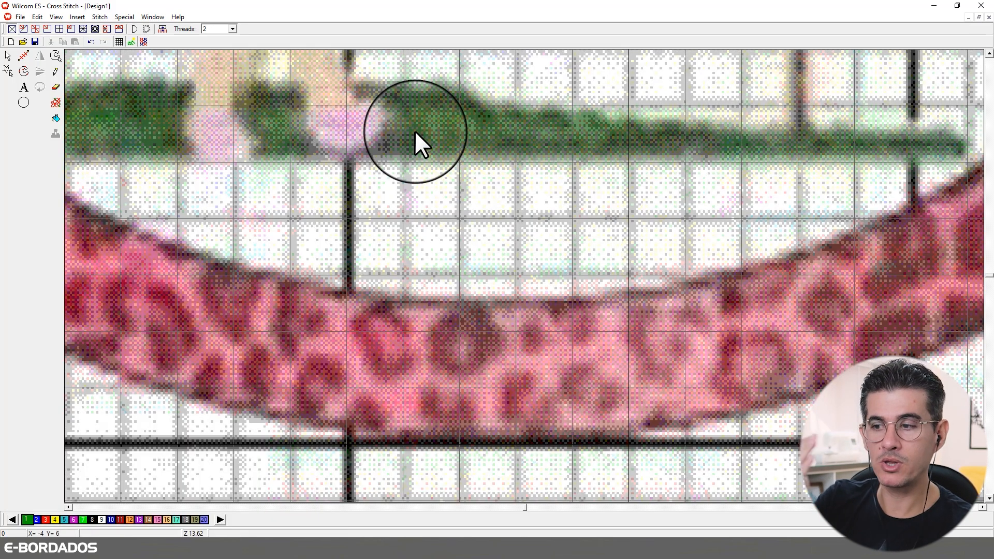
pyautogui.hotkey('shift', 'z')
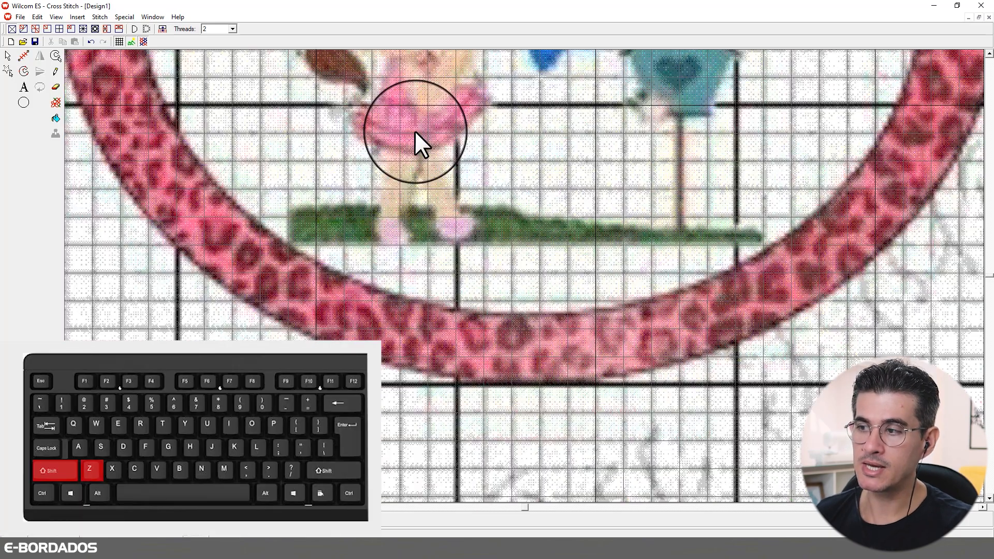
pyautogui.hotkey('shift', 'z')
pyautogui.hotkey('shift', 'z')
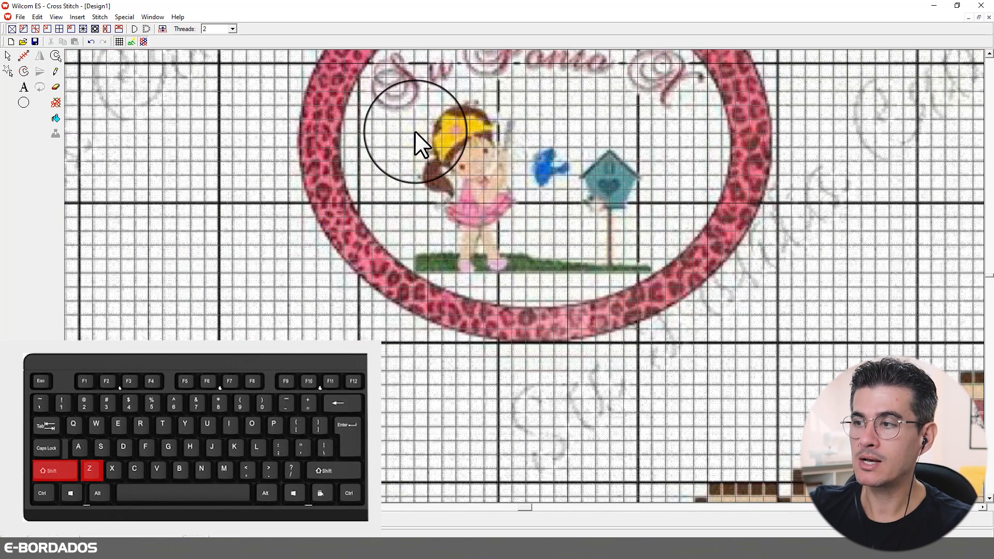
pyautogui.hotkey('shift', 'z')
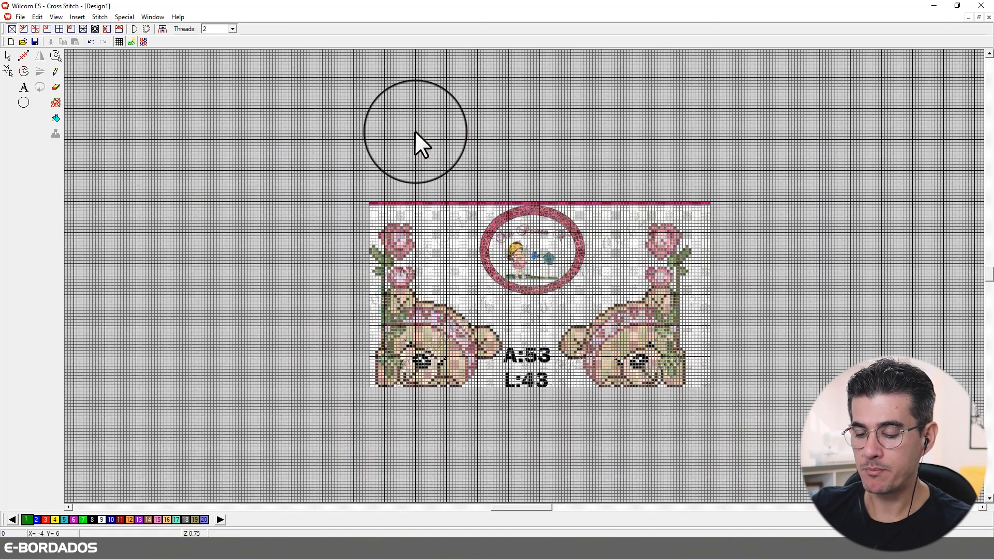
pyautogui.press('z')
pyautogui.press('z')
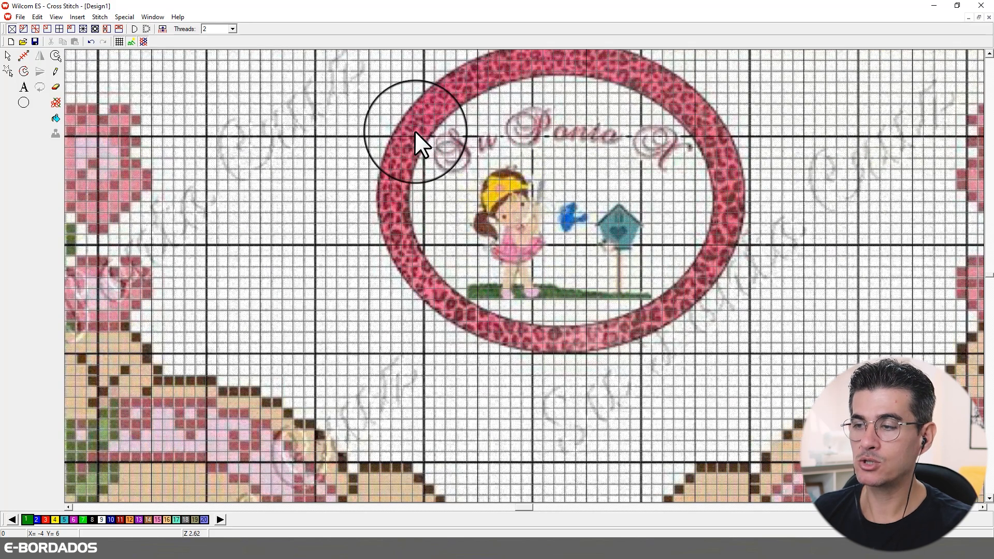
pyautogui.hotkey('shift', 'z')
pyautogui.hotkey('shift', 'z')
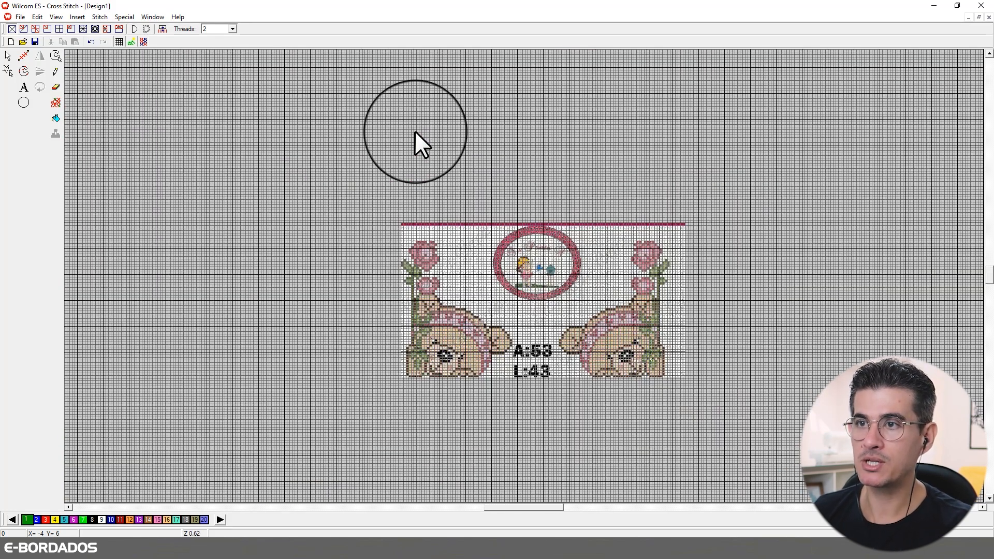
pyautogui.press('z')
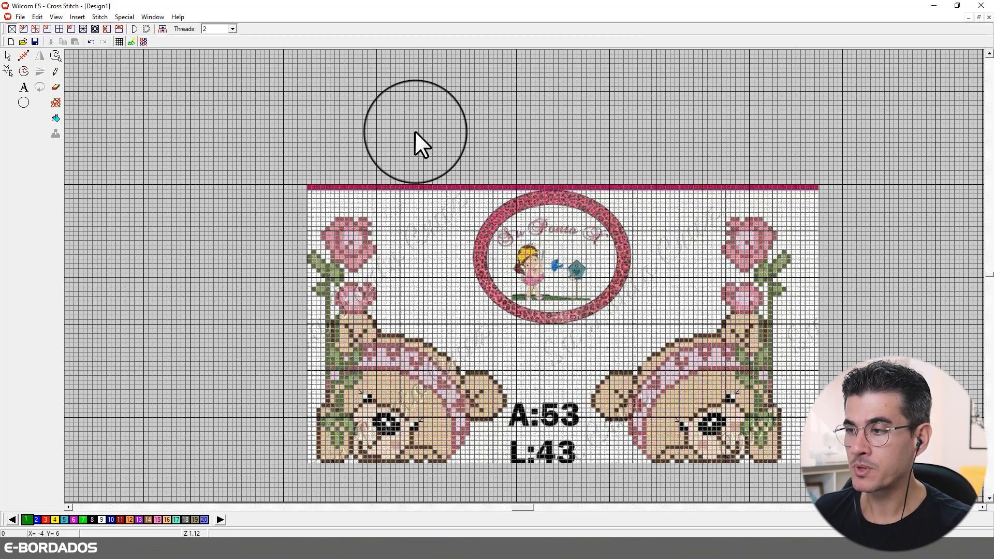
pyautogui.press('z')
pyautogui.press('z')
pyautogui.hotkey('shift', 'z')
pyautogui.hotkey('shift', 'z')
pyautogui.hotkey('shift', 'z')
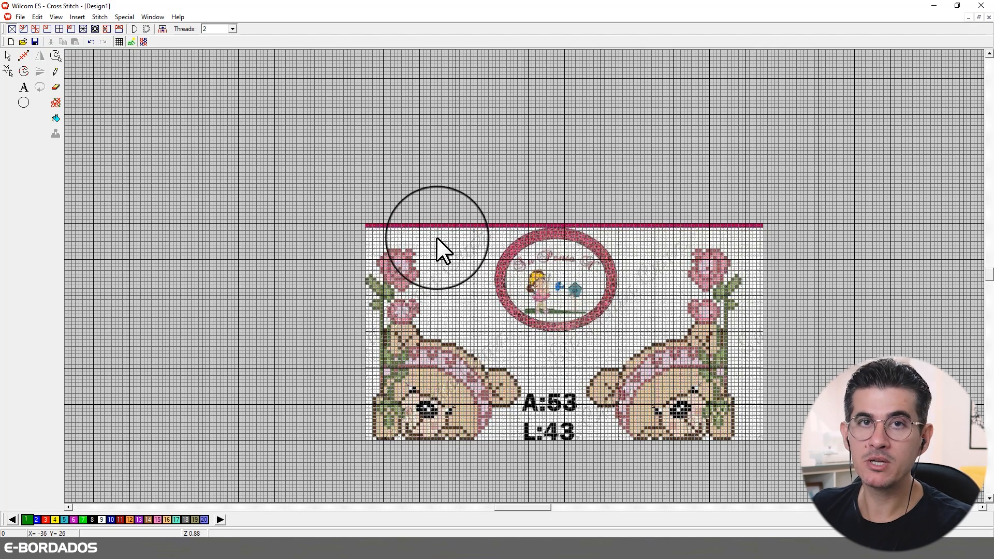
# Zoom to a rectangle enclosing the bear on the left side of the chart
pyautogui.press('b')
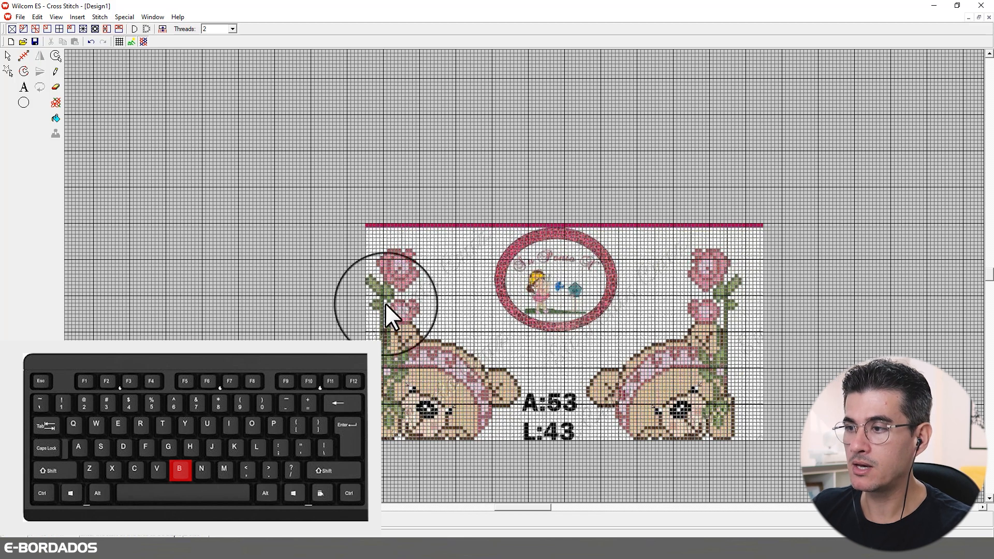
pyautogui.click(335, 307)
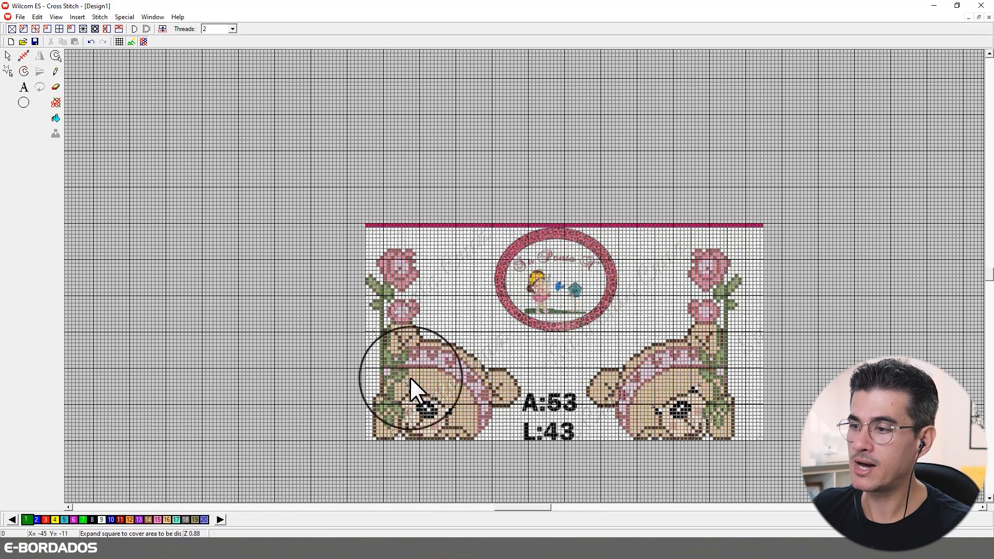
pyautogui.click(526, 454)
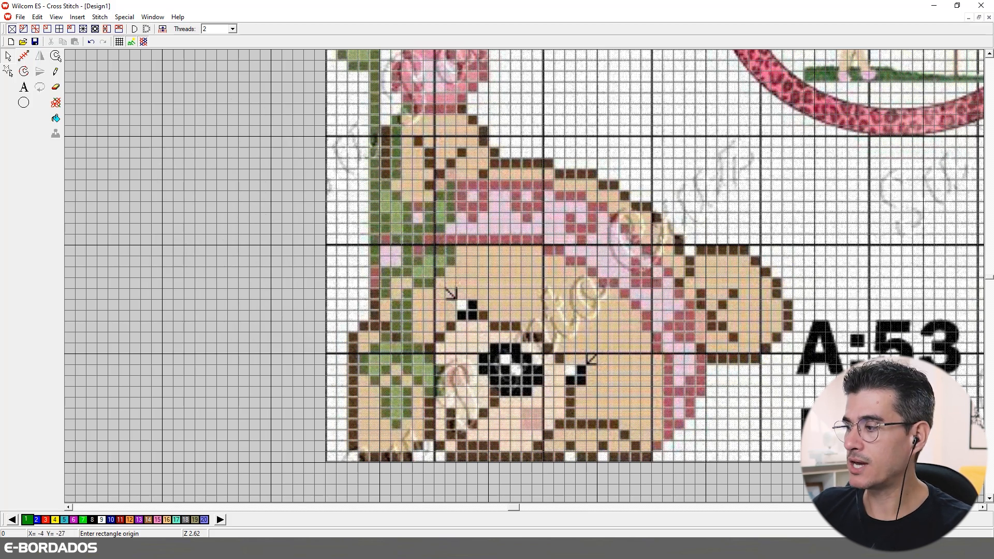
# Pencil a column of full cross stitches in colour 17 down the centre of the lowest leaf on the left bear's paw
pyautogui.click(982, 508)
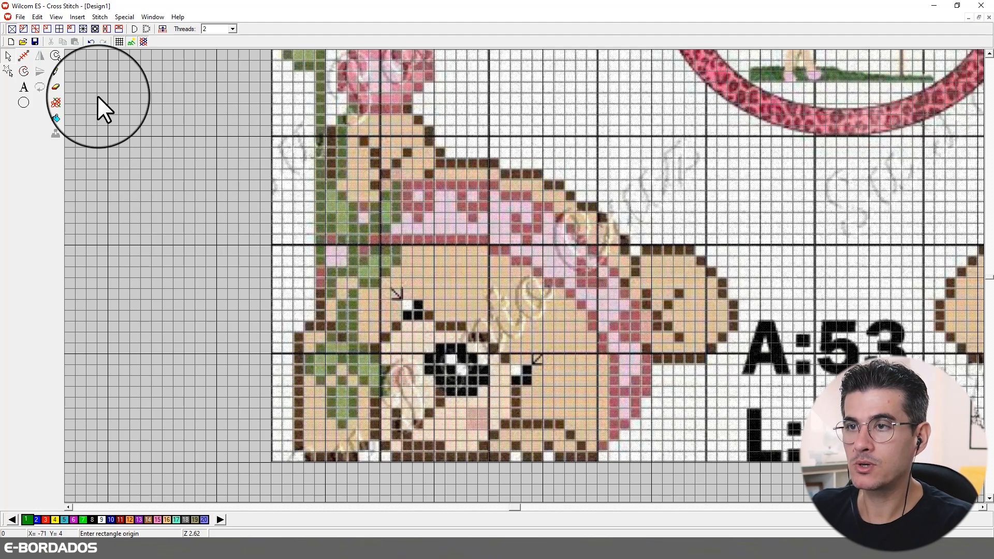
pyautogui.click(55, 72)
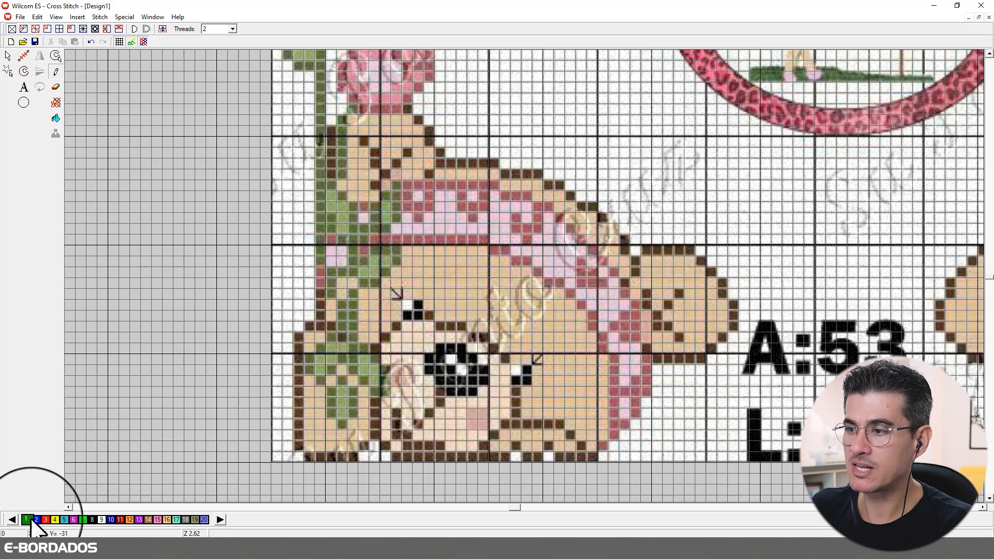
pyautogui.click(174, 521)
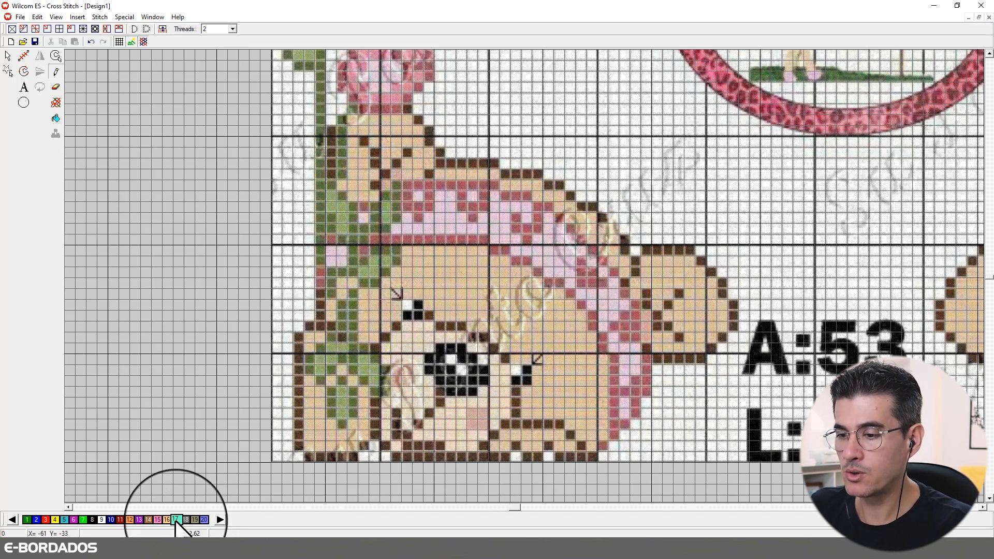
pyautogui.click(54, 70)
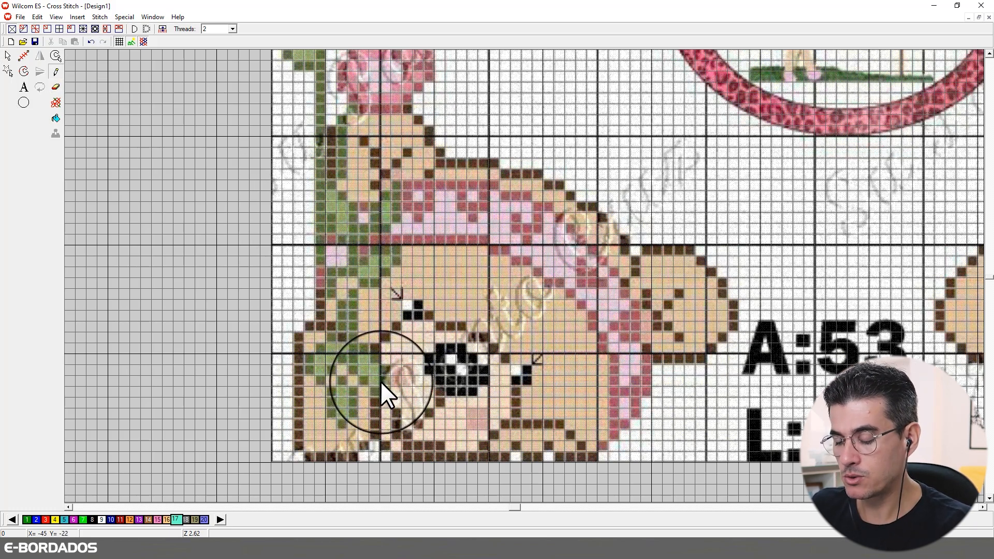
pyautogui.hotkey('shift', 'z')
pyautogui.press('z')
pyautogui.press('z')
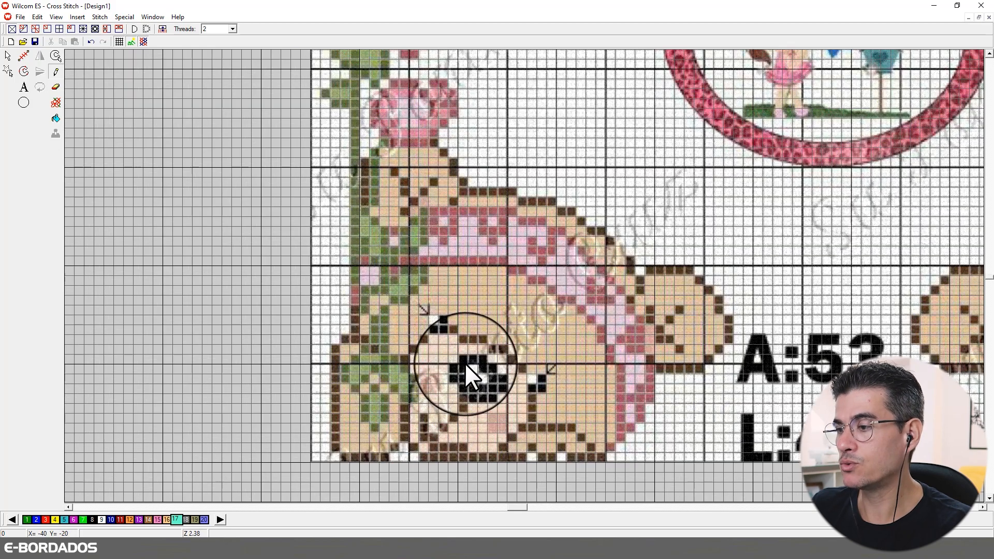
pyautogui.click(989, 498)
pyautogui.scroll(-5, 990, 498)
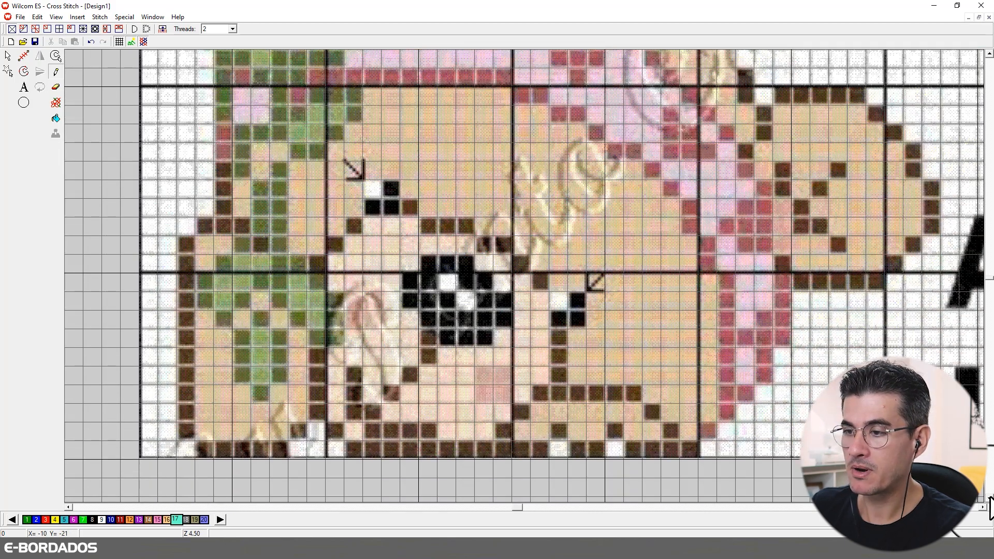
pyautogui.click(988, 496)
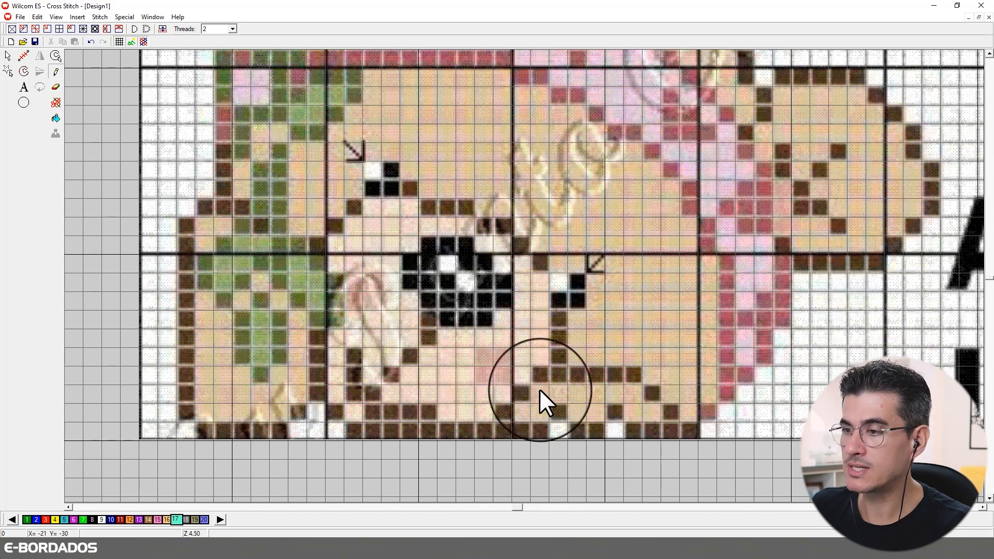
pyautogui.moveTo(259, 354); pyautogui.dragTo(262, 319)
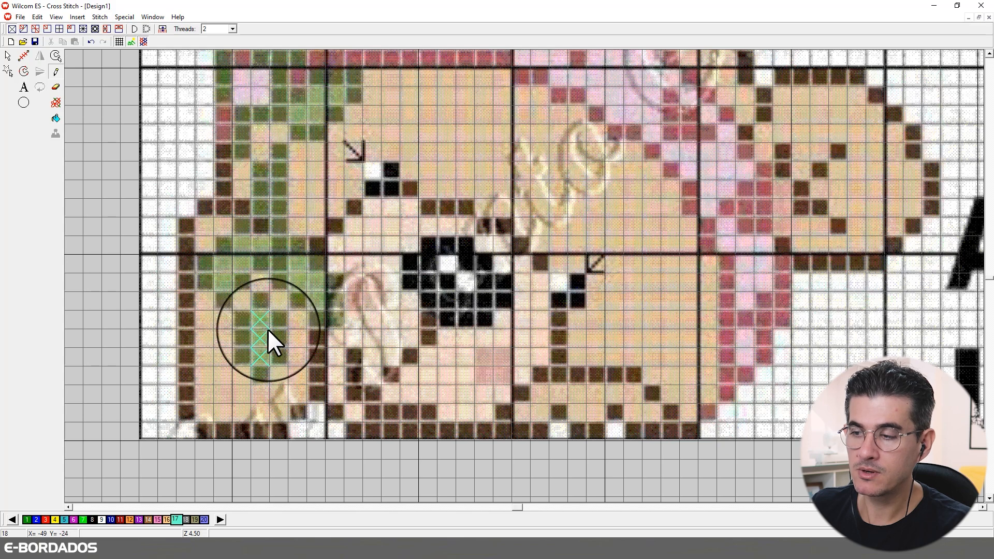
# Fill the light-green cells of the two side leaves on the left bear's paw with colour 17 stitches
pyautogui.click(316, 299)
pyautogui.click(319, 279)
pyautogui.click(303, 281)
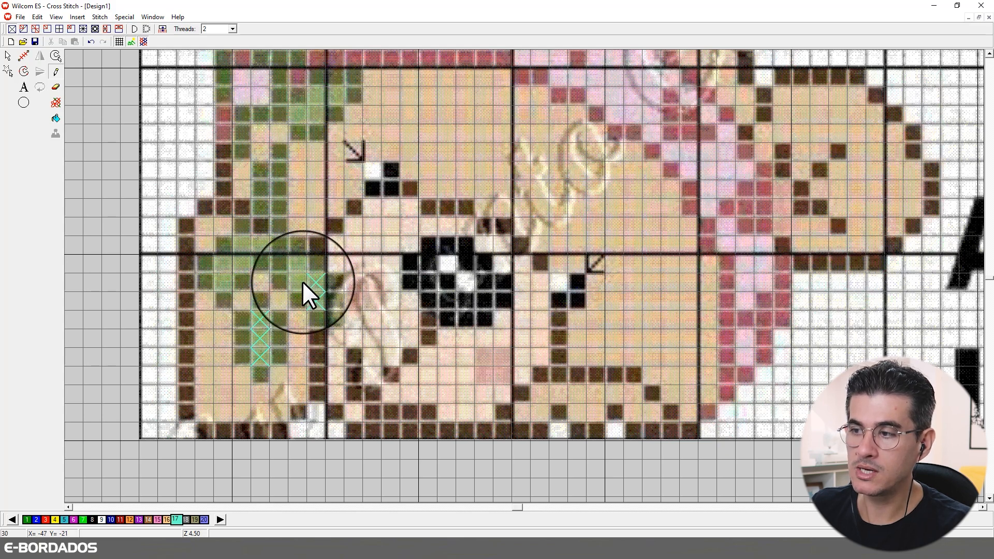
pyautogui.click(298, 264)
pyautogui.click(248, 266)
pyautogui.click(224, 264)
pyautogui.click(223, 282)
pyautogui.click(242, 246)
pyautogui.click(258, 246)
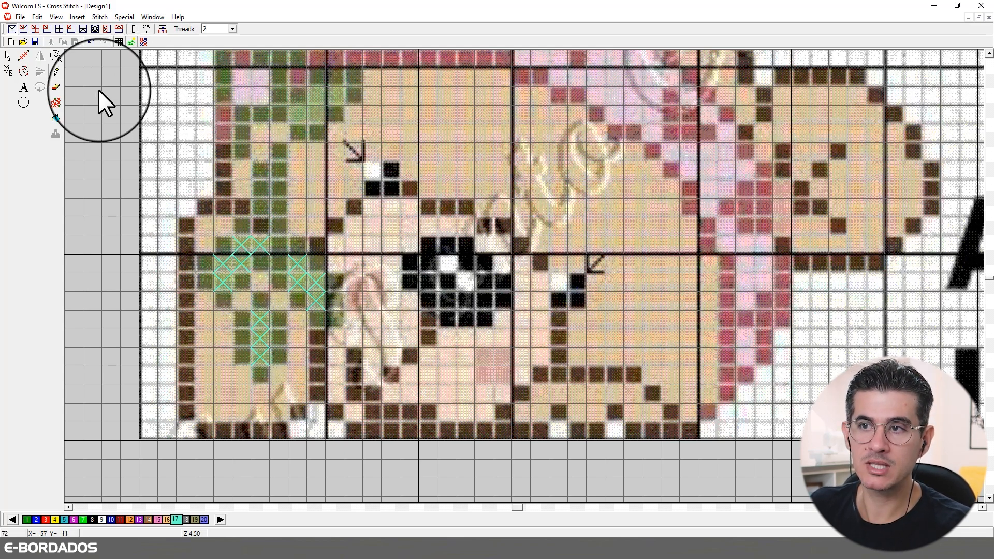
# Switch the stitch display from outlined crosses to solid coloured squares
pyautogui.click(143, 41)
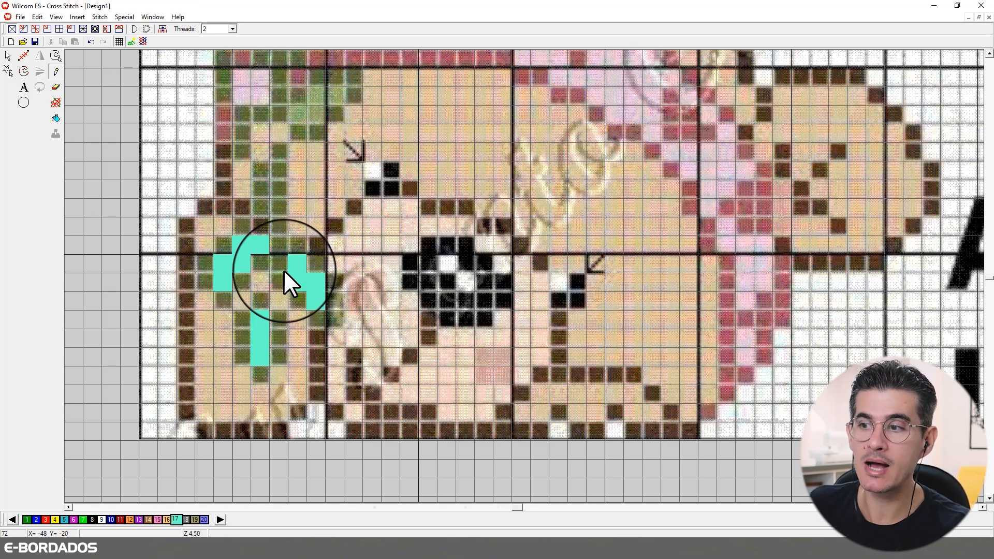
pyautogui.moveTo(287, 265)
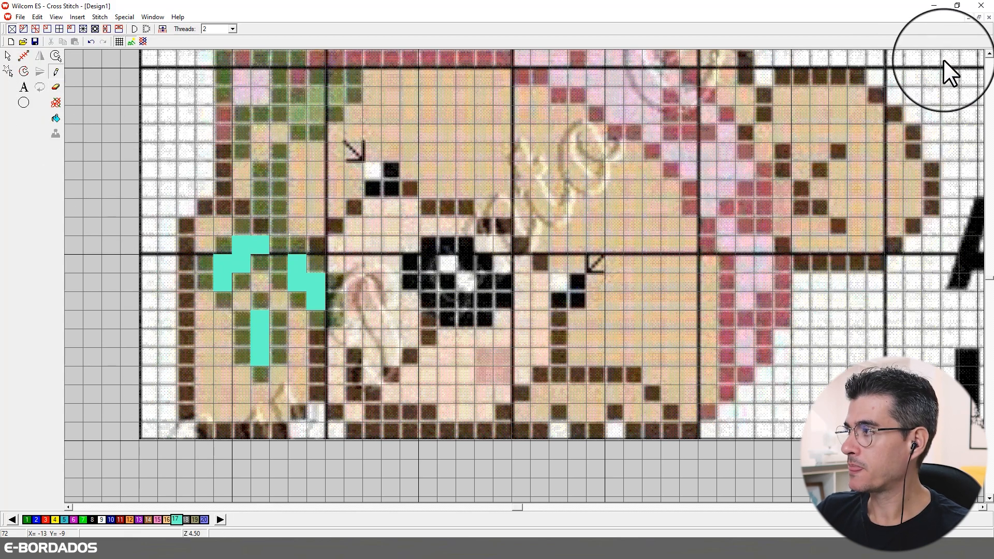
# Fill the light-green cells of the leaf just below the left bear's headband with colour 17
pyautogui.click(988, 54)
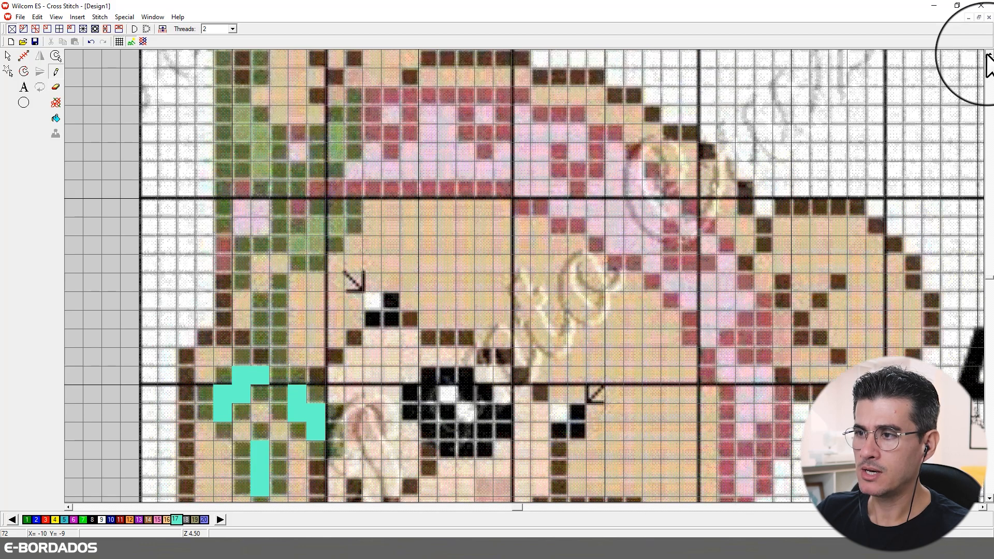
pyautogui.click(989, 55)
pyautogui.click(333, 262)
pyautogui.click(319, 262)
pyautogui.click(315, 277)
pyautogui.click(299, 283)
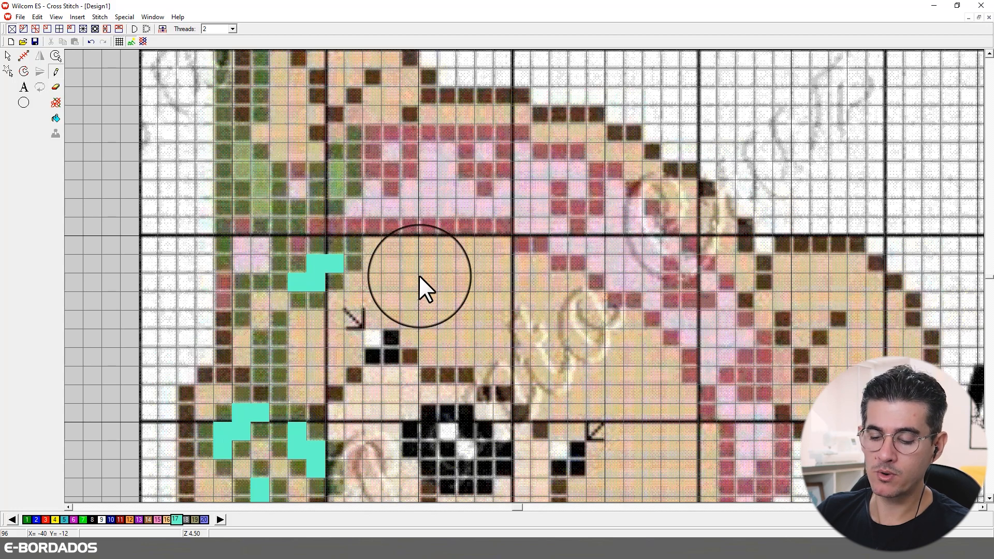
# Fill the light-green cells of the two leaves beside the left end of the bear's headband with colour 17
pyautogui.scroll(-1, 421, 273)
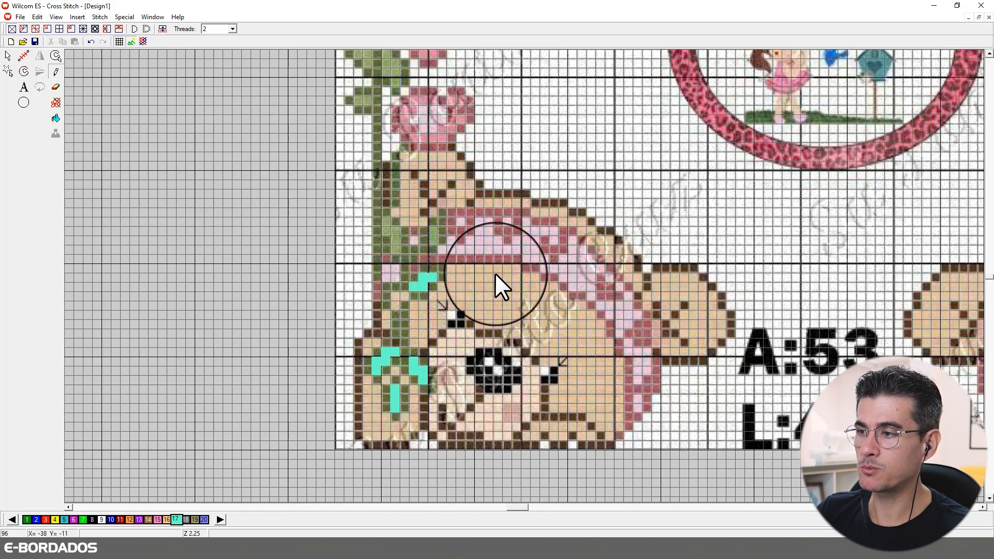
pyautogui.scroll(-1, 495, 273)
pyautogui.hotkey('shift', 'z')
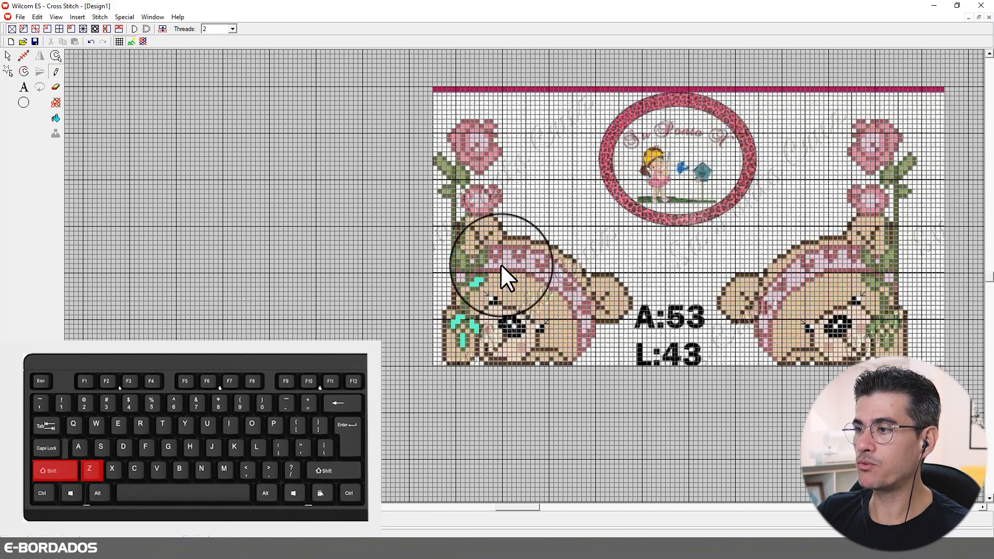
pyautogui.hotkey('shift', 'z')
pyautogui.press('z')
pyautogui.press('z')
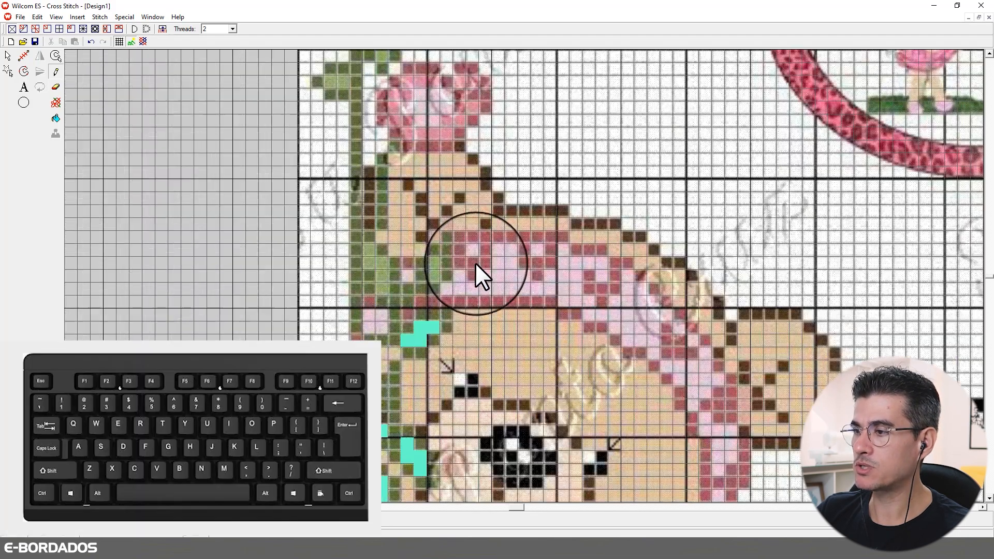
pyautogui.press('z')
pyautogui.moveTo(367, 273); pyautogui.dragTo(370, 311)
pyautogui.moveTo(266, 317)
pyautogui.mouseDown()
pyautogui.moveTo(267, 278)
pyautogui.moveTo(247, 271)
pyautogui.mouseUp()
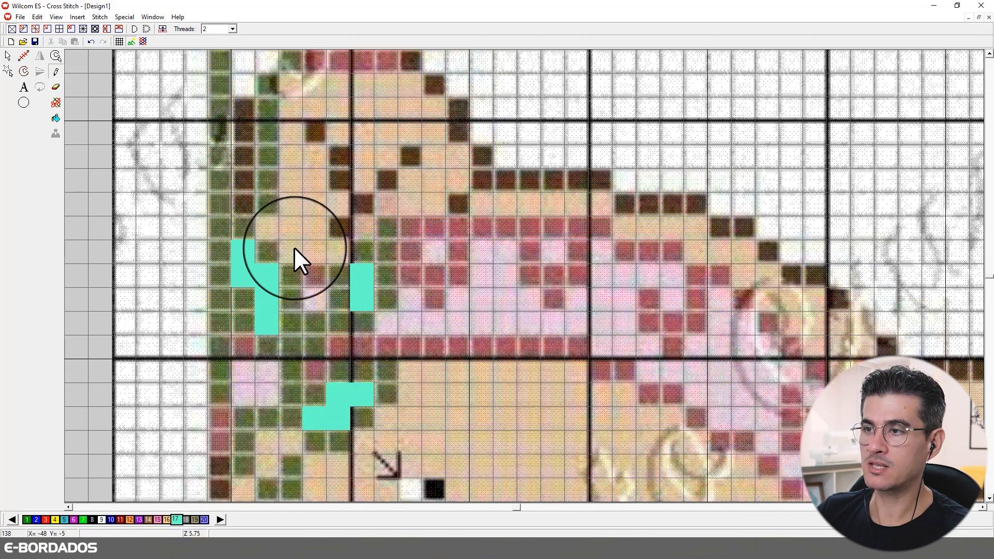
# Fill the light-green centres of the three leaves on the rose stem above the left bear with colour 17
pyautogui.hotkey('shift', 'z')
pyautogui.click(989, 54)
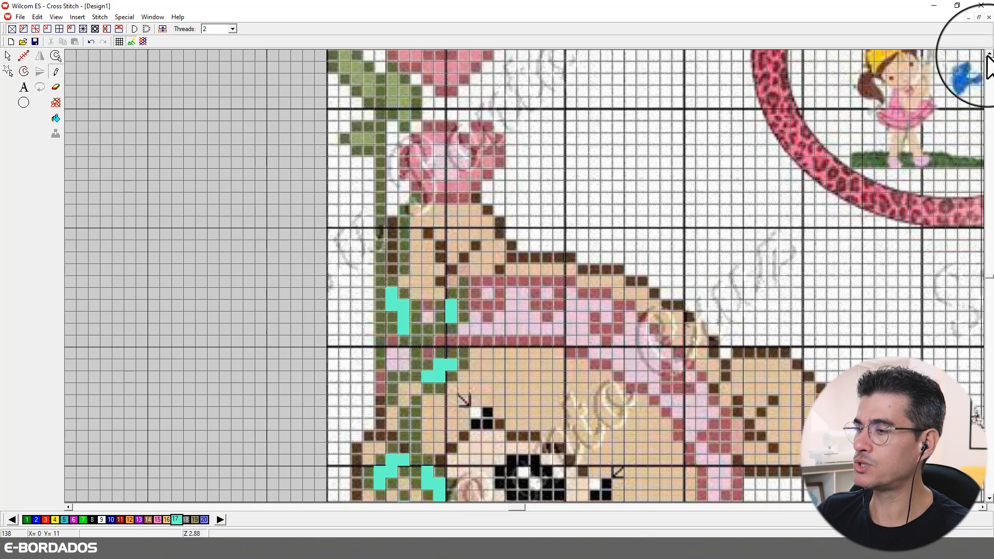
pyautogui.moveTo(362, 211); pyautogui.dragTo(357, 210)
pyautogui.moveTo(406, 188)
pyautogui.mouseDown()
pyautogui.moveTo(393, 150)
pyautogui.moveTo(368, 161)
pyautogui.moveTo(343, 129)
pyautogui.mouseUp()
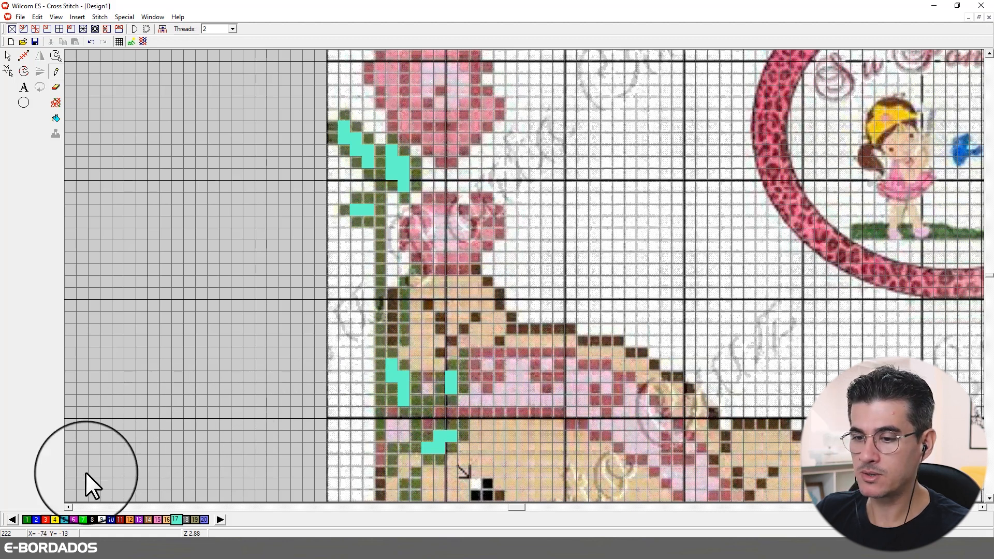
# Outline the two large upper leaves of the left rose stem in dark green, colour 1
pyautogui.click(26, 520)
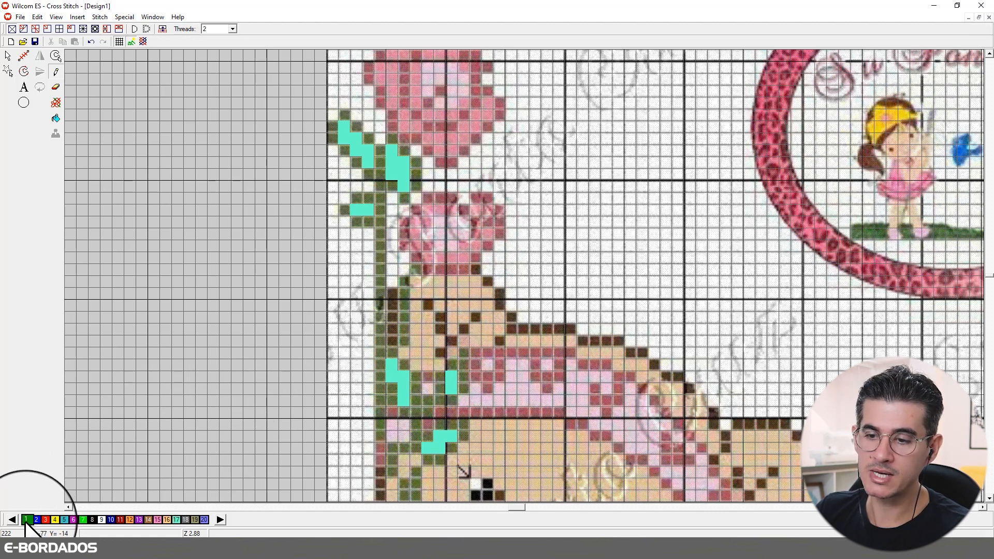
pyautogui.click(344, 114)
pyautogui.click(356, 126)
pyautogui.click(366, 138)
pyautogui.click(391, 141)
pyautogui.click(403, 151)
pyautogui.click(412, 160)
pyautogui.click(414, 181)
pyautogui.click(415, 176)
pyautogui.click(404, 199)
pyautogui.click(392, 188)
pyautogui.click(380, 177)
pyautogui.click(381, 161)
pyautogui.click(368, 173)
pyautogui.click(356, 162)
pyautogui.click(344, 151)
pyautogui.click(332, 138)
pyautogui.click(333, 127)
# Stitch the upper rose stem and the outline of its small leaf in colour 1, down beside the bear's ear
pyautogui.click(379, 175)
pyautogui.click(380, 186)
pyautogui.click(379, 199)
pyautogui.click(379, 210)
pyautogui.click(379, 222)
pyautogui.click(379, 233)
pyautogui.click(368, 222)
pyautogui.click(356, 221)
pyautogui.click(344, 210)
pyautogui.click(357, 199)
pyautogui.click(369, 199)
pyautogui.moveTo(381, 246); pyautogui.dragTo(379, 319)
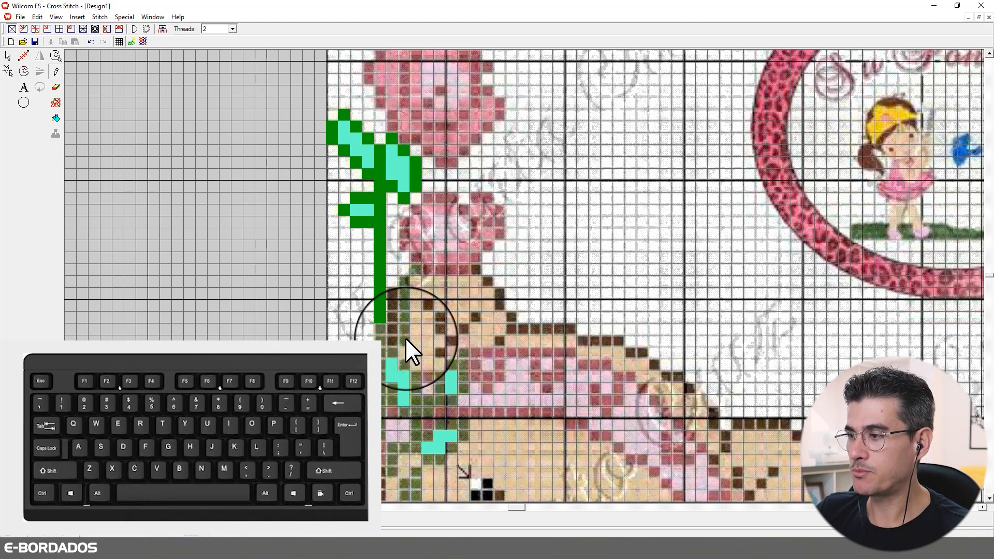
# Stitch the remaining dark-green stem and leaf outlines in colour 1, from the bear's ear down to its paw
pyautogui.click(404, 282)
pyautogui.click(415, 269)
pyautogui.moveTo(404, 295)
pyautogui.mouseDown()
pyautogui.moveTo(400, 353)
pyautogui.moveTo(382, 354)
pyautogui.moveTo(379, 327)
pyautogui.mouseUp()
pyautogui.moveTo(403, 365)
pyautogui.mouseDown()
pyautogui.moveTo(420, 378)
pyautogui.moveTo(415, 393)
pyautogui.moveTo(437, 403)
pyautogui.moveTo(440, 379)
pyautogui.moveTo(461, 390)
pyautogui.moveTo(462, 355)
pyautogui.moveTo(451, 369)
pyautogui.moveTo(384, 370)
pyautogui.moveTo(395, 387)
pyautogui.moveTo(382, 434)
pyautogui.moveTo(397, 448)
pyautogui.moveTo(413, 438)
pyautogui.moveTo(407, 412)
pyautogui.moveTo(459, 435)
pyautogui.moveTo(439, 462)
pyautogui.moveTo(429, 461)
pyautogui.moveTo(426, 436)
pyautogui.moveTo(391, 462)
pyautogui.mouseUp()
pyautogui.scroll(-5, 571, 335)
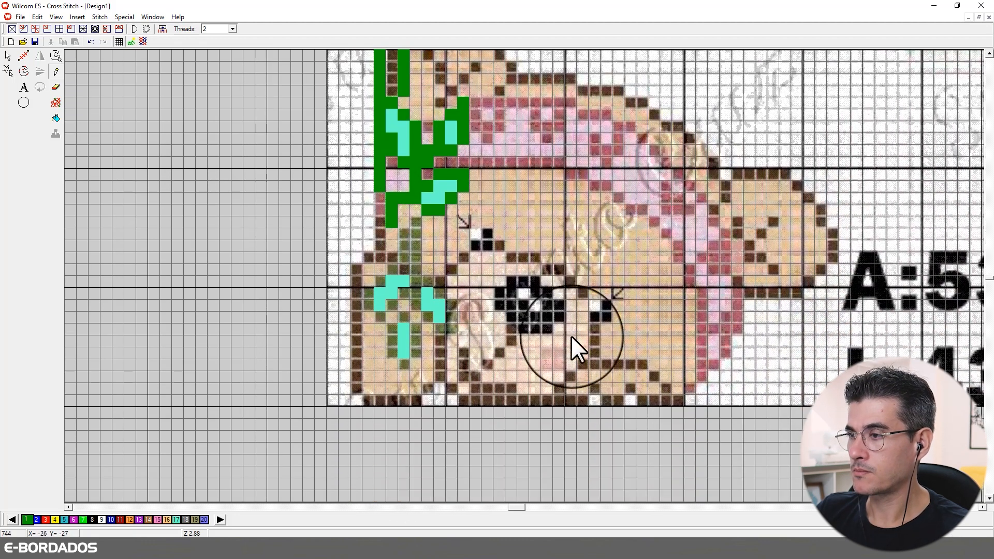
pyautogui.moveTo(415, 222)
pyautogui.mouseDown()
pyautogui.moveTo(414, 304)
pyautogui.moveTo(456, 334)
pyautogui.moveTo(454, 322)
pyautogui.moveTo(427, 317)
pyautogui.moveTo(415, 353)
pyautogui.moveTo(390, 349)
pyautogui.moveTo(402, 312)
pyautogui.moveTo(374, 309)
pyautogui.moveTo(406, 231)
pyautogui.mouseUp()
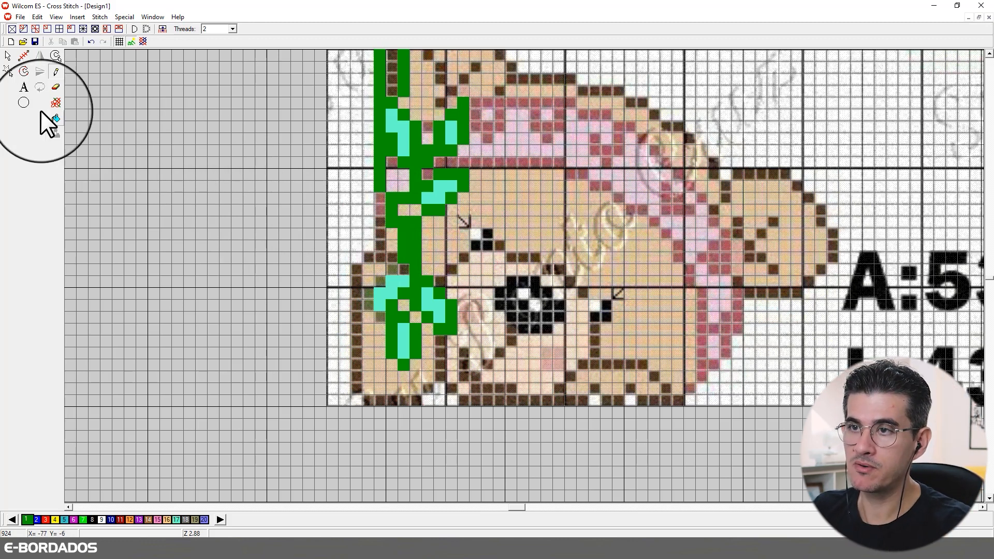
# Erase the green stitches of the lowest stem section and leaf cluster on the left bear's paw
pyautogui.click(55, 87)
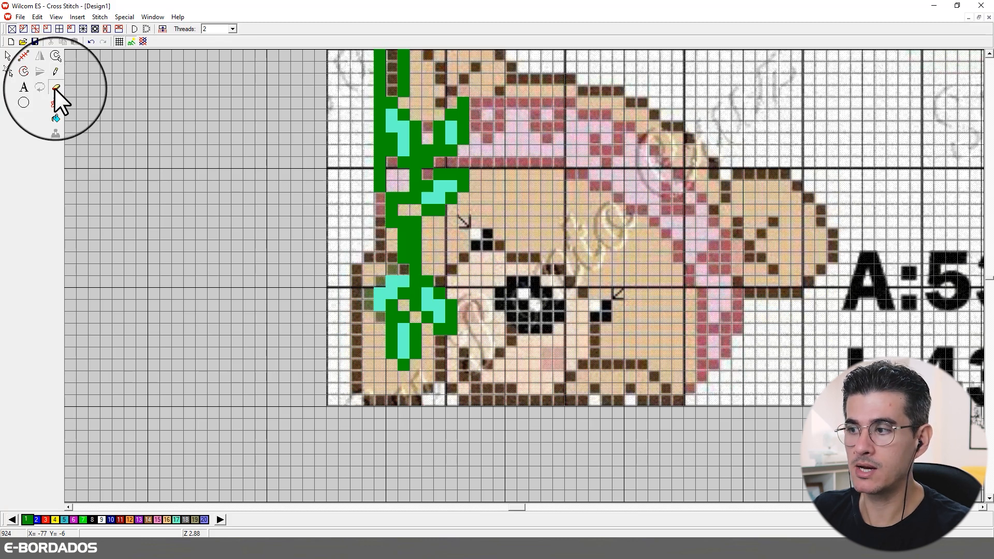
pyautogui.moveTo(402, 250)
pyautogui.mouseDown()
pyautogui.moveTo(407, 225)
pyautogui.moveTo(415, 288)
pyautogui.moveTo(425, 288)
pyautogui.moveTo(406, 278)
pyautogui.moveTo(389, 298)
pyautogui.moveTo(426, 312)
pyautogui.moveTo(414, 290)
pyautogui.moveTo(400, 318)
pyautogui.moveTo(432, 294)
pyautogui.moveTo(407, 314)
pyautogui.moveTo(430, 302)
pyautogui.moveTo(442, 311)
pyautogui.moveTo(433, 329)
pyautogui.moveTo(457, 314)
pyautogui.moveTo(438, 343)
pyautogui.moveTo(403, 331)
pyautogui.moveTo(420, 336)
pyautogui.moveTo(392, 363)
pyautogui.moveTo(393, 328)
pyautogui.moveTo(401, 349)
pyautogui.moveTo(378, 319)
pyautogui.moveTo(380, 289)
pyautogui.moveTo(400, 291)
pyautogui.moveTo(415, 250)
pyautogui.moveTo(434, 298)
pyautogui.mouseUp()
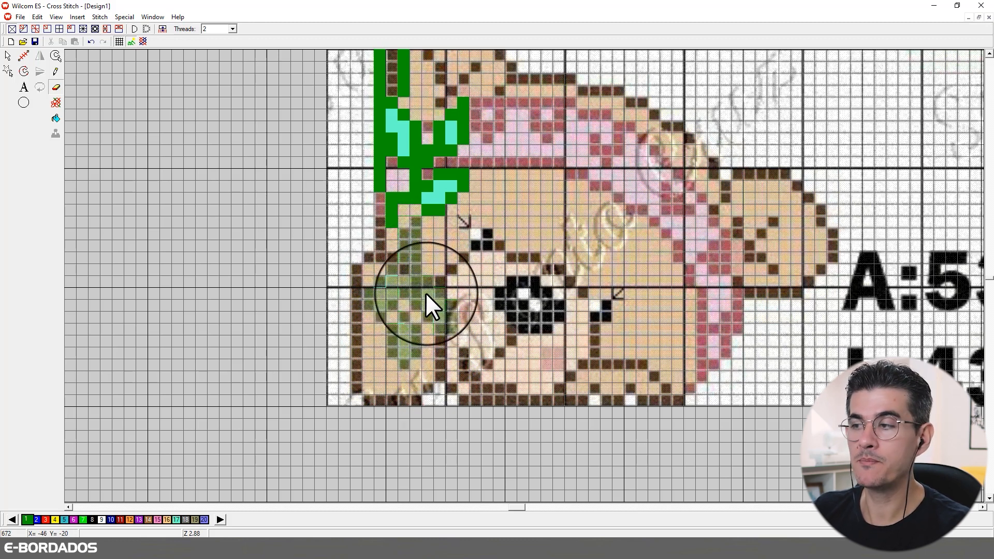
# Refill the light-green centres of the paw's three leaves with full crosses in colour 17
pyautogui.click(55, 73)
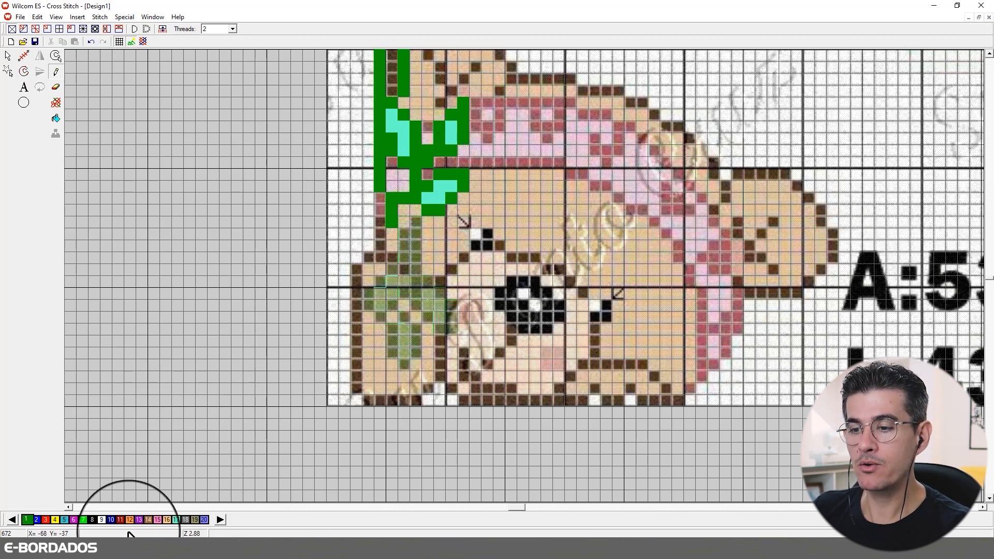
pyautogui.click(176, 519)
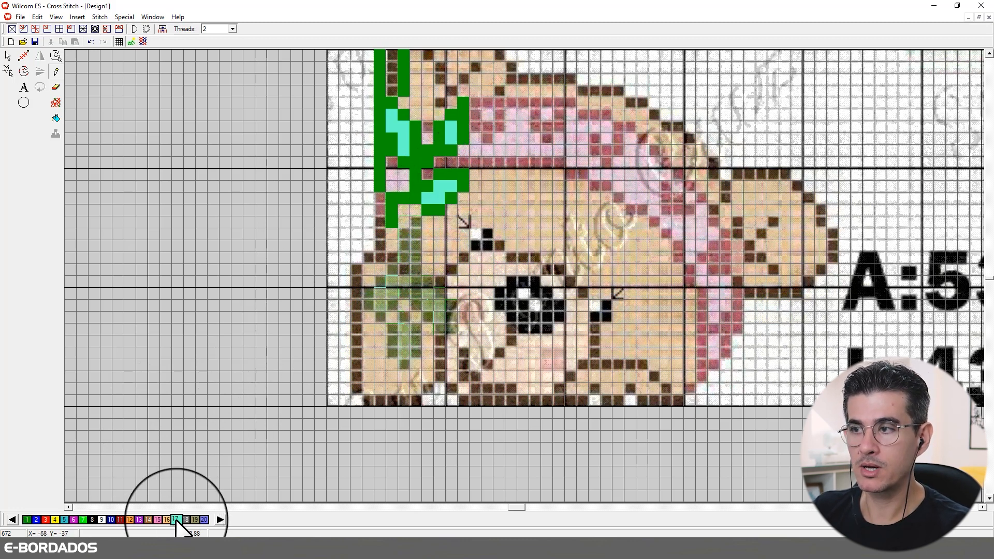
pyautogui.click(57, 71)
pyautogui.click(399, 281)
pyautogui.moveTo(392, 297)
pyautogui.mouseDown()
pyautogui.moveTo(428, 298)
pyautogui.moveTo(439, 309)
pyautogui.moveTo(426, 337)
pyautogui.moveTo(404, 330)
pyautogui.moveTo(404, 354)
pyautogui.mouseUp()
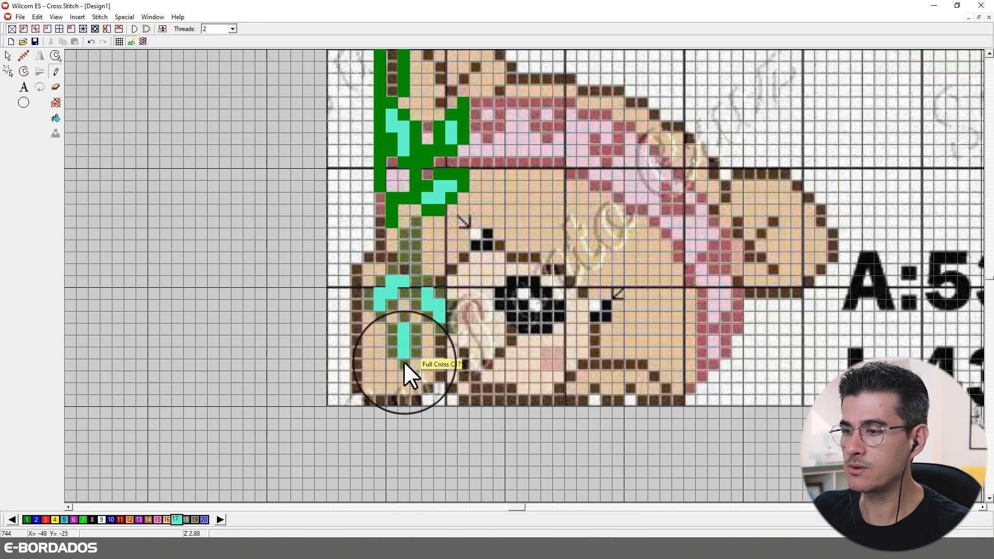
# Restitch the lowest stem section and the dark outlines of the paw's leaf cluster in colour 1
pyautogui.click(27, 519)
pyautogui.moveTo(414, 225)
pyautogui.mouseDown()
pyautogui.moveTo(417, 305)
pyautogui.moveTo(435, 330)
pyautogui.moveTo(451, 327)
pyautogui.moveTo(441, 291)
pyautogui.mouseUp()
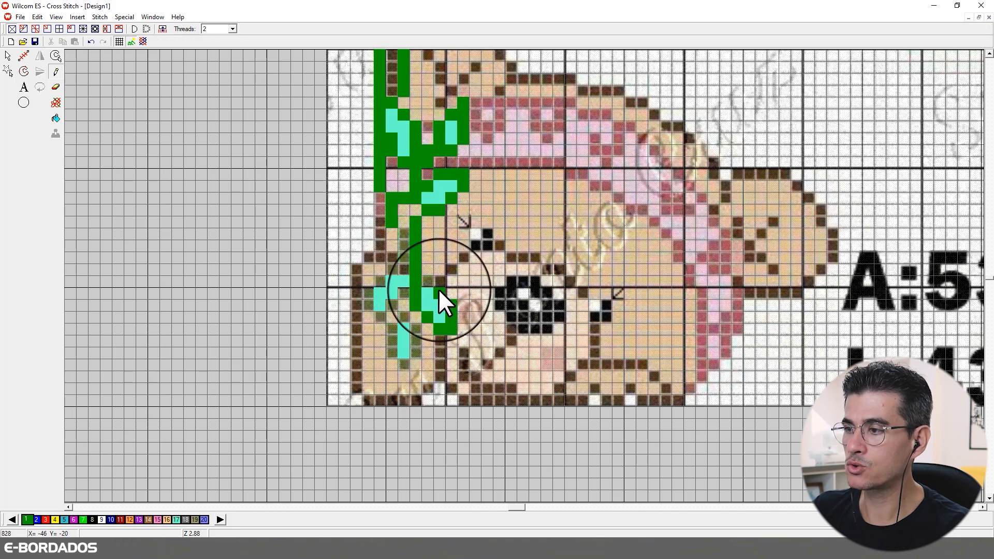
pyautogui.moveTo(395, 317)
pyautogui.mouseDown()
pyautogui.moveTo(414, 356)
pyautogui.moveTo(401, 371)
pyautogui.moveTo(393, 330)
pyautogui.moveTo(366, 294)
pyautogui.moveTo(404, 247)
pyautogui.mouseUp()
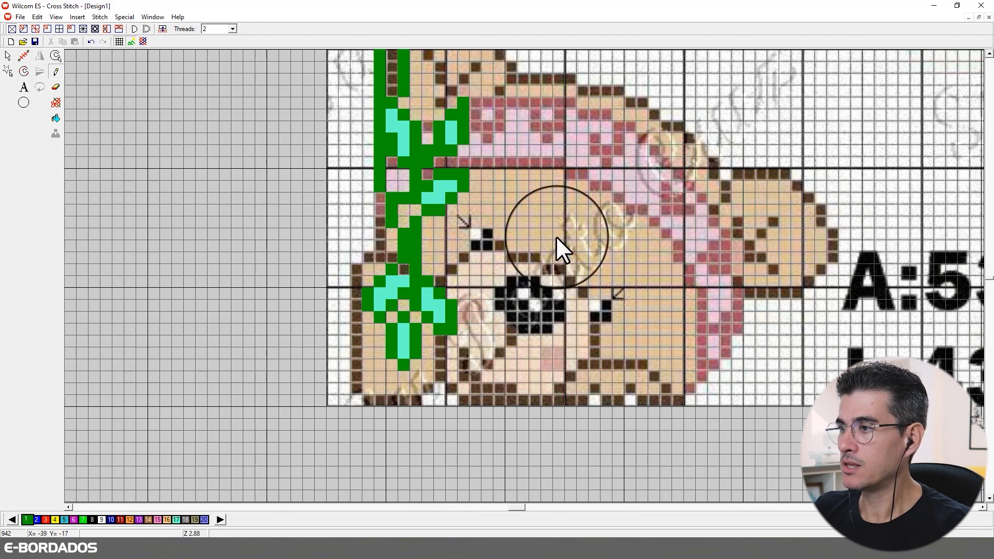
# Fill the left bear's flower-side ear with full crosses in colour 16, leaving the brown detail cells open
pyautogui.hotkey('shift', 'z')
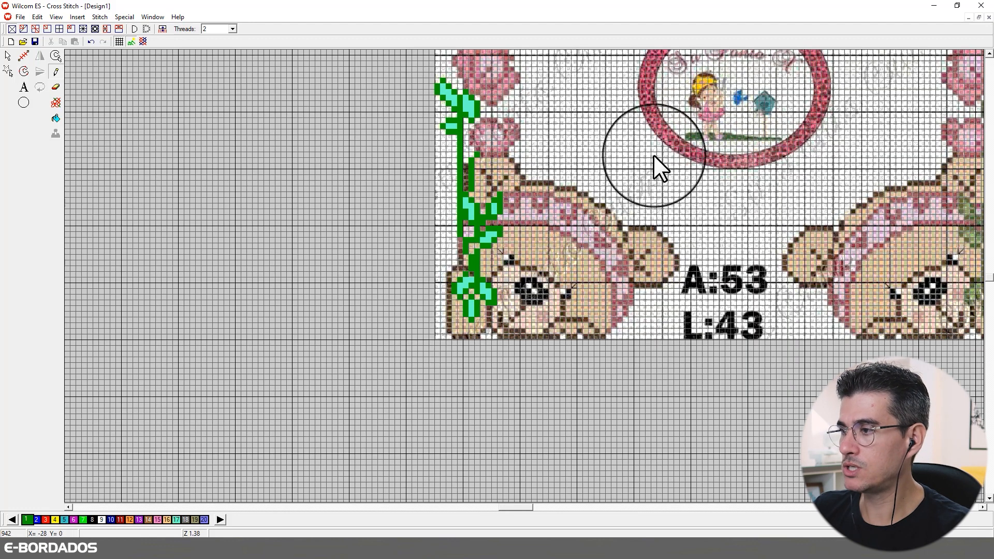
pyautogui.click(989, 53)
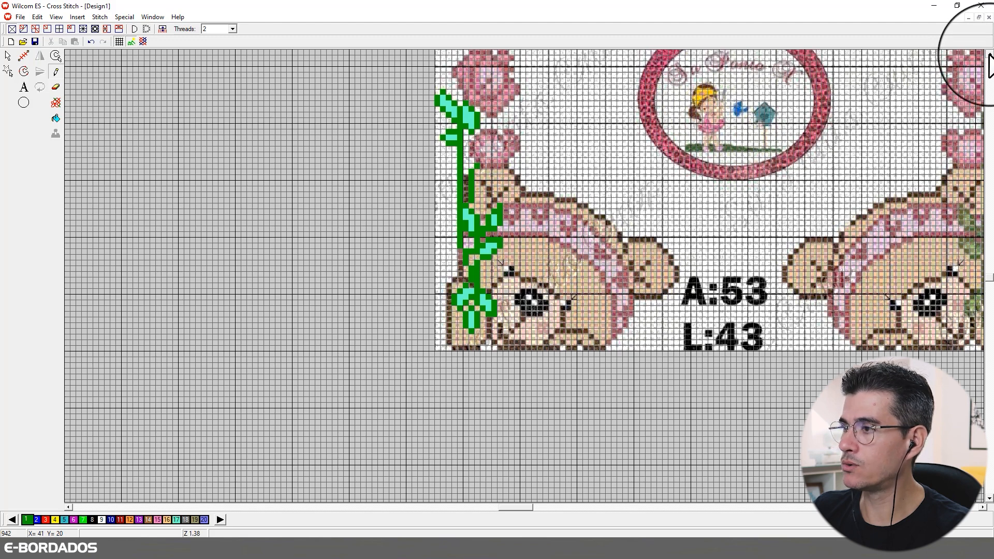
pyautogui.click(983, 508)
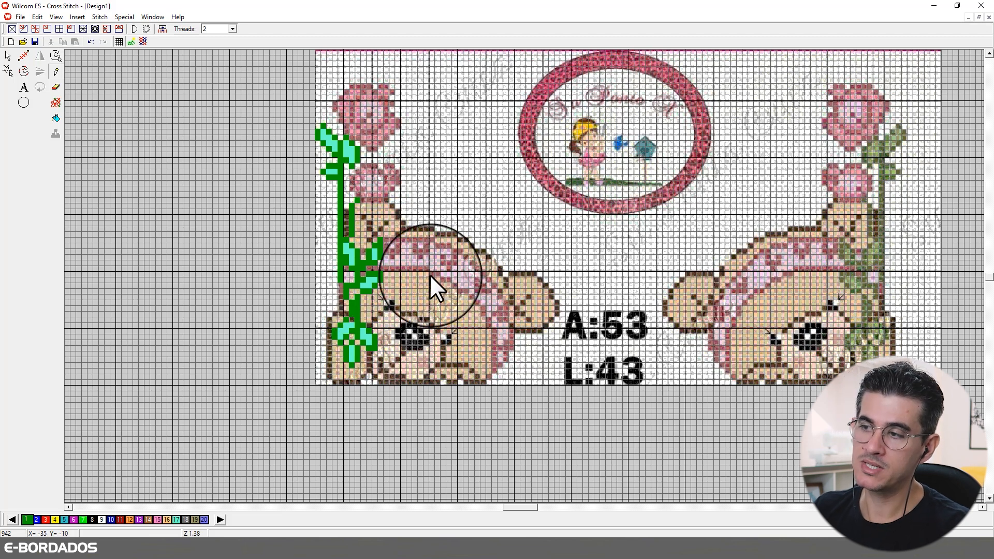
pyautogui.click(166, 520)
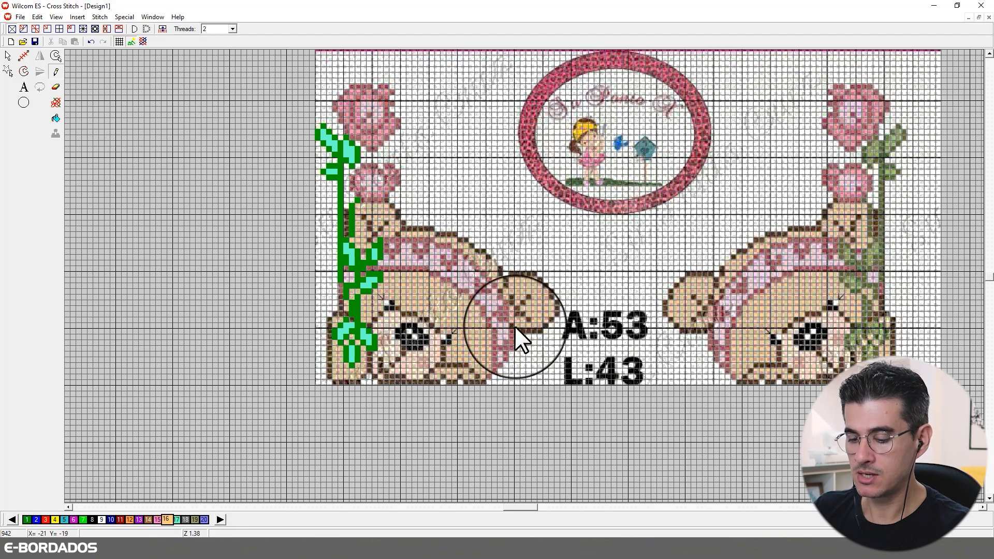
pyautogui.scroll(3, 521, 323)
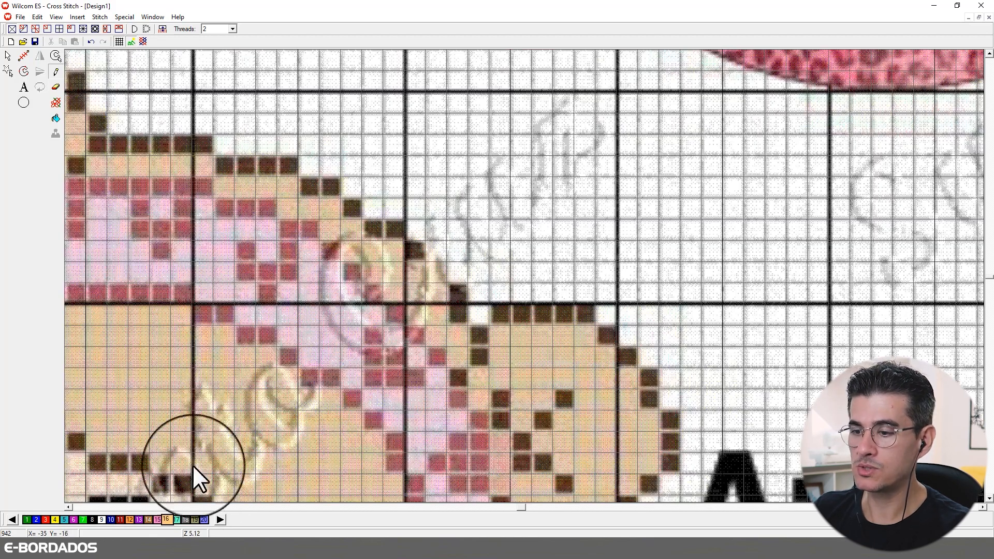
pyautogui.click(68, 507)
pyautogui.moveTo(68, 504); pyautogui.dragTo(68, 505)
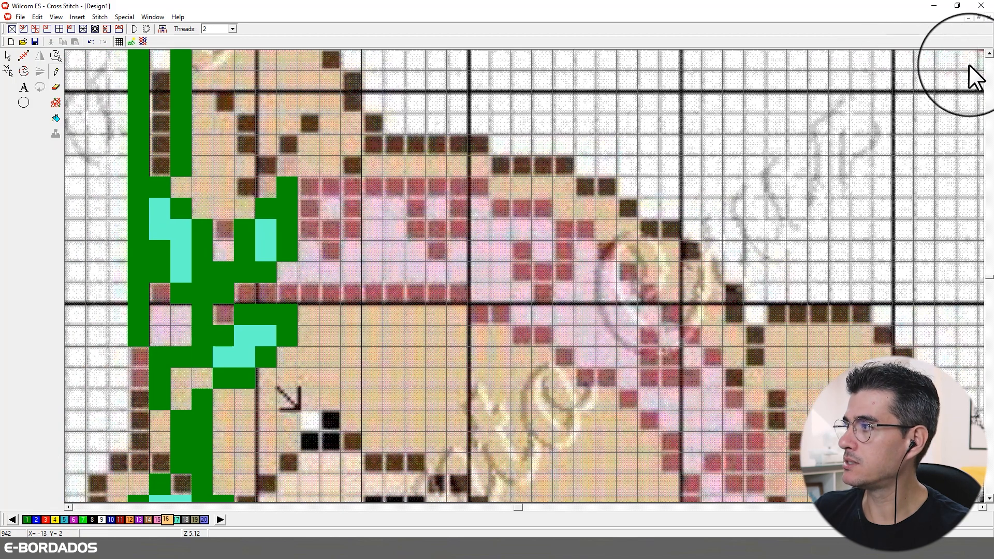
pyautogui.moveTo(990, 54); pyautogui.dragTo(989, 54)
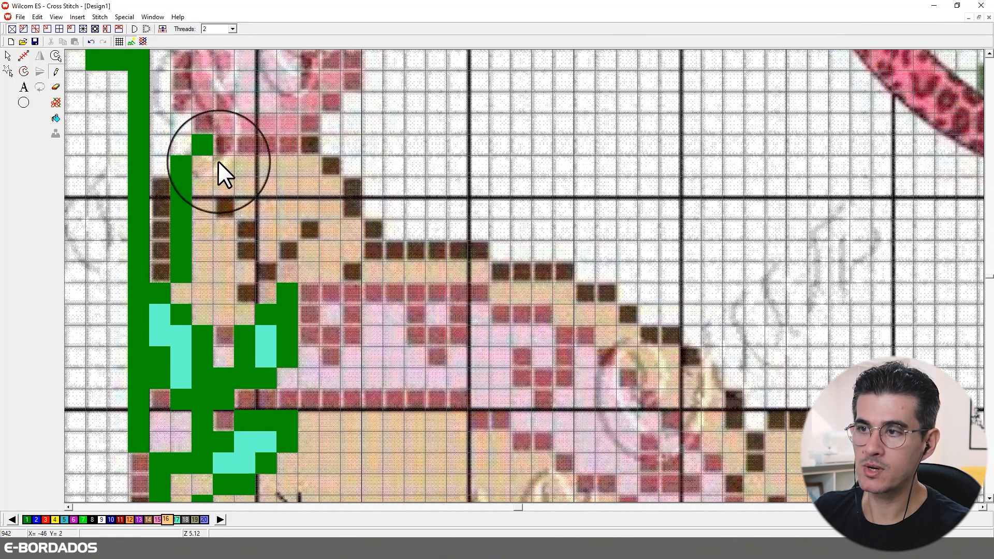
pyautogui.moveTo(209, 166)
pyautogui.mouseDown()
pyautogui.moveTo(285, 167)
pyautogui.moveTo(323, 186)
pyautogui.moveTo(207, 192)
pyautogui.moveTo(244, 213)
pyautogui.moveTo(324, 210)
pyautogui.moveTo(293, 232)
pyautogui.moveTo(281, 262)
pyautogui.moveTo(337, 254)
pyautogui.moveTo(214, 271)
pyautogui.moveTo(210, 285)
pyautogui.moveTo(243, 316)
pyautogui.mouseUp()
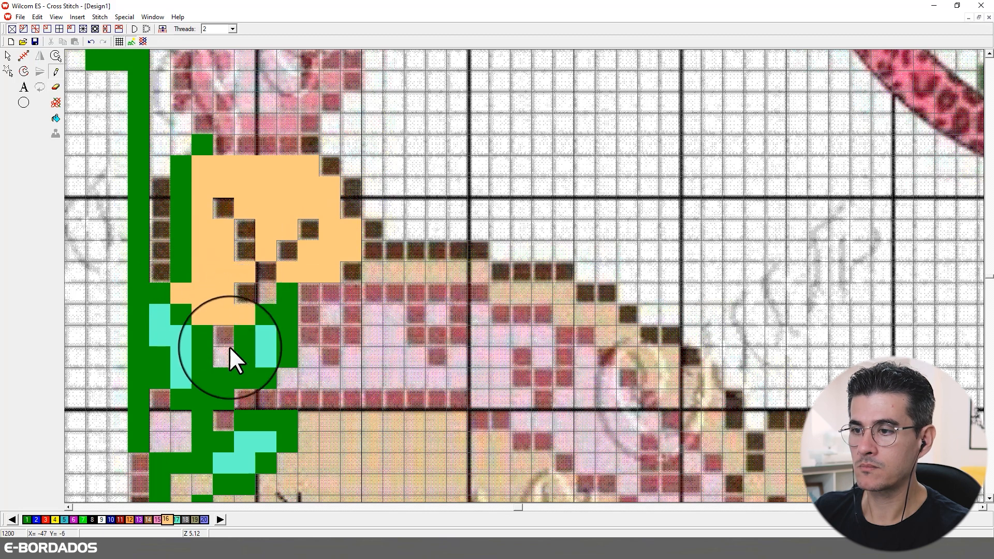
# Stitch the tan strip above the bear's headband and the ear at its far end in colour 16
pyautogui.scroll(-1, 310, 331)
pyautogui.moveTo(455, 282)
pyautogui.mouseDown()
pyautogui.moveTo(545, 294)
pyautogui.moveTo(594, 326)
pyautogui.moveTo(590, 336)
pyautogui.moveTo(610, 337)
pyautogui.mouseUp()
pyautogui.click(984, 508)
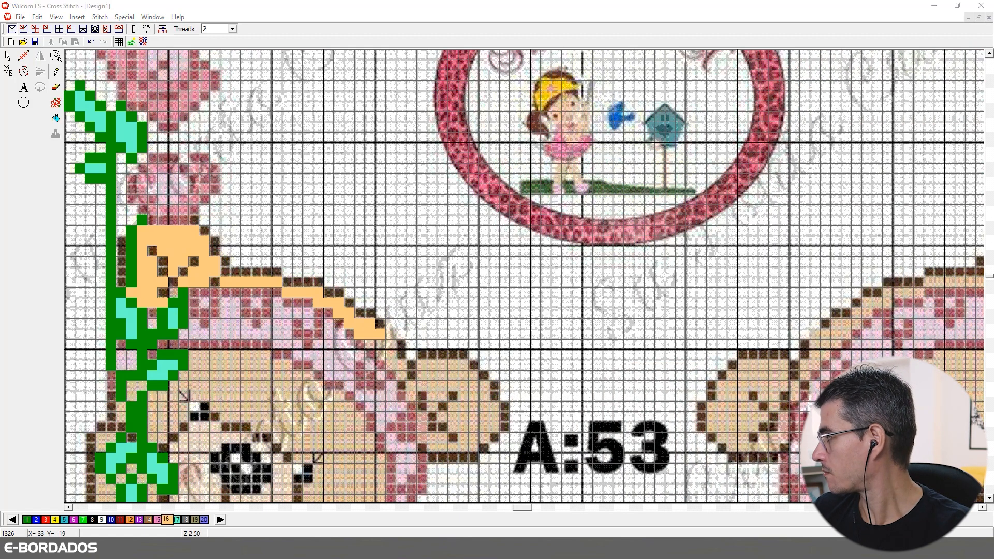
pyautogui.moveTo(388, 346)
pyautogui.mouseDown()
pyautogui.moveTo(401, 375)
pyautogui.moveTo(421, 372)
pyautogui.moveTo(416, 385)
pyautogui.moveTo(444, 412)
pyautogui.moveTo(432, 398)
pyautogui.moveTo(408, 397)
pyautogui.moveTo(423, 436)
pyautogui.moveTo(446, 447)
pyautogui.moveTo(494, 428)
pyautogui.moveTo(447, 419)
pyautogui.moveTo(497, 420)
pyautogui.moveTo(455, 409)
pyautogui.moveTo(483, 411)
pyautogui.moveTo(462, 398)
pyautogui.moveTo(485, 388)
pyautogui.moveTo(449, 386)
pyautogui.moveTo(433, 398)
pyautogui.moveTo(439, 375)
pyautogui.moveTo(469, 376)
pyautogui.moveTo(448, 365)
pyautogui.mouseUp()
# Stitch the tan cells beside the lower stem and fill the bear's paw around the leaf cluster in colour 16
pyautogui.moveTo(142, 386); pyautogui.dragTo(101, 440)
pyautogui.click(989, 498)
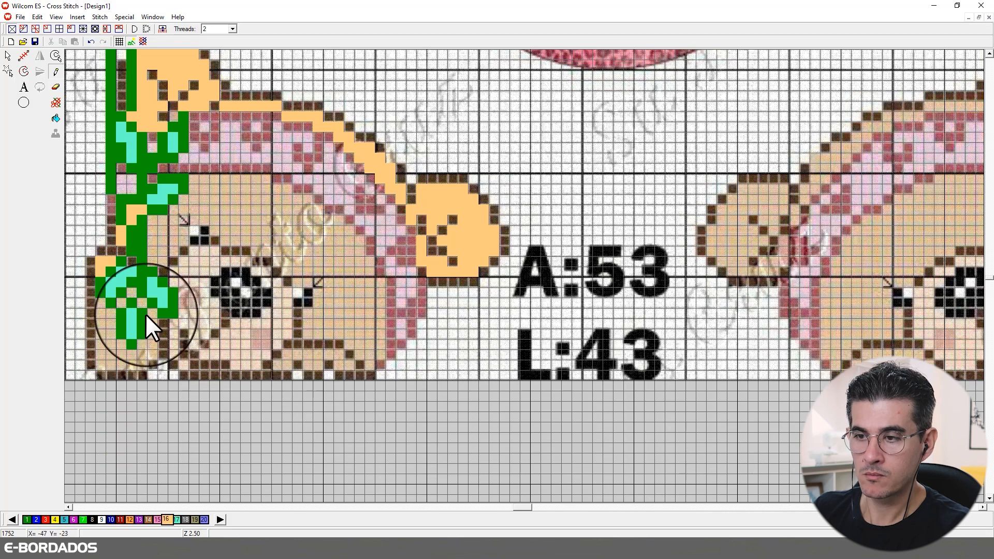
pyautogui.moveTo(101, 304)
pyautogui.mouseDown()
pyautogui.moveTo(104, 365)
pyautogui.moveTo(140, 366)
pyautogui.moveTo(153, 313)
pyautogui.moveTo(131, 293)
pyautogui.moveTo(119, 303)
pyautogui.moveTo(108, 316)
pyautogui.moveTo(126, 357)
pyautogui.mouseUp()
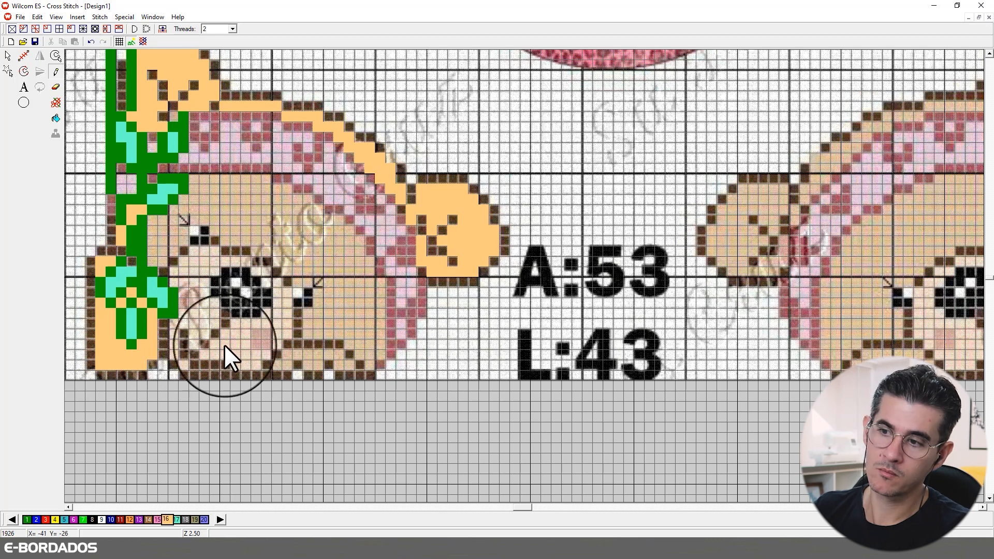
# Stitch the tan area right of the muzzle in colour 16 and clear the stray stitches around the lash beside the eye
pyautogui.moveTo(285, 365)
pyautogui.mouseDown()
pyautogui.moveTo(368, 365)
pyautogui.moveTo(374, 354)
pyautogui.moveTo(350, 344)
pyautogui.moveTo(380, 345)
pyautogui.moveTo(383, 335)
pyautogui.moveTo(308, 335)
pyautogui.moveTo(314, 324)
pyautogui.moveTo(374, 327)
pyautogui.moveTo(381, 316)
pyautogui.moveTo(309, 315)
pyautogui.moveTo(377, 302)
pyautogui.moveTo(323, 294)
pyautogui.moveTo(323, 286)
pyautogui.moveTo(376, 282)
pyautogui.moveTo(299, 282)
pyautogui.moveTo(298, 271)
pyautogui.moveTo(368, 275)
pyautogui.moveTo(358, 263)
pyautogui.moveTo(298, 262)
pyautogui.moveTo(313, 292)
pyautogui.mouseUp()
pyautogui.click(56, 87)
pyautogui.click(319, 286)
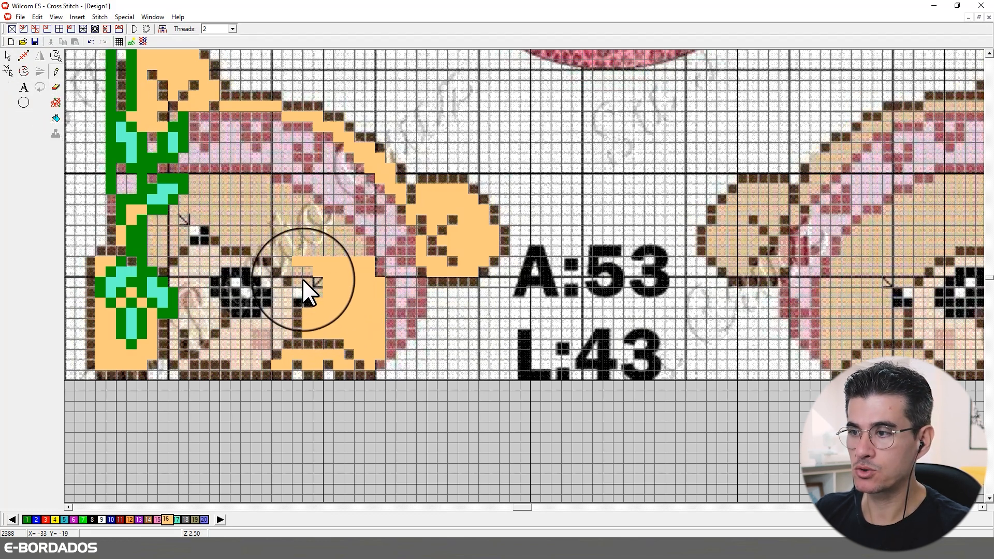
pyautogui.click(320, 293)
# Outline the open part of the bear's forehead in colour 16 and flood-fill its interior with the Fill tool
pyautogui.moveTo(312, 290)
pyautogui.mouseDown()
pyautogui.moveTo(289, 276)
pyautogui.moveTo(274, 251)
pyautogui.moveTo(225, 239)
pyautogui.moveTo(242, 250)
pyautogui.moveTo(301, 237)
pyautogui.mouseUp()
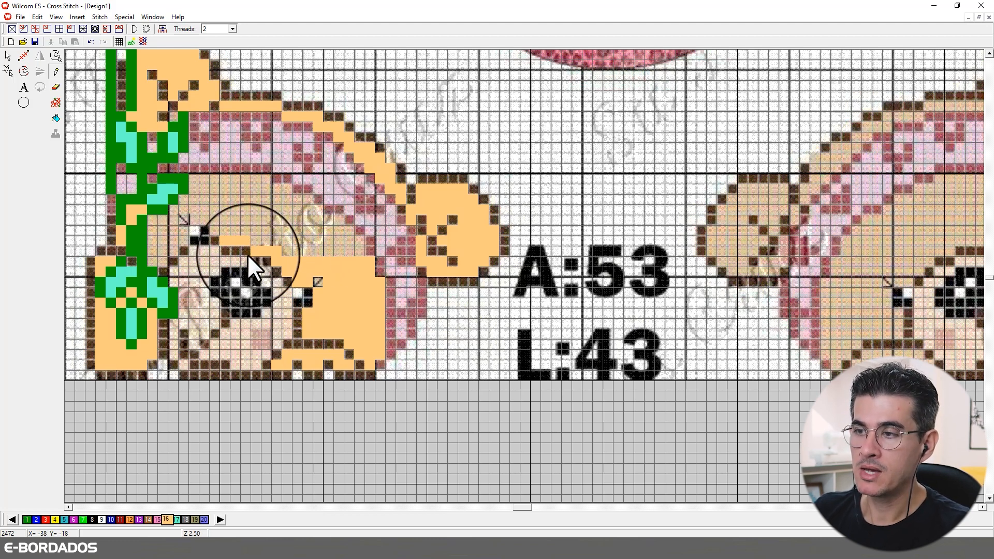
pyautogui.click(213, 229)
pyautogui.moveTo(212, 225)
pyautogui.mouseDown()
pyautogui.moveTo(196, 220)
pyautogui.moveTo(163, 260)
pyautogui.moveTo(151, 255)
pyautogui.moveTo(155, 221)
pyautogui.moveTo(184, 205)
pyautogui.moveTo(197, 179)
pyautogui.moveTo(232, 178)
pyautogui.moveTo(307, 200)
pyautogui.moveTo(359, 257)
pyautogui.mouseUp()
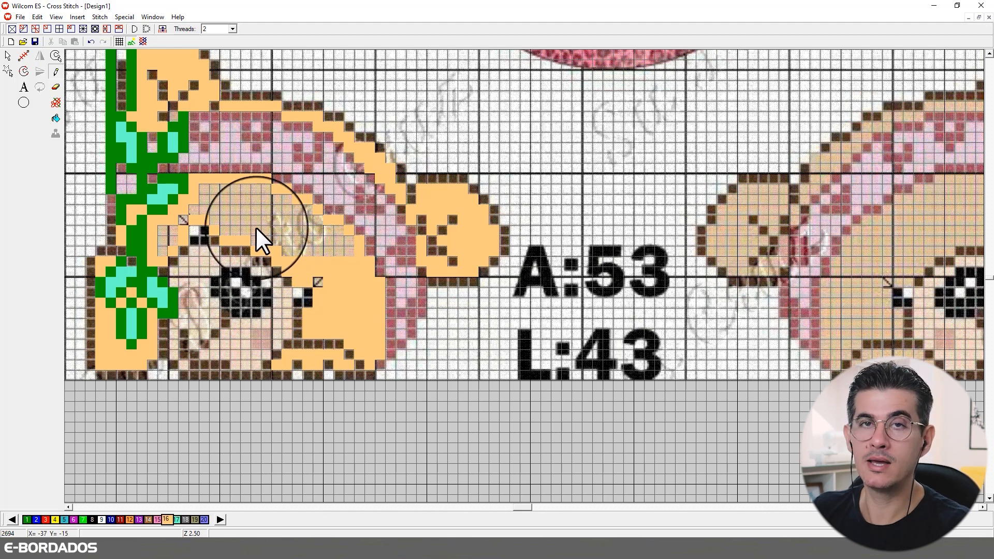
pyautogui.click(52, 120)
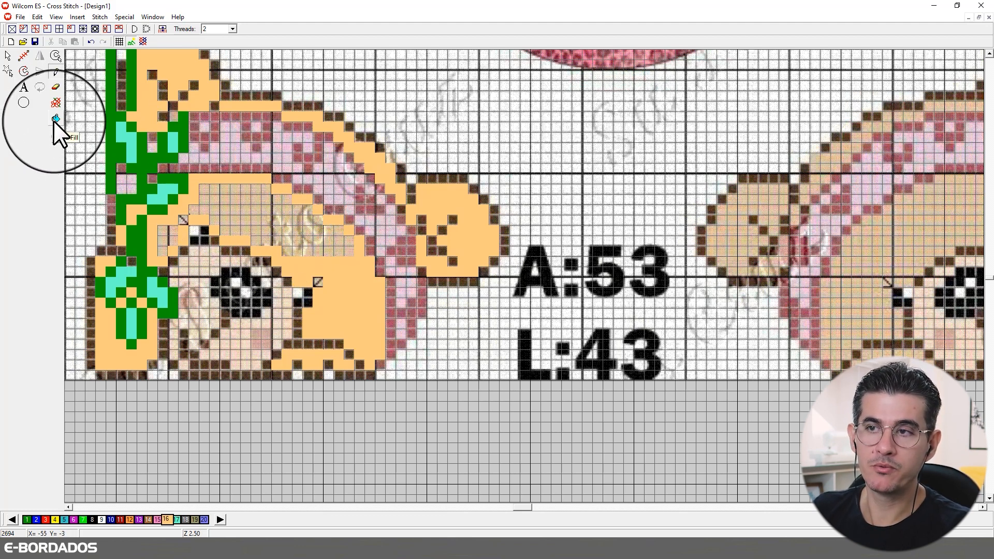
pyautogui.click(54, 119)
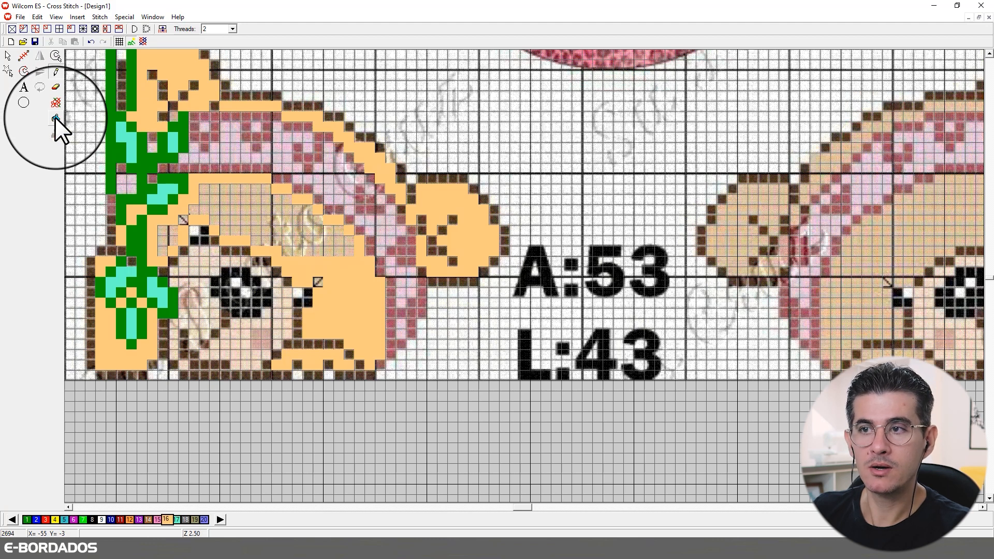
pyautogui.click(243, 208)
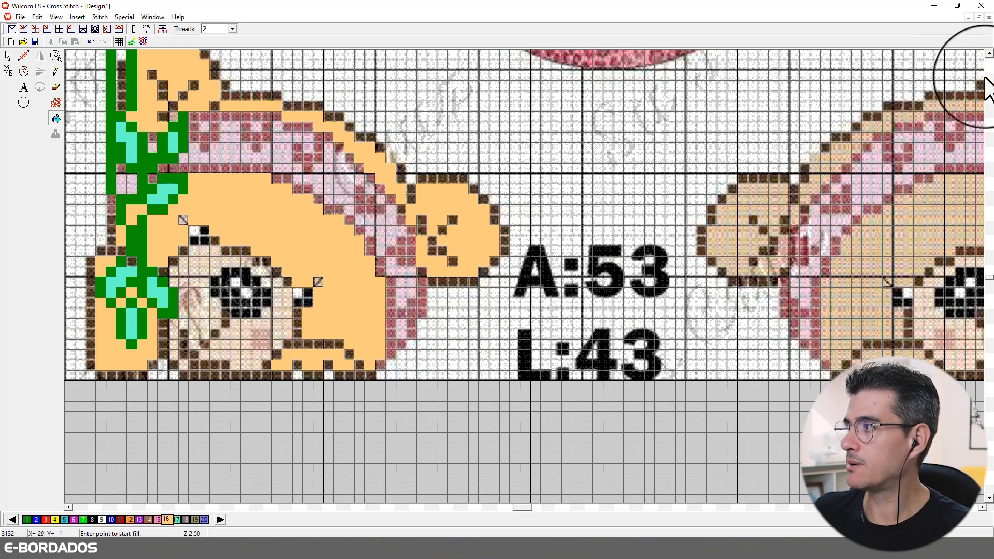
# Stitch the bear's light muzzle area in colour 19, keeping the nose, brown outlines and the two small 2×2 patches open
pyautogui.click(989, 54)
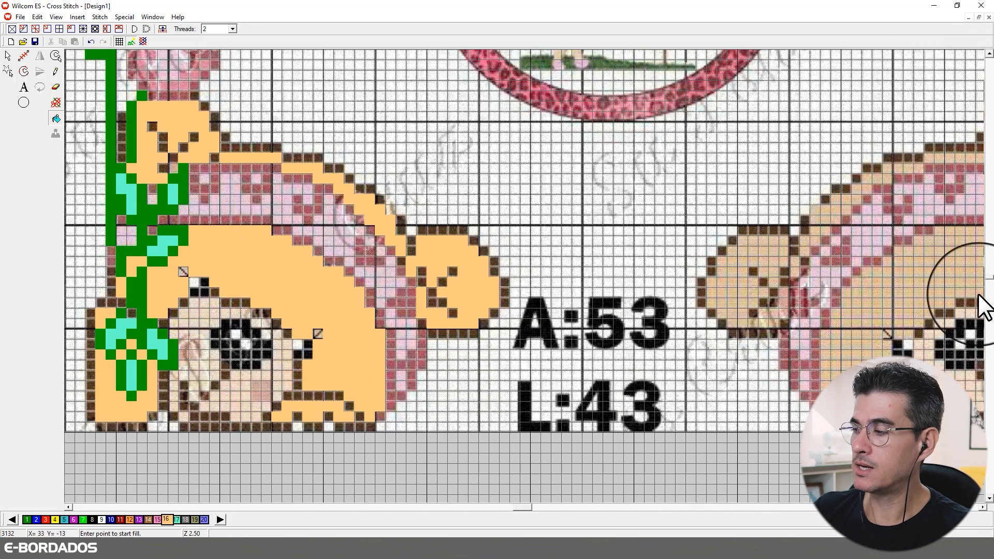
pyautogui.click(989, 499)
pyautogui.click(989, 499)
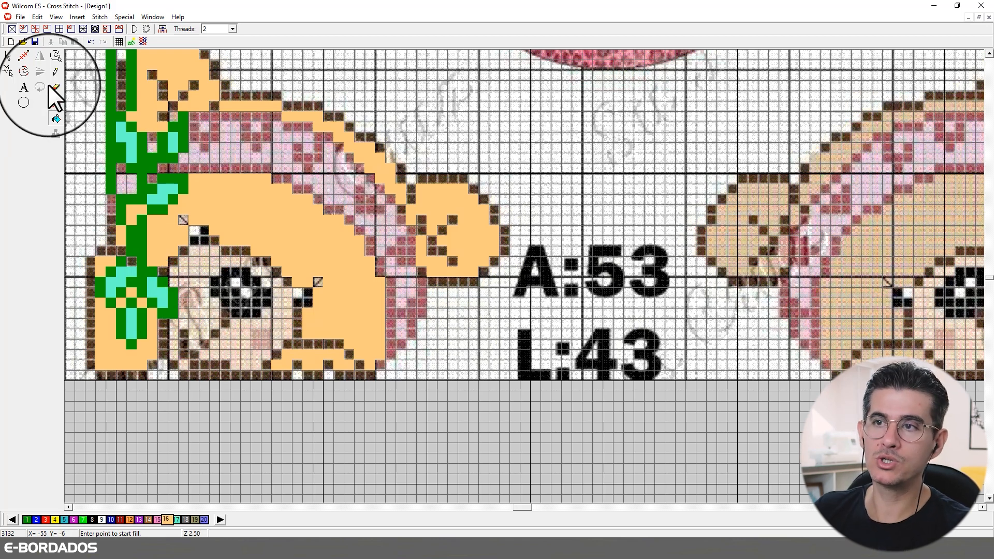
pyautogui.click(55, 71)
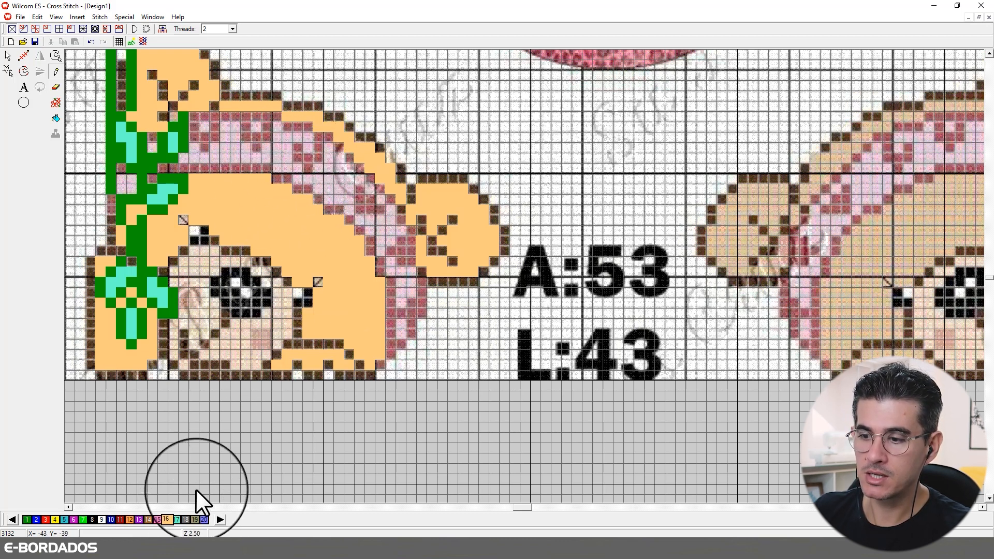
pyautogui.click(193, 520)
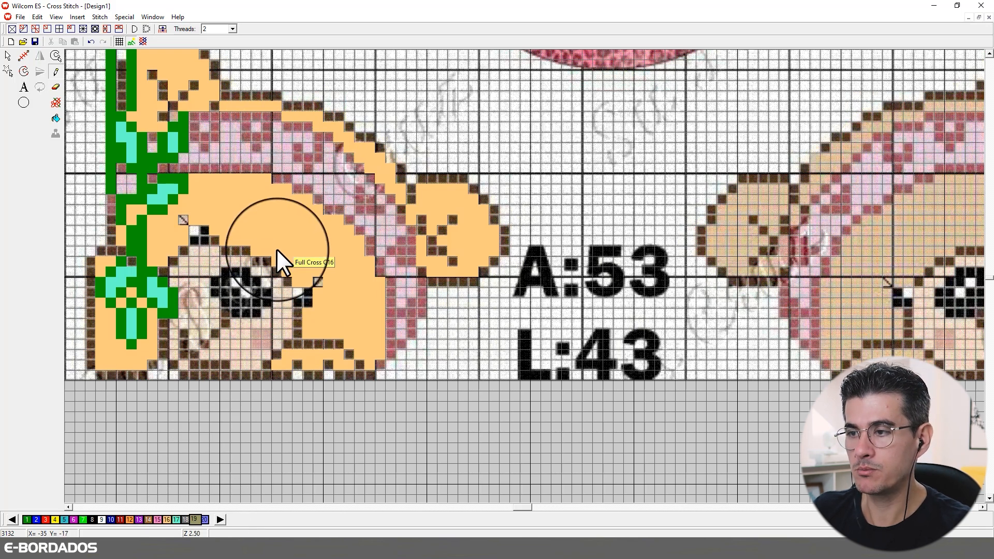
pyautogui.moveTo(255, 271)
pyautogui.mouseDown()
pyautogui.moveTo(285, 294)
pyautogui.moveTo(285, 331)
pyautogui.moveTo(279, 318)
pyautogui.moveTo(279, 338)
pyautogui.moveTo(246, 326)
pyautogui.moveTo(247, 343)
pyautogui.moveTo(265, 334)
pyautogui.moveTo(254, 366)
pyautogui.moveTo(248, 336)
pyautogui.moveTo(246, 352)
pyautogui.moveTo(265, 313)
pyautogui.moveTo(236, 327)
pyautogui.moveTo(235, 362)
pyautogui.moveTo(236, 338)
pyautogui.moveTo(222, 335)
pyautogui.moveTo(225, 353)
pyautogui.moveTo(214, 345)
pyautogui.moveTo(183, 367)
pyautogui.moveTo(174, 323)
pyautogui.moveTo(204, 336)
pyautogui.moveTo(184, 324)
pyautogui.moveTo(212, 323)
pyautogui.moveTo(215, 306)
pyautogui.moveTo(200, 317)
pyautogui.moveTo(182, 312)
pyautogui.moveTo(221, 309)
pyautogui.mouseUp()
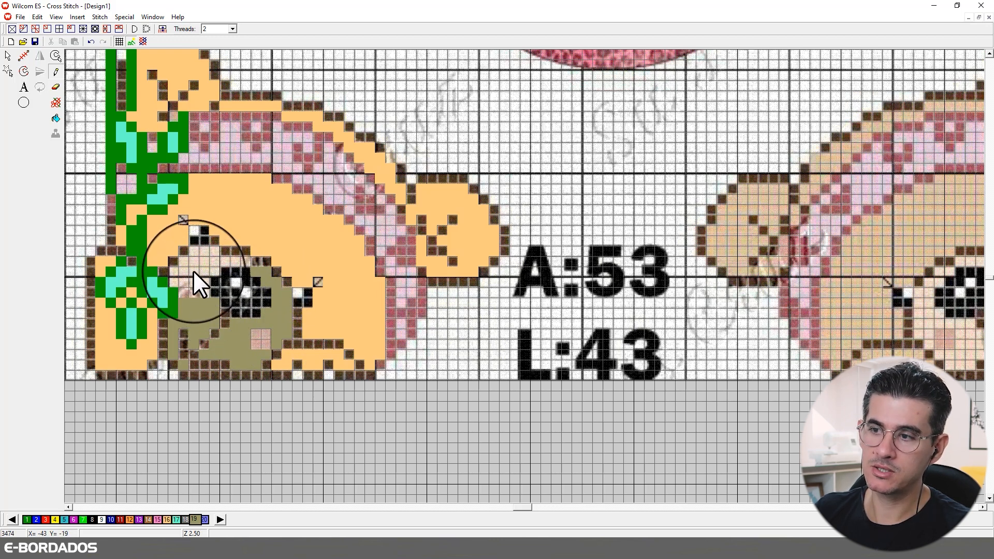
pyautogui.moveTo(192, 260)
pyautogui.mouseDown()
pyautogui.moveTo(208, 268)
pyautogui.moveTo(213, 259)
pyautogui.moveTo(197, 249)
pyautogui.moveTo(183, 265)
pyautogui.moveTo(217, 318)
pyautogui.moveTo(311, 352)
pyautogui.mouseUp()
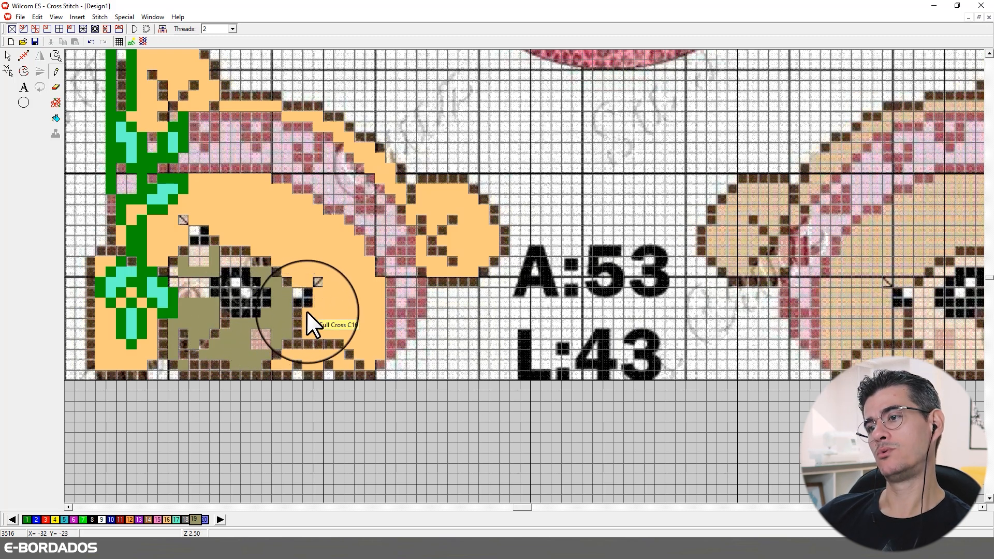
pyautogui.moveTo(197, 253)
pyautogui.mouseDown()
pyautogui.moveTo(198, 286)
pyautogui.moveTo(173, 277)
pyautogui.moveTo(206, 290)
pyautogui.moveTo(207, 322)
pyautogui.moveTo(248, 373)
pyautogui.mouseUp()
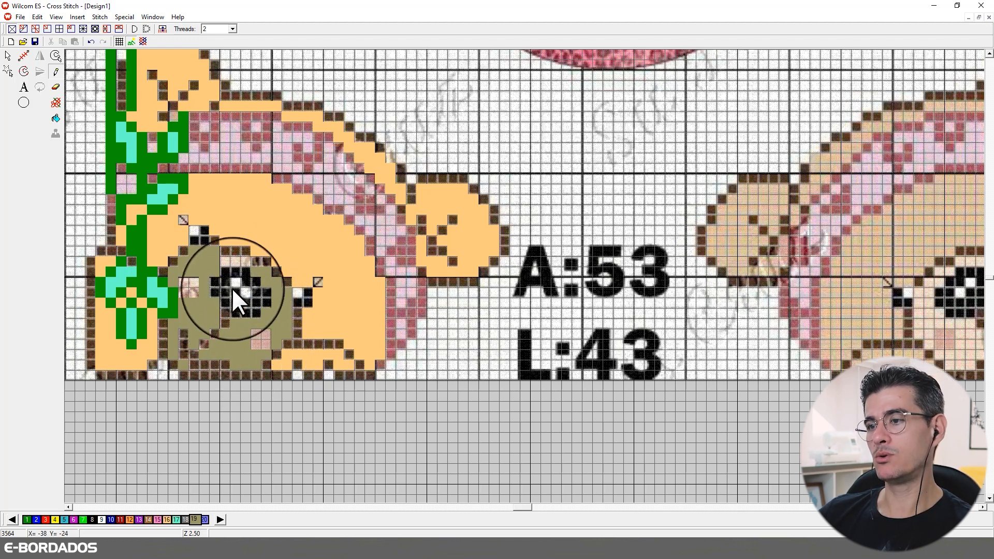
pyautogui.moveTo(226, 260); pyautogui.dragTo(243, 261)
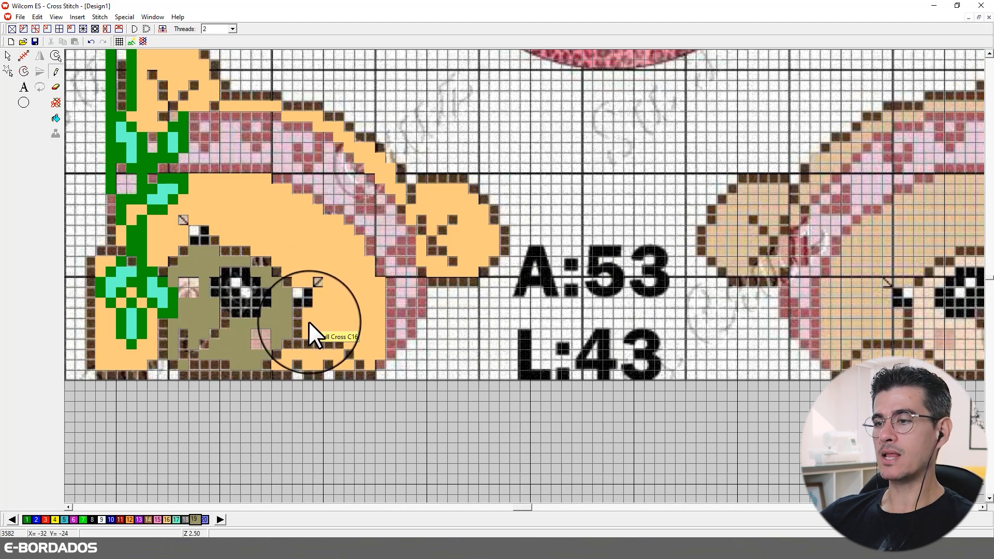
pyautogui.moveTo(190, 292); pyautogui.dragTo(191, 274)
pyautogui.click(55, 86)
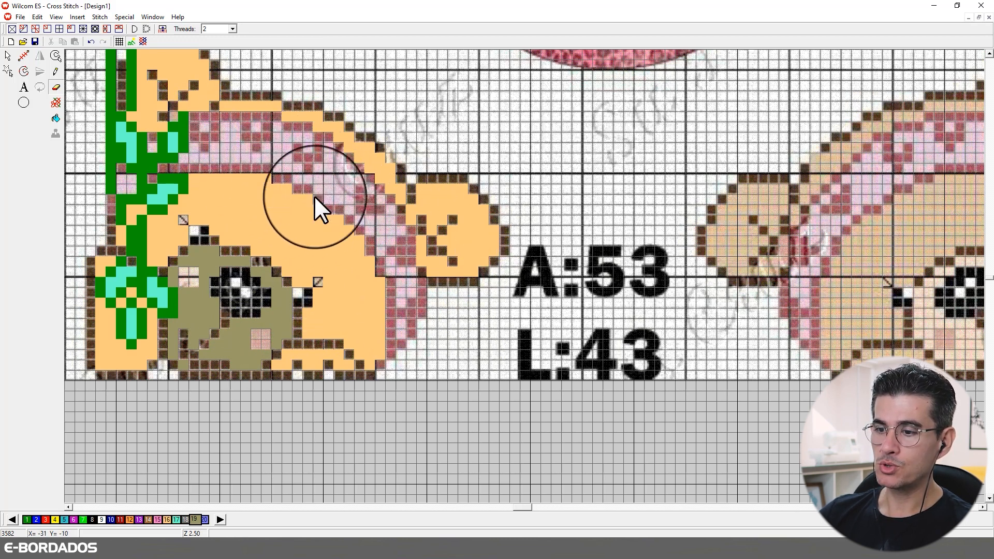
# Fill the light-pink areas of the bear's headband, including the cells between the leaves, with full crosses in colour 15
pyautogui.click(155, 520)
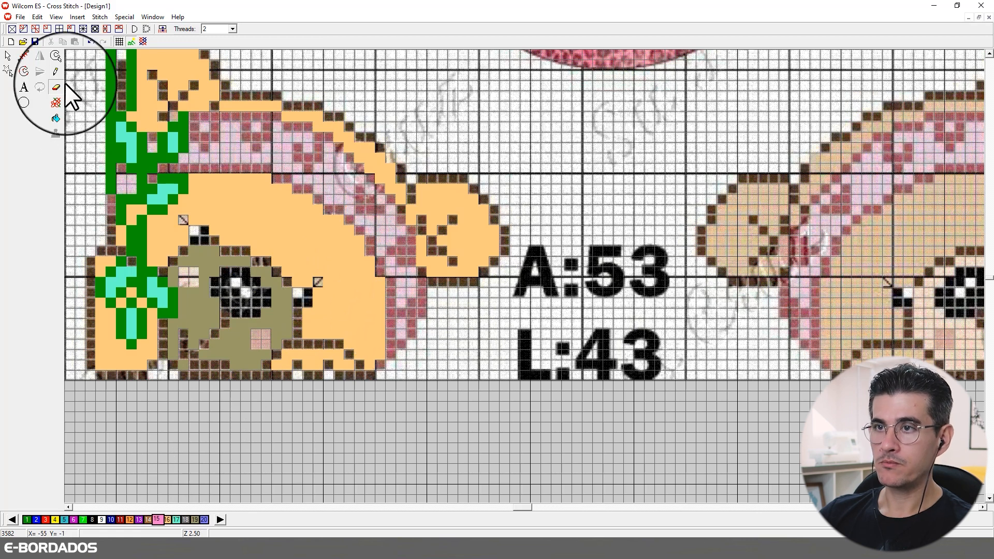
pyautogui.click(54, 71)
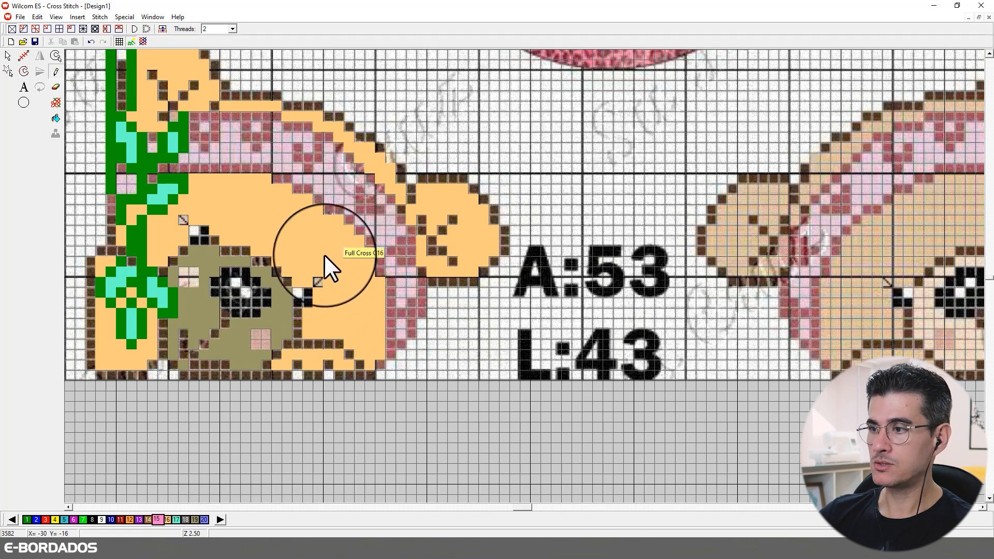
pyautogui.click(399, 331)
pyautogui.moveTo(403, 302)
pyautogui.mouseDown()
pyautogui.moveTo(402, 269)
pyautogui.moveTo(387, 271)
pyautogui.moveTo(379, 241)
pyautogui.moveTo(397, 233)
pyautogui.moveTo(371, 223)
pyautogui.moveTo(391, 221)
pyautogui.moveTo(389, 208)
pyautogui.moveTo(355, 215)
pyautogui.moveTo(346, 185)
pyautogui.moveTo(367, 189)
pyautogui.moveTo(339, 166)
pyautogui.moveTo(335, 198)
pyautogui.moveTo(330, 149)
pyautogui.moveTo(326, 188)
pyautogui.moveTo(317, 168)
pyautogui.moveTo(316, 179)
pyautogui.moveTo(275, 168)
pyautogui.moveTo(306, 149)
pyautogui.moveTo(295, 137)
pyautogui.moveTo(278, 148)
pyautogui.moveTo(278, 125)
pyautogui.moveTo(265, 157)
pyautogui.moveTo(185, 159)
pyautogui.moveTo(243, 149)
pyautogui.moveTo(256, 128)
pyautogui.moveTo(169, 150)
pyautogui.mouseUp()
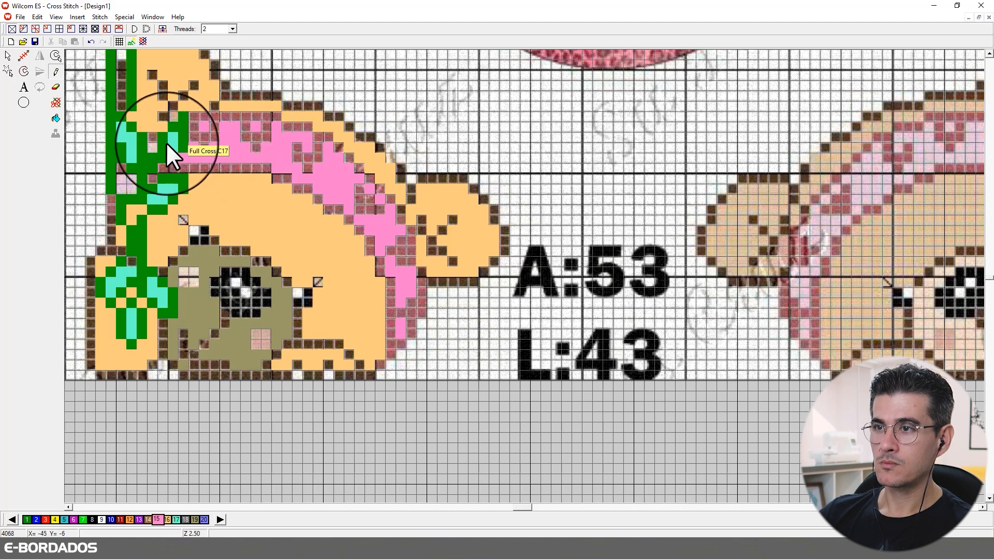
pyautogui.moveTo(130, 187)
pyautogui.mouseDown()
pyautogui.moveTo(120, 180)
pyautogui.moveTo(132, 181)
pyautogui.mouseUp()
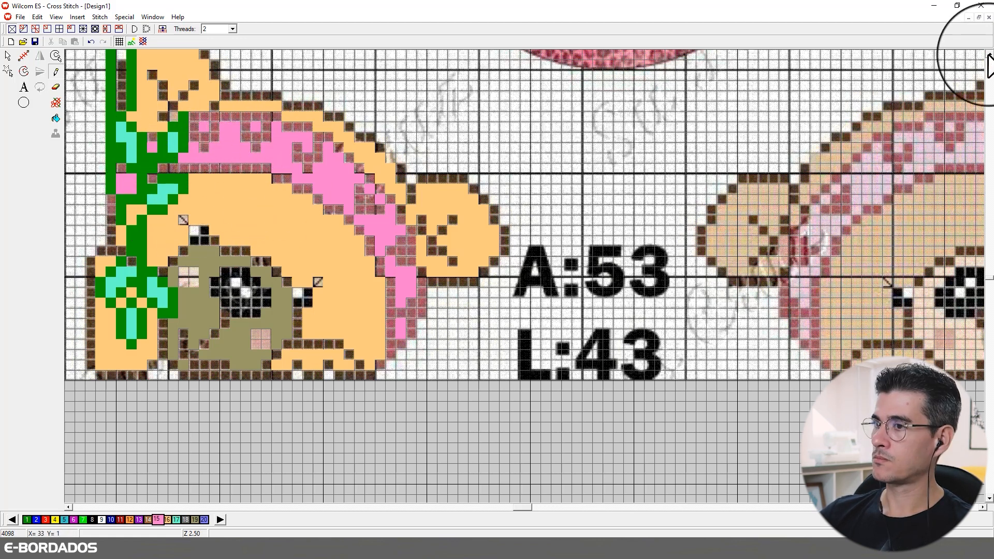
# Stitch the light-pink centres of the two flowers above the bear's ear in colour 15
pyautogui.click(989, 54)
pyautogui.click(989, 55)
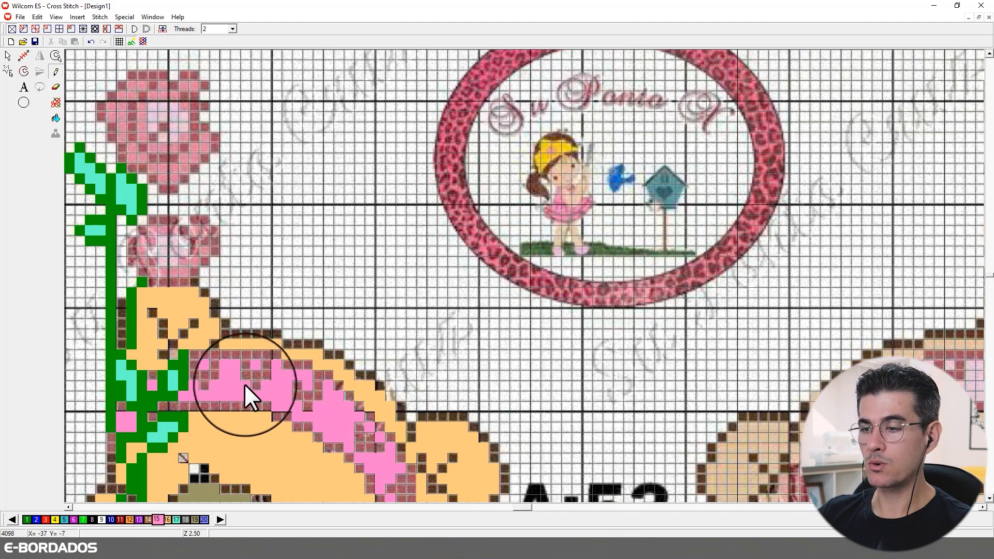
pyautogui.click(163, 261)
pyautogui.moveTo(172, 261)
pyautogui.mouseDown()
pyautogui.moveTo(180, 240)
pyautogui.moveTo(153, 249)
pyautogui.mouseUp()
pyautogui.moveTo(173, 128)
pyautogui.mouseDown()
pyautogui.moveTo(173, 108)
pyautogui.moveTo(158, 109)
pyautogui.moveTo(181, 124)
pyautogui.mouseUp()
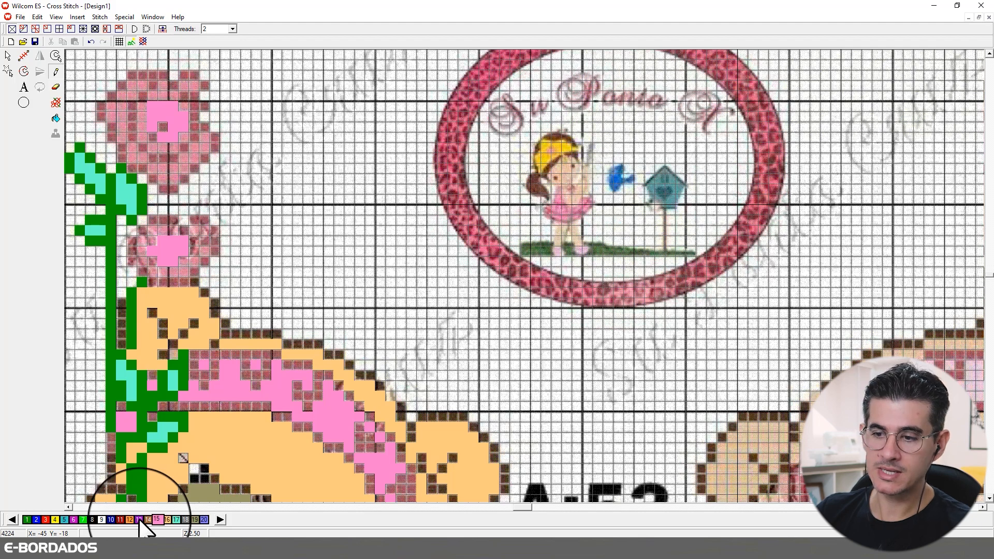
# Stitch the dark-pink border and pattern cells along the right part of the bear's headband in colour 6
pyautogui.click(73, 519)
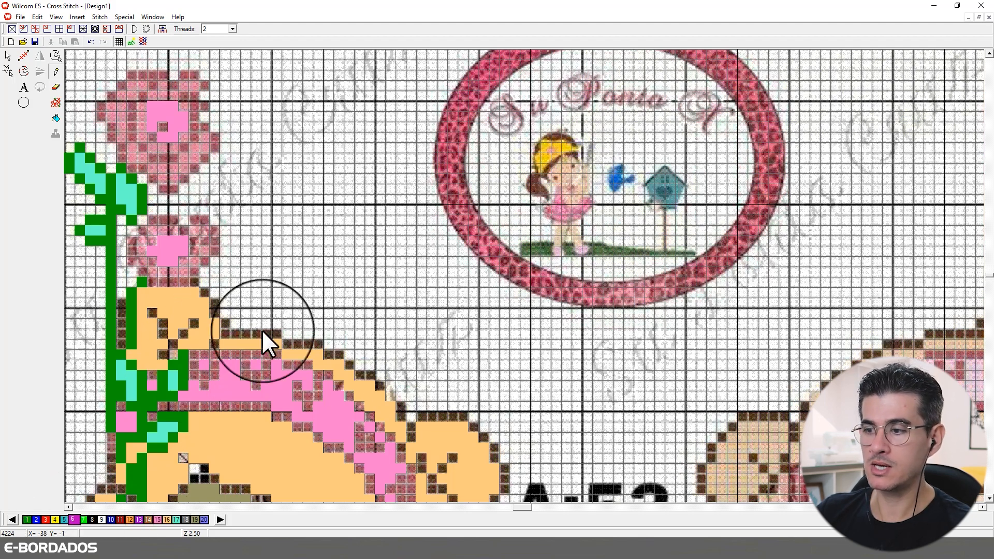
pyautogui.click(989, 498)
pyautogui.click(992, 498)
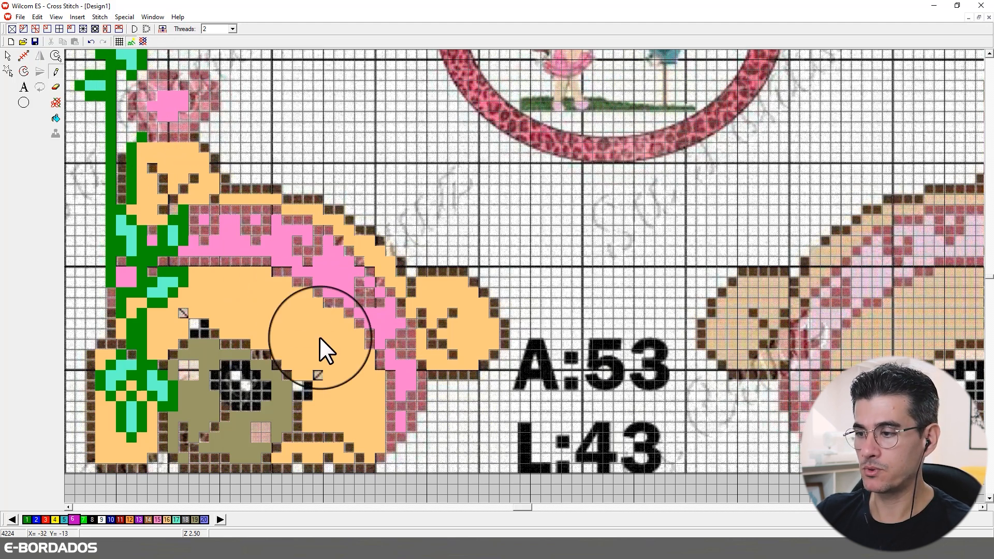
pyautogui.click(391, 446)
pyautogui.moveTo(393, 437)
pyautogui.mouseDown()
pyautogui.moveTo(410, 406)
pyautogui.moveTo(389, 408)
pyautogui.moveTo(388, 426)
pyautogui.moveTo(424, 405)
pyautogui.moveTo(420, 376)
pyautogui.moveTo(392, 378)
pyautogui.moveTo(390, 394)
pyautogui.moveTo(379, 358)
pyautogui.moveTo(402, 357)
pyautogui.moveTo(410, 328)
pyautogui.moveTo(393, 342)
pyautogui.moveTo(401, 315)
pyautogui.moveTo(367, 338)
pyautogui.moveTo(334, 305)
pyautogui.moveTo(392, 294)
pyautogui.moveTo(358, 285)
pyautogui.moveTo(361, 260)
pyautogui.moveTo(330, 231)
pyautogui.moveTo(307, 256)
pyautogui.moveTo(298, 252)
pyautogui.moveTo(313, 294)
pyautogui.moveTo(290, 282)
pyautogui.mouseUp()
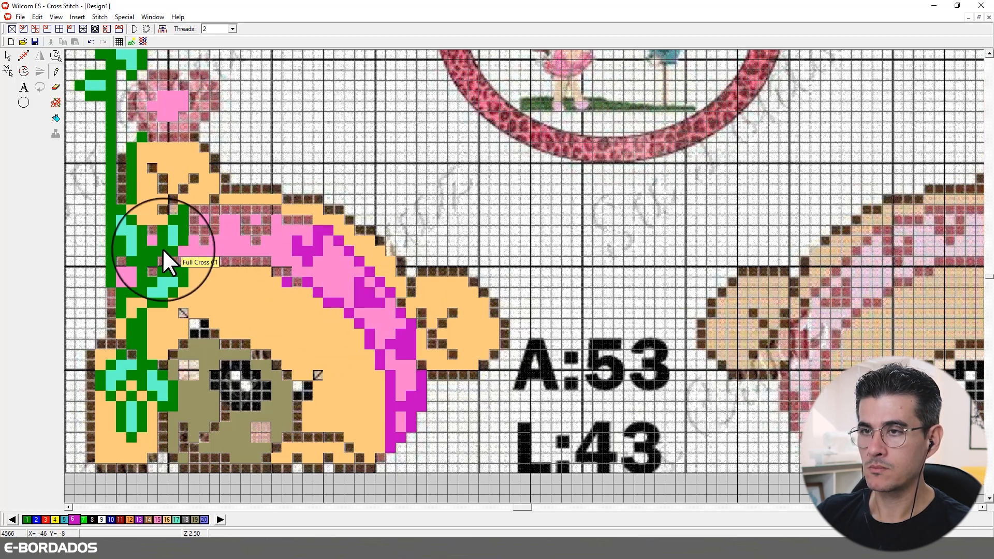
# Erase the misplaced stitch on the headband's lower edge and restitch the neighbouring border cell in colour 6
pyautogui.click(57, 86)
pyautogui.click(288, 285)
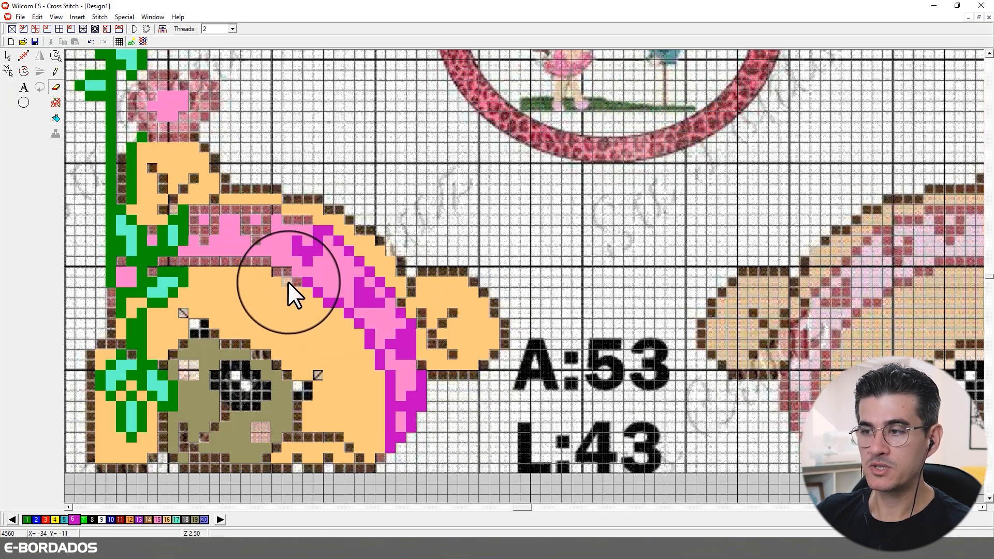
pyautogui.click(56, 71)
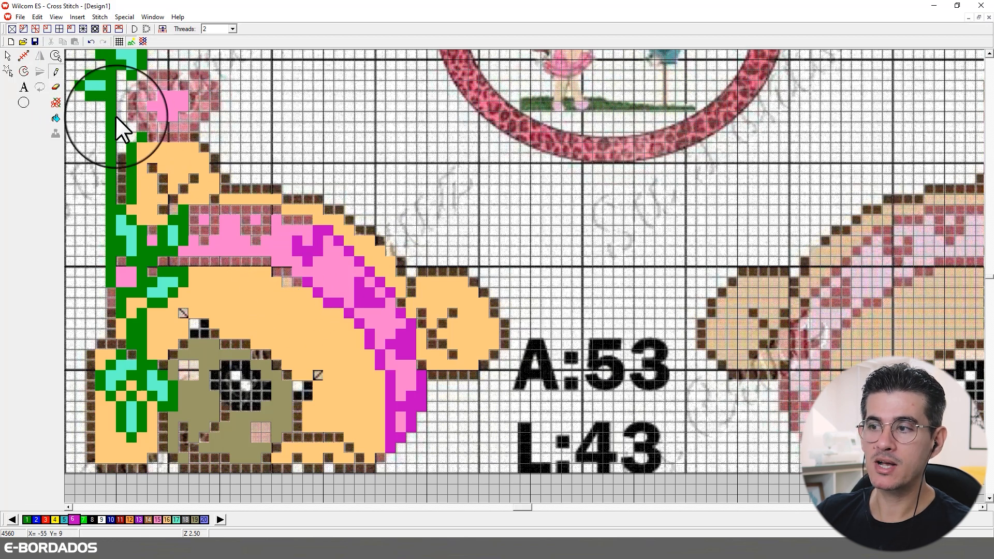
pyautogui.click(298, 282)
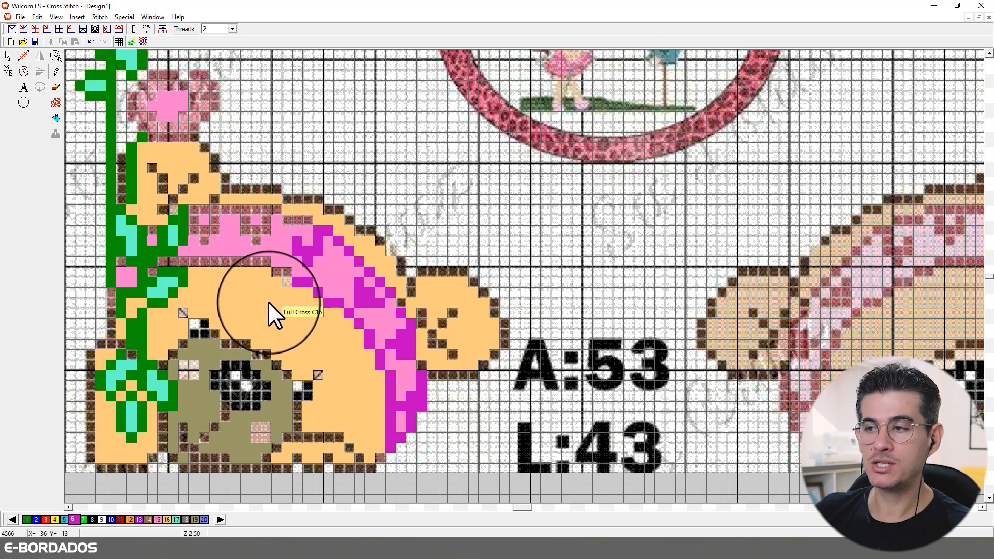
# Paint a trial 3×3 block in colour 6 on the forehead and cover it and the erased cell below the headband with colour 16
pyautogui.moveTo(268, 291)
pyautogui.mouseDown()
pyautogui.moveTo(248, 291)
pyautogui.moveTo(253, 312)
pyautogui.moveTo(255, 299)
pyautogui.mouseUp()
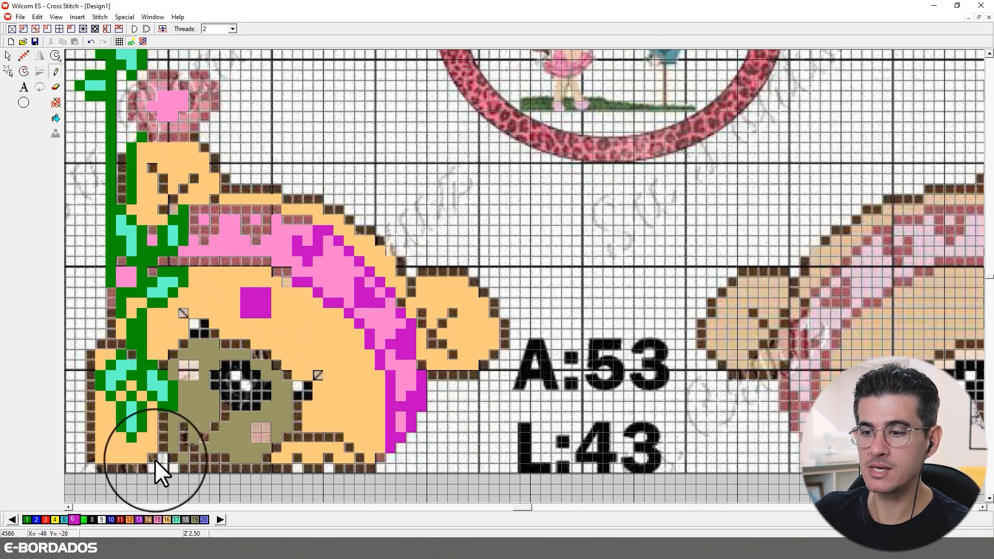
pyautogui.click(169, 520)
pyautogui.moveTo(259, 308)
pyautogui.mouseDown()
pyautogui.moveTo(266, 315)
pyautogui.moveTo(254, 288)
pyautogui.moveTo(244, 308)
pyautogui.moveTo(286, 282)
pyautogui.moveTo(269, 273)
pyautogui.mouseUp()
# Stitch the remaining dark-pink border and pattern cells on the headband's left part and between the leaves in colour 6
pyautogui.click(139, 520)
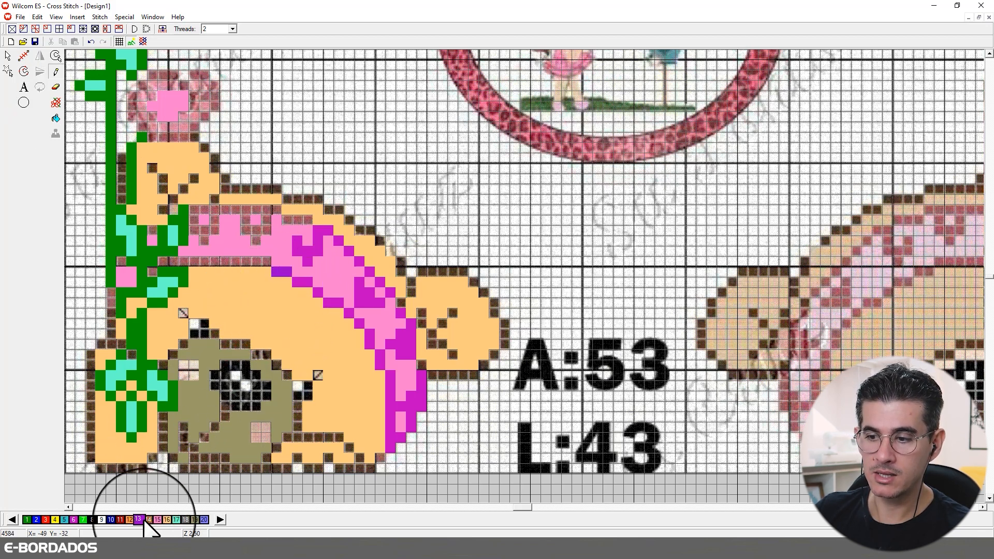
pyautogui.click(73, 520)
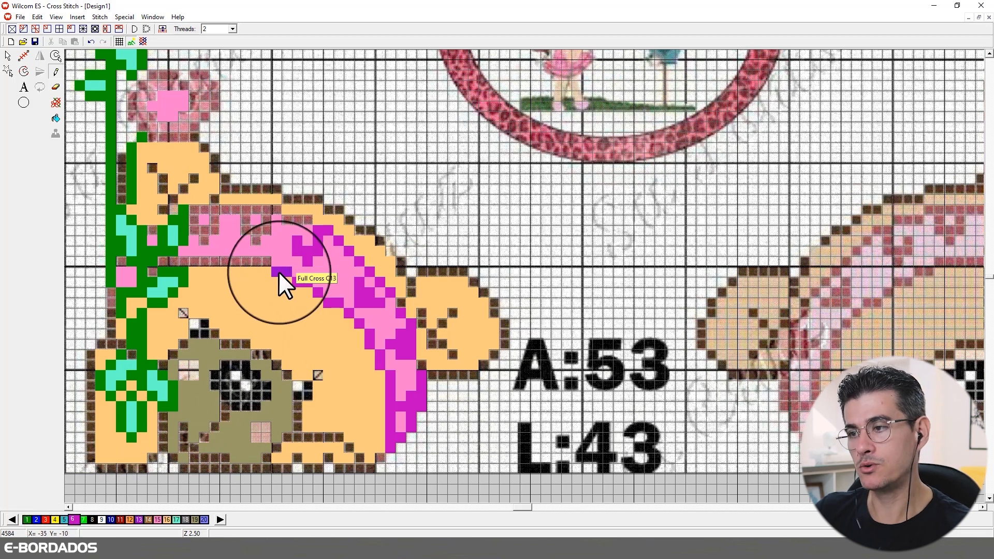
pyautogui.moveTo(278, 271)
pyautogui.mouseDown()
pyautogui.moveTo(163, 263)
pyautogui.moveTo(151, 272)
pyautogui.moveTo(205, 243)
pyautogui.moveTo(211, 230)
pyautogui.moveTo(193, 225)
pyautogui.moveTo(194, 208)
pyautogui.moveTo(275, 210)
pyautogui.moveTo(266, 230)
pyautogui.moveTo(246, 219)
pyautogui.moveTo(253, 237)
pyautogui.moveTo(286, 219)
pyautogui.moveTo(303, 223)
pyautogui.moveTo(178, 251)
pyautogui.moveTo(153, 232)
pyautogui.moveTo(119, 264)
pyautogui.moveTo(111, 303)
pyautogui.mouseUp()
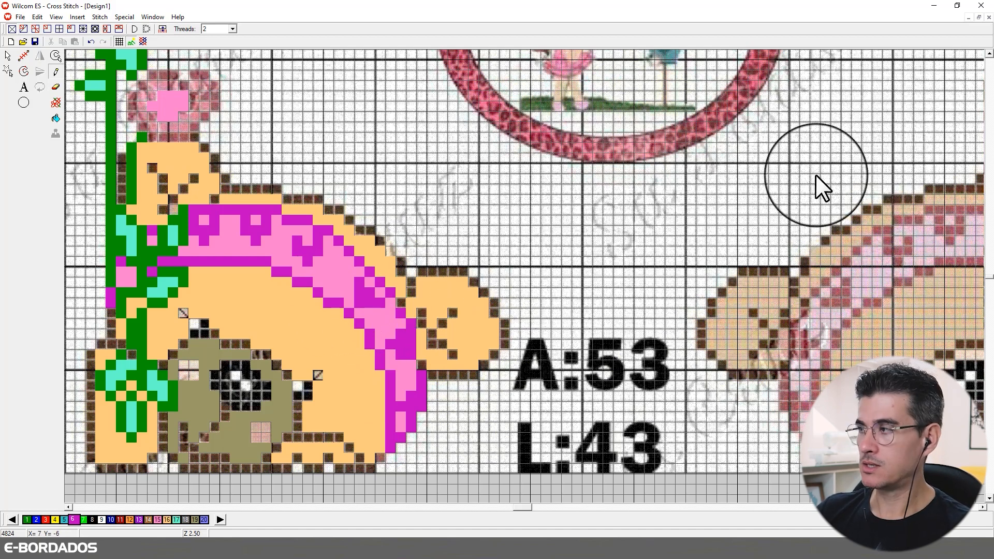
# Stitch the dark outlines of both flowers above the ear in colour 6, including the upper flower's inner petal lines and centre cell
pyautogui.click(989, 53)
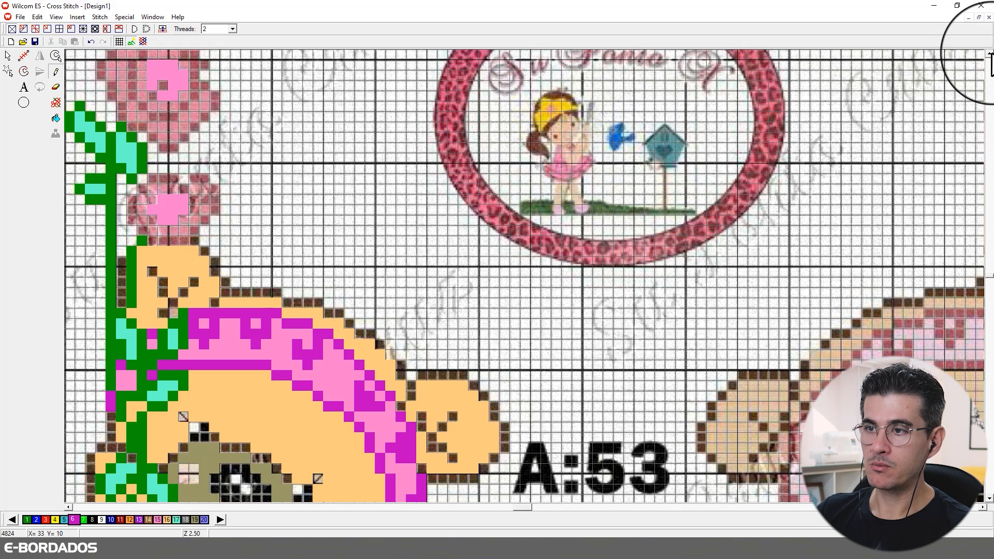
pyautogui.click(991, 53)
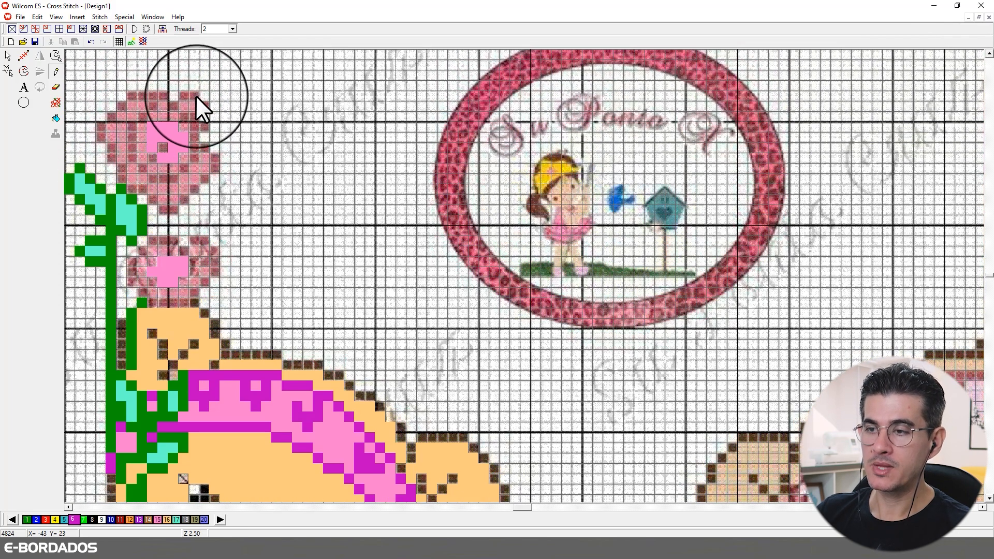
pyautogui.moveTo(192, 239); pyautogui.dragTo(205, 241)
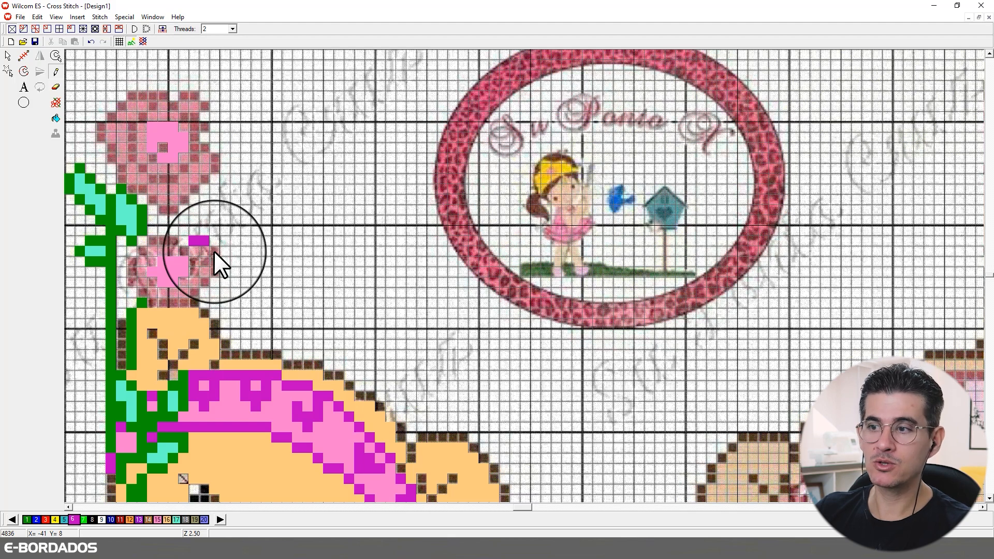
pyautogui.click(214, 261)
pyautogui.click(214, 273)
pyautogui.click(216, 252)
pyautogui.click(207, 261)
pyautogui.click(204, 281)
pyautogui.moveTo(197, 292)
pyautogui.mouseDown()
pyautogui.moveTo(181, 300)
pyautogui.moveTo(144, 292)
pyautogui.mouseUp()
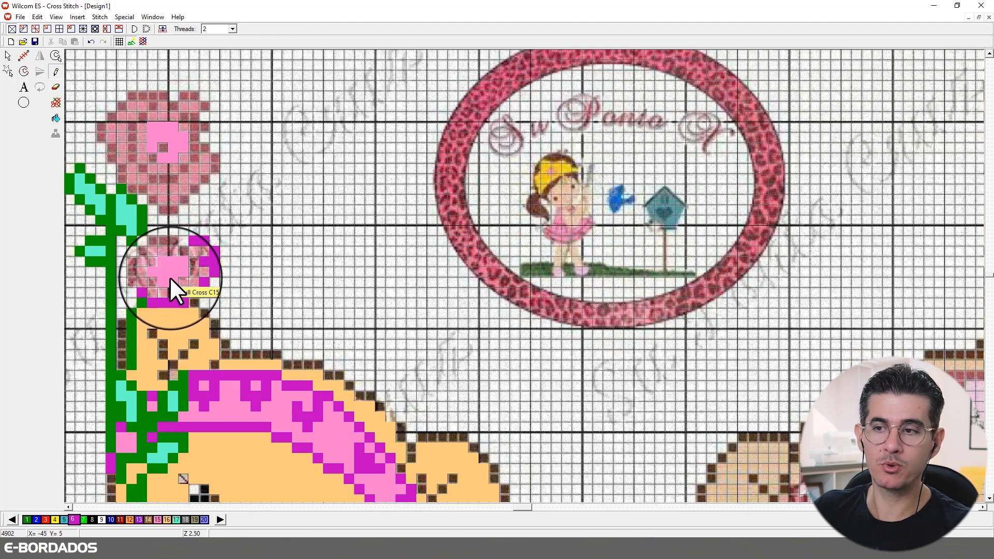
pyautogui.moveTo(166, 274)
pyautogui.mouseDown()
pyautogui.moveTo(133, 282)
pyautogui.moveTo(130, 264)
pyautogui.moveTo(154, 240)
pyautogui.moveTo(172, 239)
pyautogui.moveTo(207, 278)
pyautogui.mouseUp()
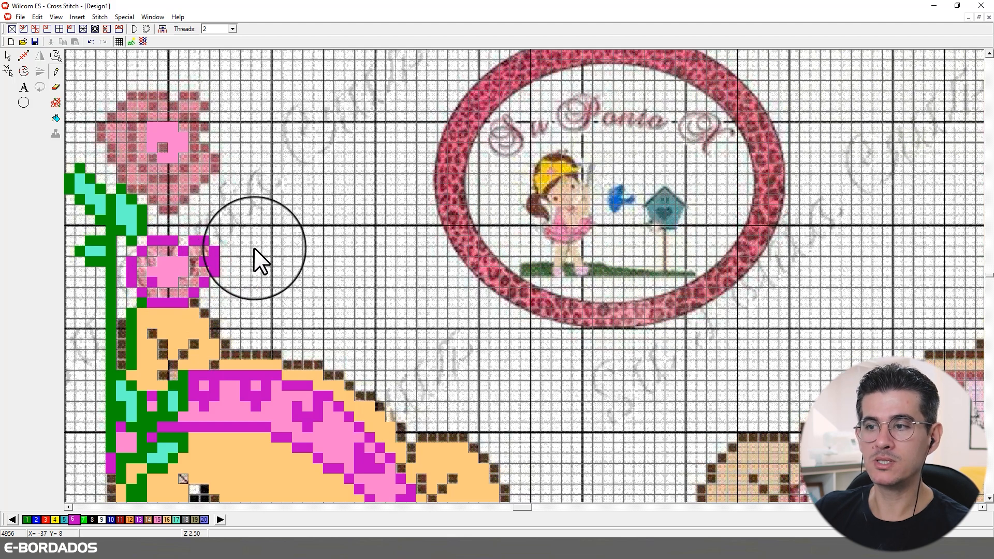
pyautogui.moveTo(214, 155)
pyautogui.mouseDown()
pyautogui.moveTo(176, 208)
pyautogui.moveTo(134, 189)
pyautogui.moveTo(188, 171)
pyautogui.moveTo(204, 128)
pyautogui.moveTo(183, 118)
pyautogui.moveTo(205, 106)
pyautogui.moveTo(190, 96)
pyautogui.moveTo(155, 94)
pyautogui.moveTo(144, 115)
pyautogui.moveTo(138, 96)
pyautogui.moveTo(129, 99)
pyautogui.moveTo(123, 128)
pyautogui.moveTo(105, 123)
pyautogui.moveTo(102, 141)
pyautogui.moveTo(109, 153)
pyautogui.moveTo(128, 160)
pyautogui.moveTo(131, 148)
pyautogui.moveTo(146, 161)
pyautogui.moveTo(123, 175)
pyautogui.moveTo(178, 145)
pyautogui.mouseUp()
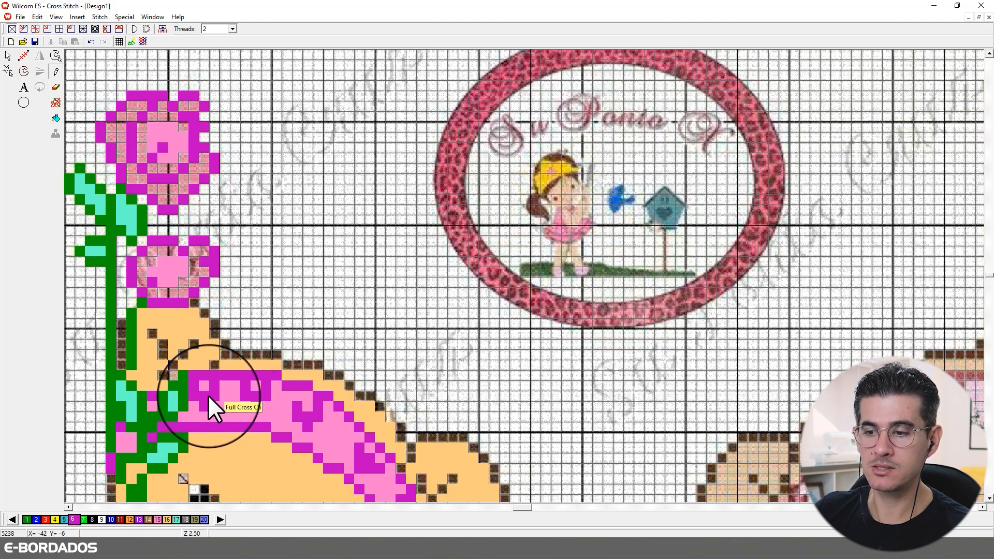
# Fill the ring of open petal cells around the lower flower's light-pink centre with full crosses in colour 13
pyautogui.click(138, 518)
pyautogui.click(201, 249)
pyautogui.click(194, 252)
pyautogui.click(194, 261)
pyautogui.click(194, 272)
pyautogui.click(201, 274)
pyautogui.click(194, 281)
pyautogui.click(185, 281)
pyautogui.click(182, 292)
pyautogui.click(174, 293)
pyautogui.click(161, 293)
pyautogui.click(149, 291)
pyautogui.click(144, 283)
pyautogui.click(142, 272)
pyautogui.click(143, 262)
pyautogui.click(150, 261)
pyautogui.click(153, 252)
pyautogui.click(160, 250)
pyautogui.click(170, 251)
# Fill the open petal cells between the outlines of the upper flower with full crosses in colour 13
pyautogui.click(164, 189)
pyautogui.click(162, 197)
pyautogui.click(172, 197)
pyautogui.click(170, 190)
pyautogui.click(151, 189)
pyautogui.click(181, 186)
pyautogui.click(187, 179)
pyautogui.click(195, 175)
pyautogui.click(197, 171)
pyautogui.click(204, 162)
pyautogui.moveTo(184, 158)
pyautogui.mouseDown()
pyautogui.moveTo(132, 174)
pyautogui.moveTo(142, 129)
pyautogui.moveTo(186, 110)
pyautogui.moveTo(163, 129)
pyautogui.moveTo(129, 111)
pyautogui.moveTo(119, 156)
pyautogui.mouseUp()
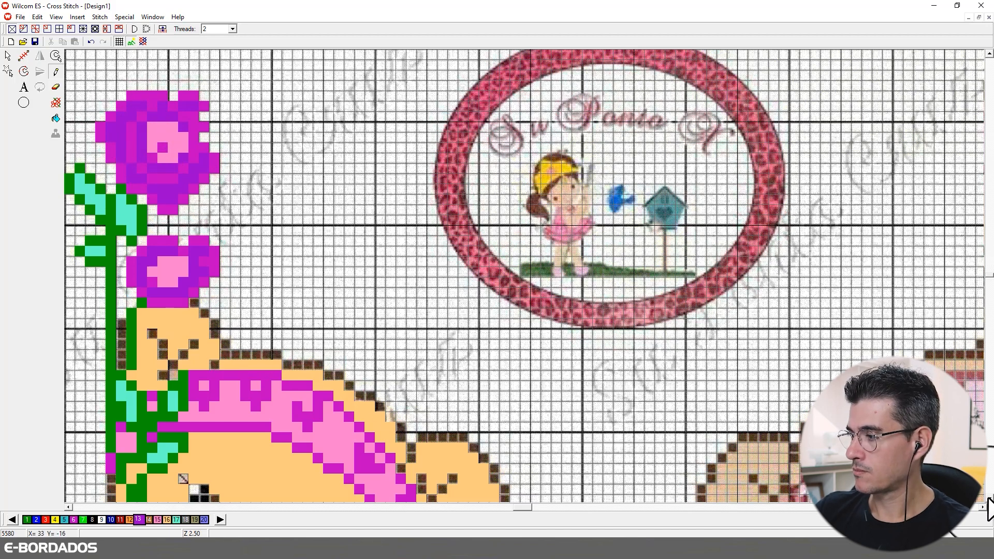
# Fill the two open 2×2 patches on the bear's muzzle with full crosses in colour 18
pyautogui.scroll(-5, 987, 498)
pyautogui.scroll(-4, 989, 501)
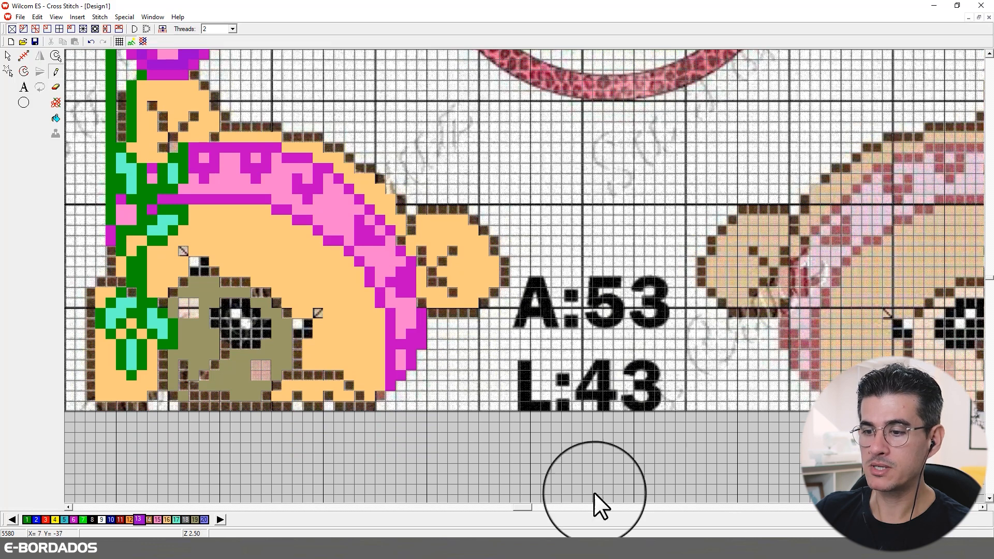
pyautogui.click(185, 519)
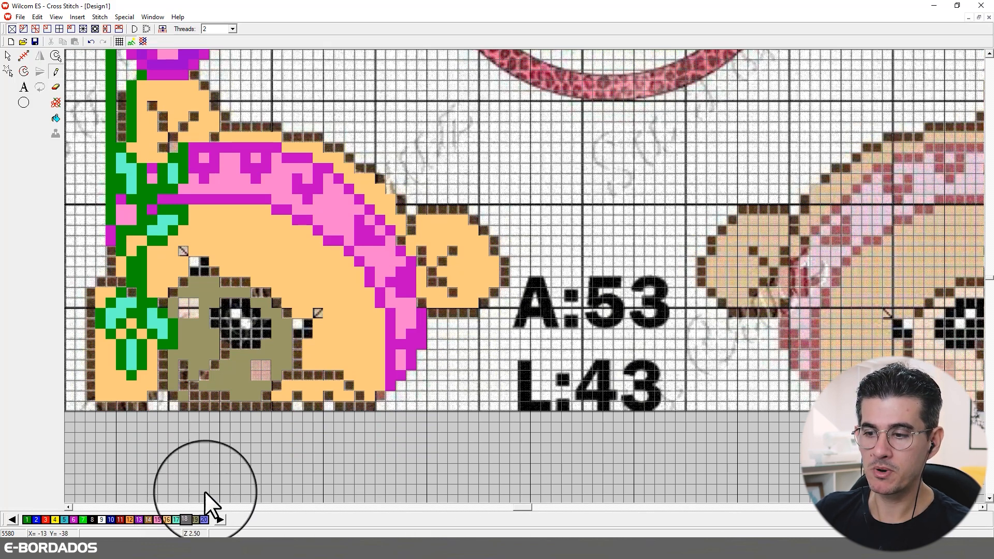
pyautogui.click(263, 369)
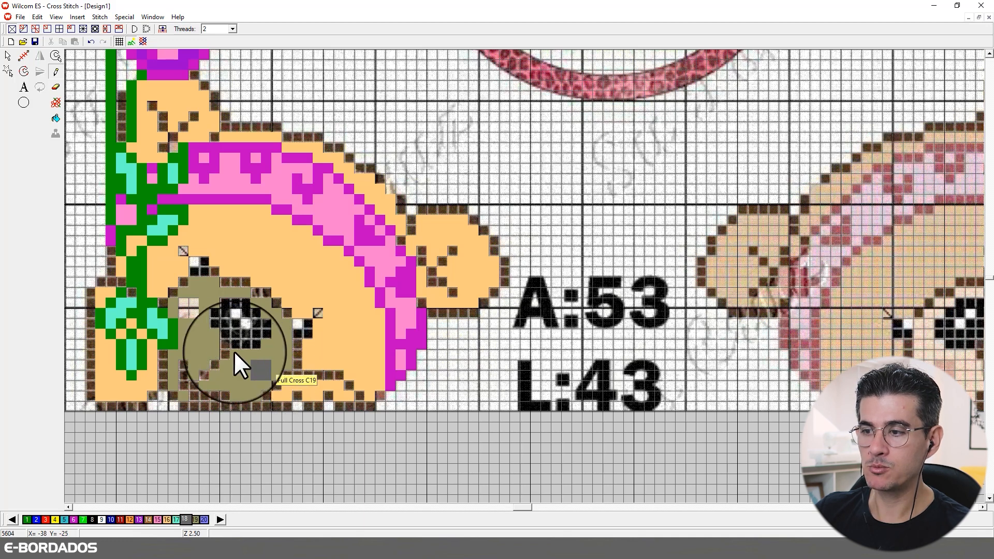
pyautogui.click(191, 305)
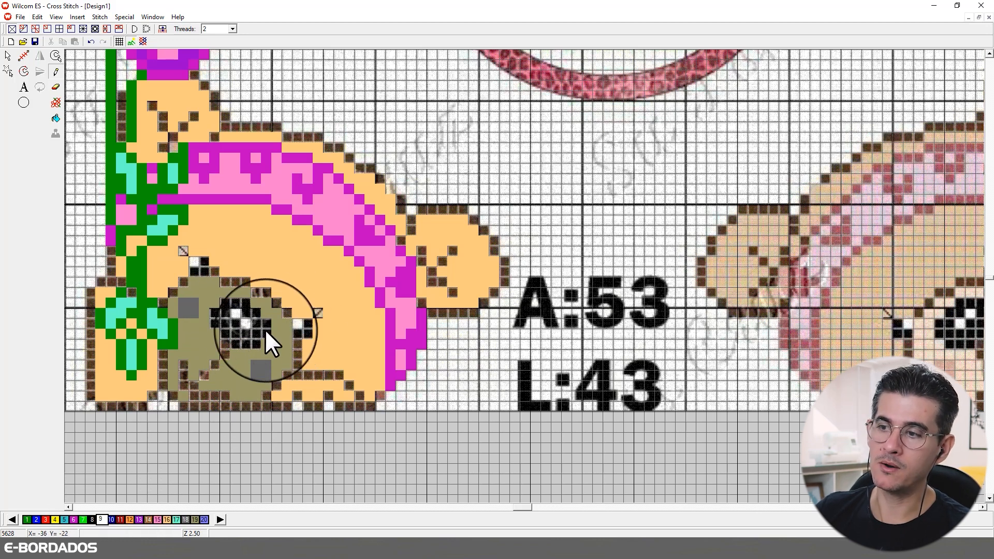
# Stitch the white highlights on the bear's nose and in both eyes in colour 9
pyautogui.click(235, 313)
pyautogui.click(244, 323)
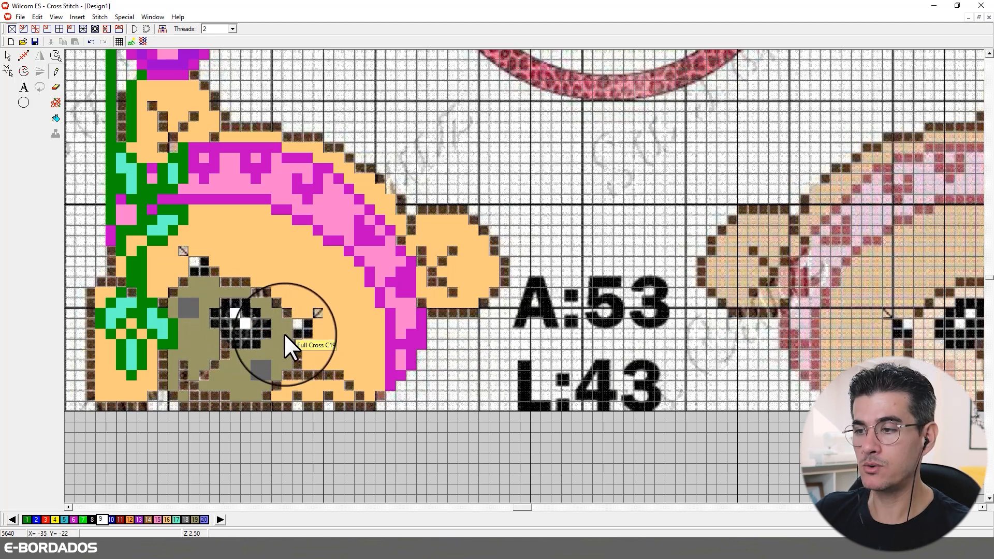
pyautogui.click(297, 324)
pyautogui.click(194, 260)
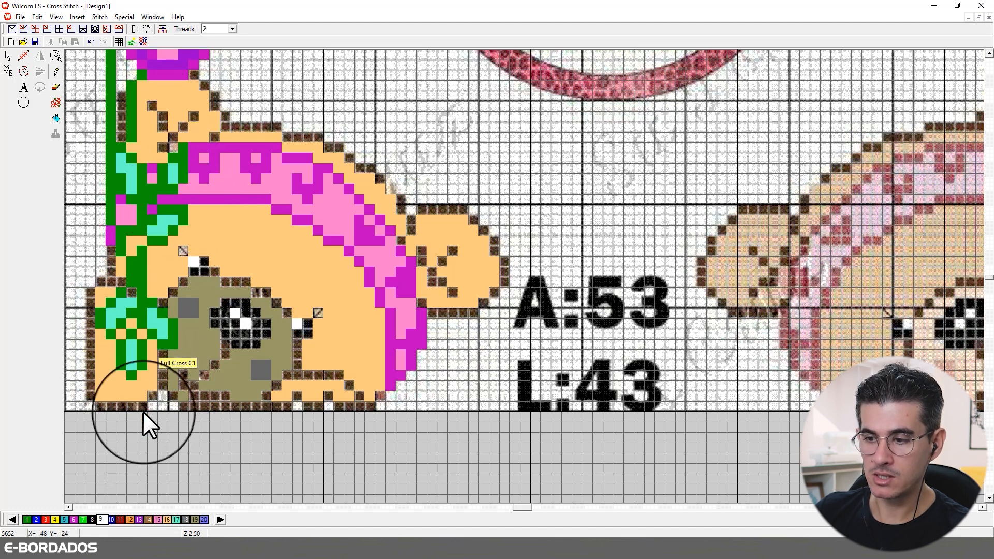
# Stitch all brown outlines and detail lines of the bear's muzzle, paws, head and ears in colour 14
pyautogui.click(148, 520)
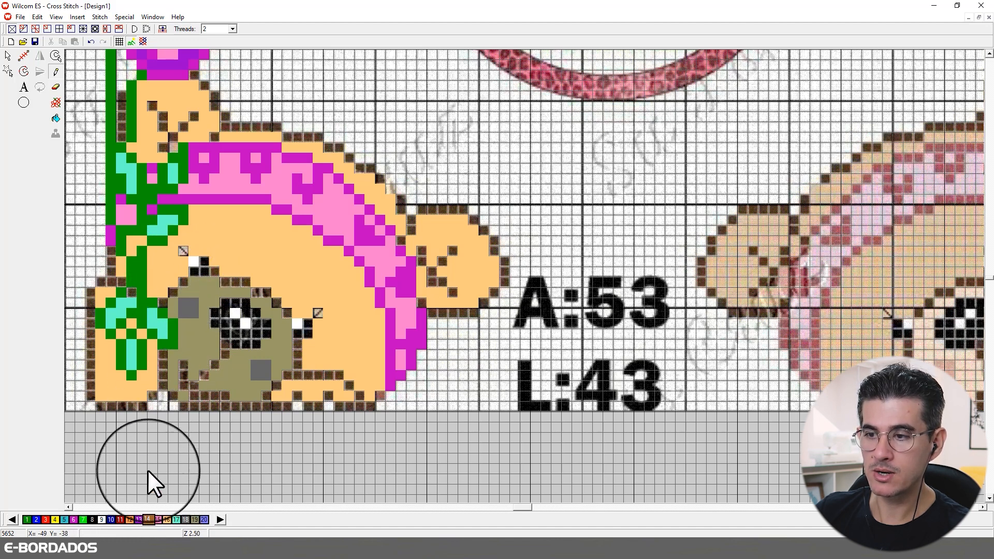
pyautogui.moveTo(295, 343)
pyautogui.mouseDown()
pyautogui.moveTo(297, 374)
pyautogui.moveTo(351, 386)
pyautogui.moveTo(357, 407)
pyautogui.moveTo(377, 401)
pyautogui.moveTo(266, 407)
pyautogui.moveTo(284, 377)
pyautogui.mouseUp()
pyautogui.moveTo(288, 312)
pyautogui.mouseDown()
pyautogui.moveTo(212, 275)
pyautogui.moveTo(179, 283)
pyautogui.moveTo(170, 299)
pyautogui.moveTo(185, 352)
pyautogui.moveTo(224, 351)
pyautogui.moveTo(184, 387)
pyautogui.moveTo(180, 367)
pyautogui.moveTo(198, 397)
pyautogui.moveTo(253, 407)
pyautogui.moveTo(185, 407)
pyautogui.moveTo(154, 395)
pyautogui.moveTo(162, 357)
pyautogui.moveTo(143, 403)
pyautogui.moveTo(99, 406)
pyautogui.moveTo(113, 406)
pyautogui.moveTo(90, 393)
pyautogui.moveTo(86, 312)
pyautogui.moveTo(106, 281)
pyautogui.moveTo(131, 293)
pyautogui.moveTo(111, 269)
pyautogui.mouseUp()
pyautogui.moveTo(446, 313)
pyautogui.mouseDown()
pyautogui.moveTo(479, 309)
pyautogui.moveTo(452, 295)
pyautogui.moveTo(419, 300)
pyautogui.moveTo(445, 281)
pyautogui.moveTo(429, 282)
pyautogui.moveTo(452, 251)
pyautogui.moveTo(421, 262)
pyautogui.moveTo(407, 246)
pyautogui.moveTo(416, 218)
pyautogui.moveTo(461, 214)
pyautogui.moveTo(495, 247)
pyautogui.moveTo(505, 279)
pyautogui.mouseUp()
pyautogui.moveTo(398, 197)
pyautogui.mouseDown()
pyautogui.moveTo(373, 189)
pyautogui.moveTo(371, 168)
pyautogui.moveTo(311, 139)
pyautogui.moveTo(225, 128)
pyautogui.moveTo(215, 138)
pyautogui.moveTo(225, 117)
pyautogui.moveTo(189, 144)
pyautogui.moveTo(188, 120)
pyautogui.moveTo(171, 149)
pyautogui.moveTo(155, 112)
pyautogui.moveTo(117, 101)
pyautogui.moveTo(119, 133)
pyautogui.mouseUp()
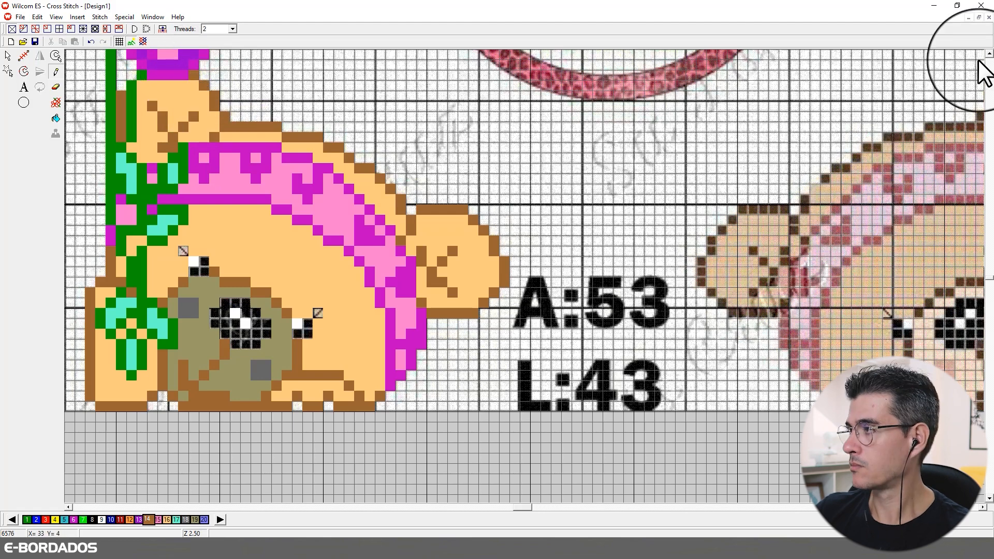
# Stitch the bear's nose and the dark cells and lashes of both eyes in colour 8
pyautogui.scroll(5, 974, 72)
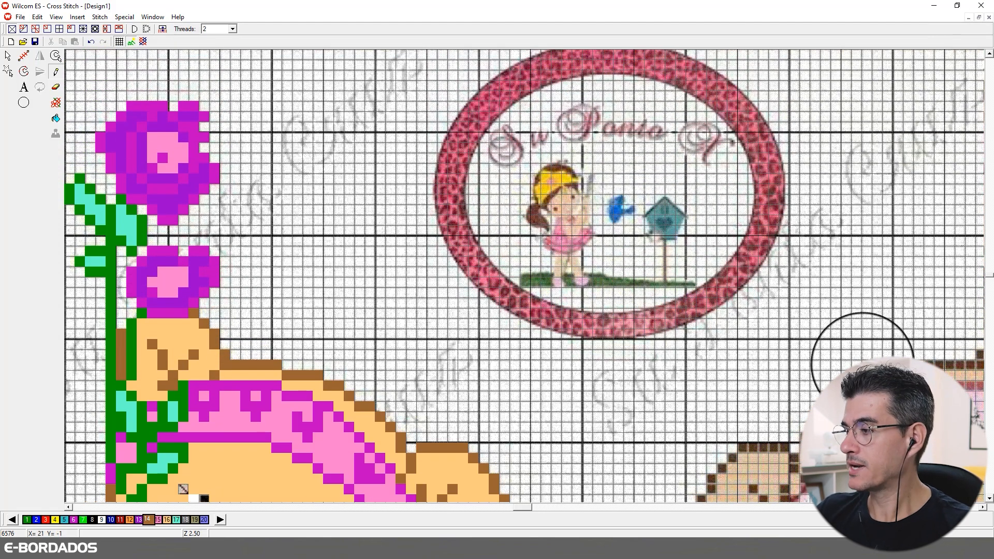
pyautogui.scroll(-5, 990, 510)
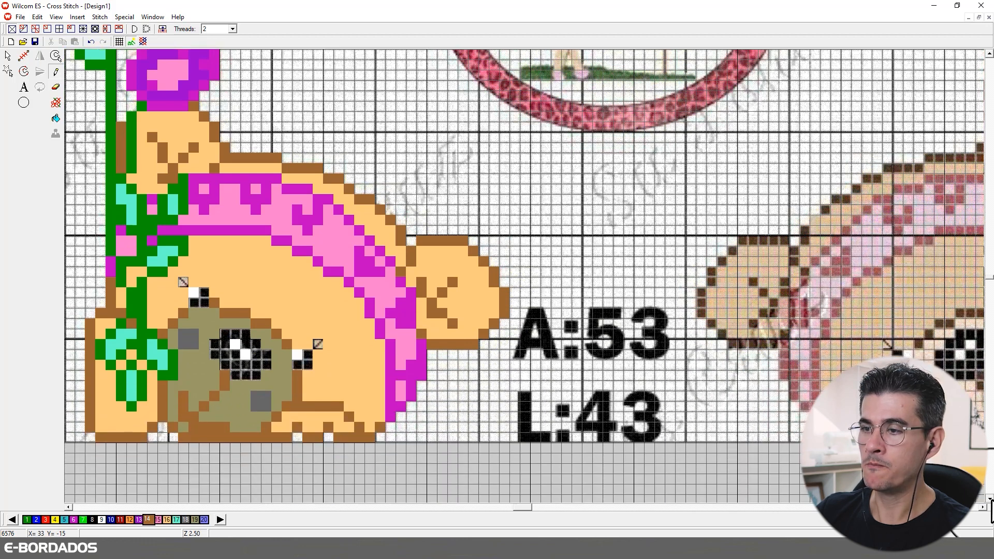
pyautogui.click(990, 499)
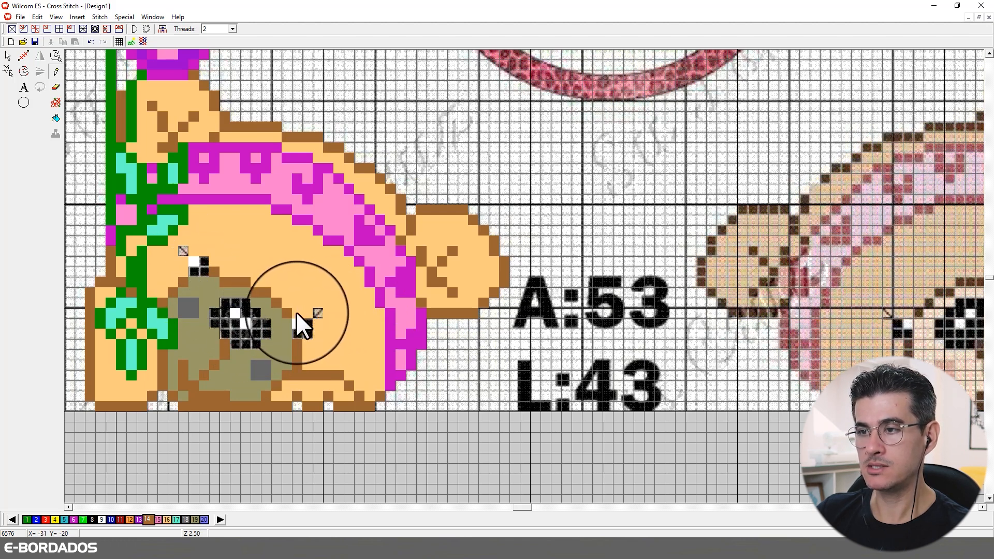
pyautogui.click(92, 520)
pyautogui.click(299, 333)
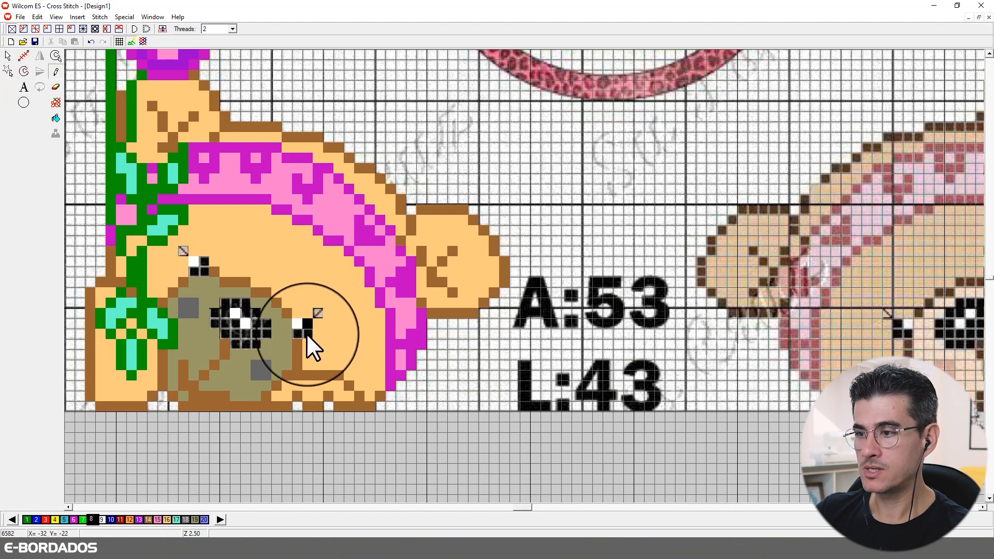
pyautogui.moveTo(261, 326)
pyautogui.mouseDown()
pyautogui.moveTo(242, 333)
pyautogui.moveTo(234, 344)
pyautogui.moveTo(233, 327)
pyautogui.moveTo(219, 328)
pyautogui.moveTo(215, 315)
pyautogui.moveTo(241, 302)
pyautogui.mouseUp()
pyautogui.click(317, 314)
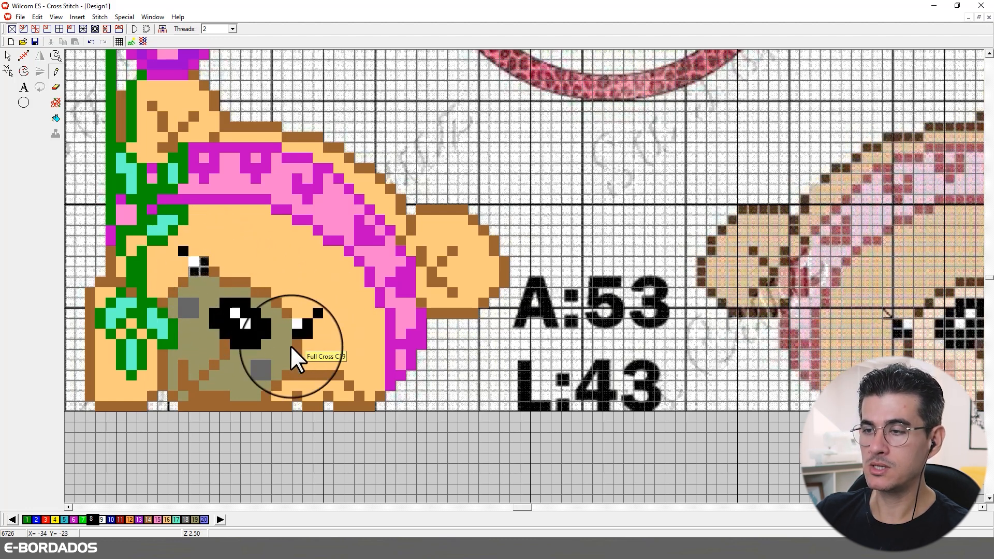
pyautogui.click(181, 252)
pyautogui.moveTo(203, 262); pyautogui.dragTo(204, 272)
pyautogui.click(183, 272)
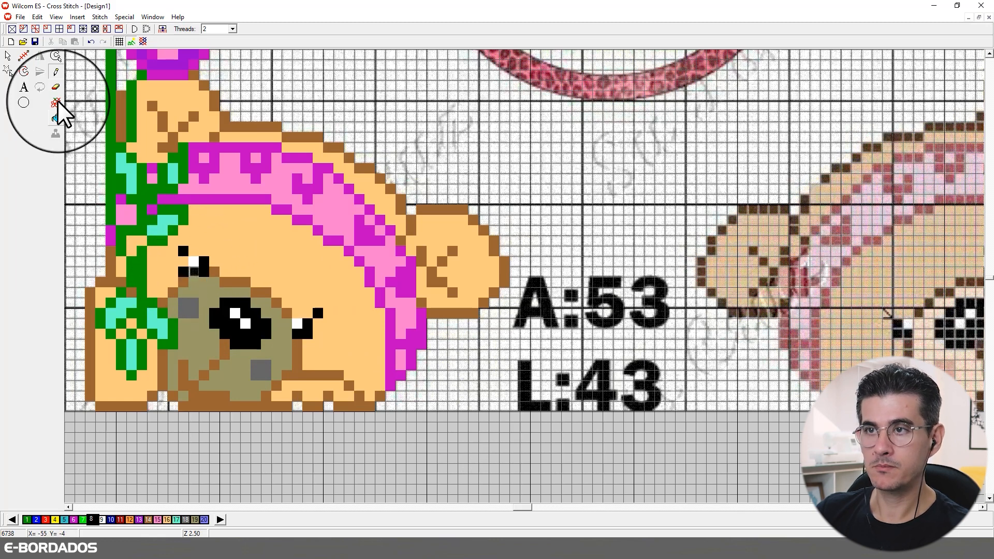
# Erase the misplaced black stitch beside the left eye, restitching that cell in colour 16 and the adjacent eye cell in colour 8
pyautogui.click(59, 84)
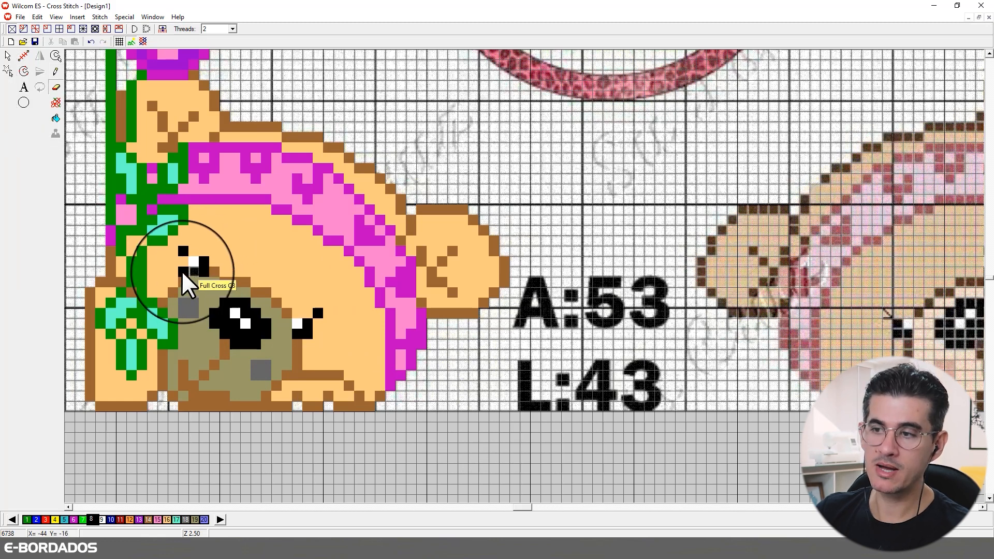
pyautogui.click(183, 274)
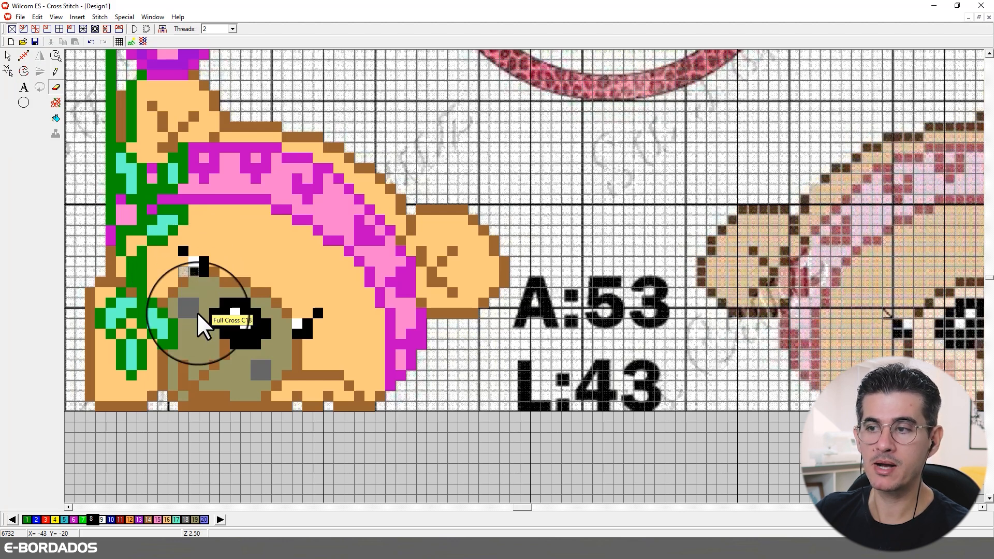
pyautogui.click(167, 519)
pyautogui.click(183, 272)
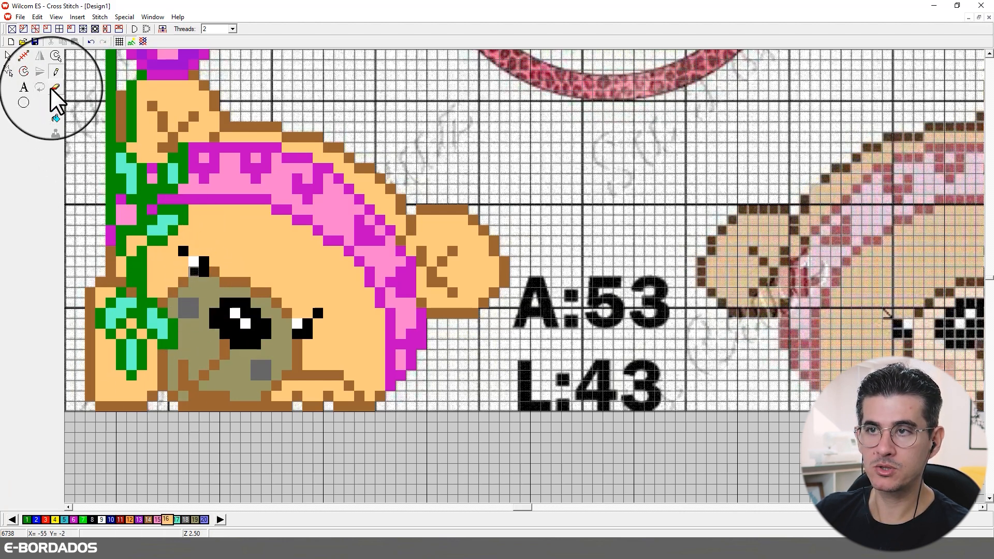
pyautogui.click(92, 519)
pyautogui.click(193, 271)
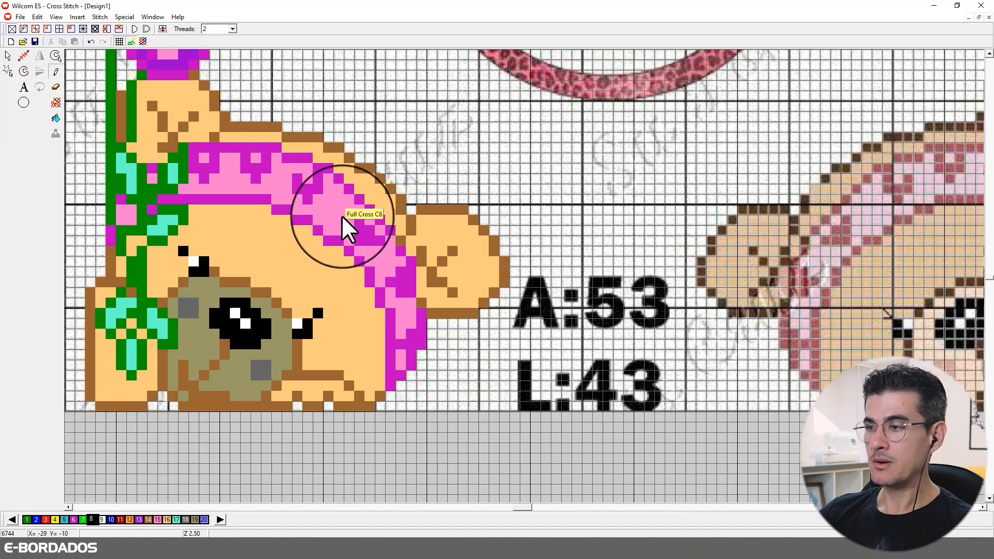
# Move the whole stitched bear with its flowers off the chart onto the grid beside it, and hide the chart image
pyautogui.hotkey('shift', 'z')
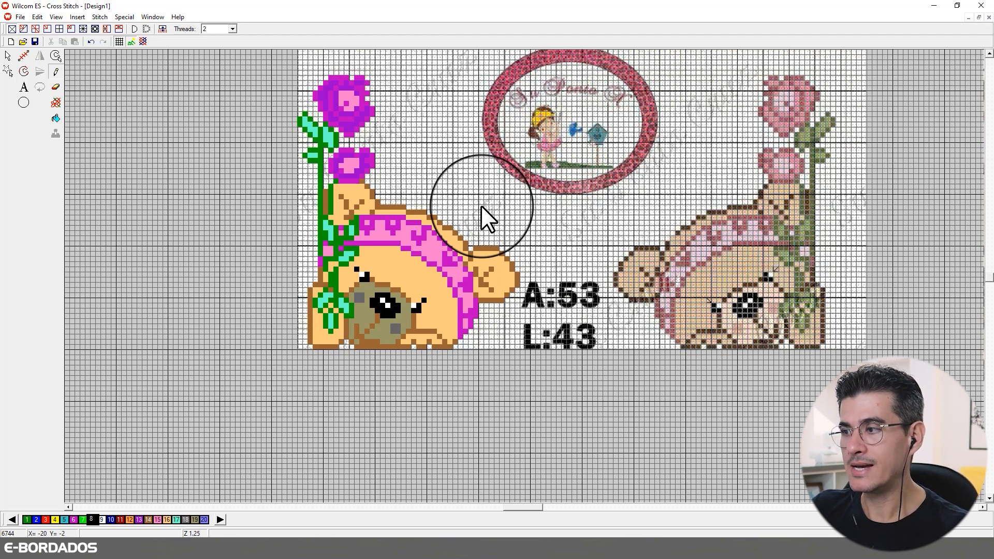
pyautogui.click(12, 56)
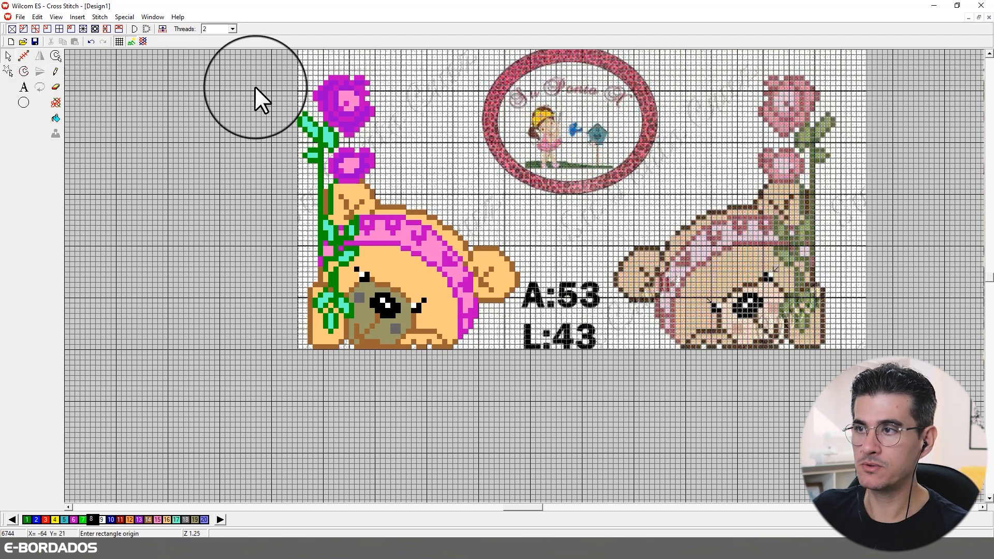
pyautogui.moveTo(246, 65); pyautogui.dragTo(253, 69)
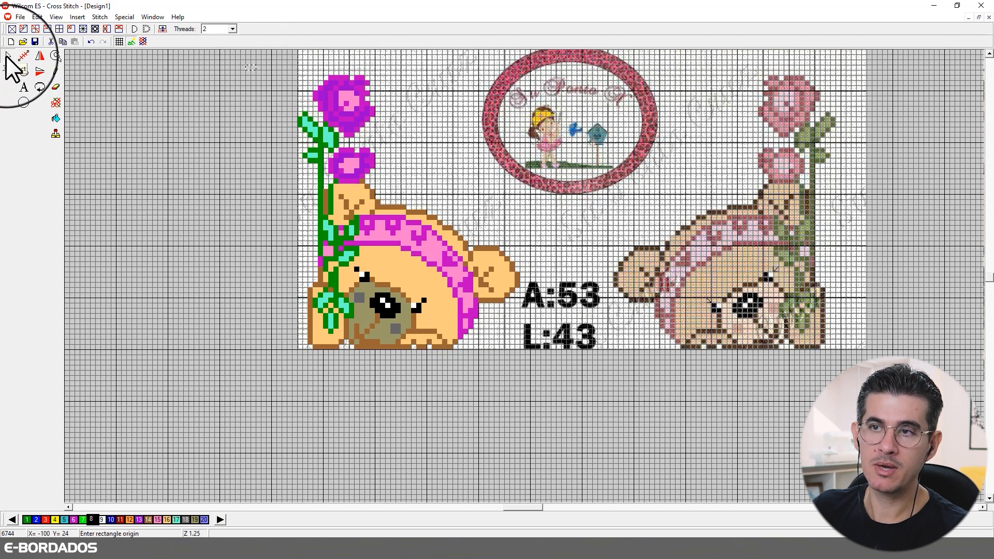
pyautogui.click(371, 108)
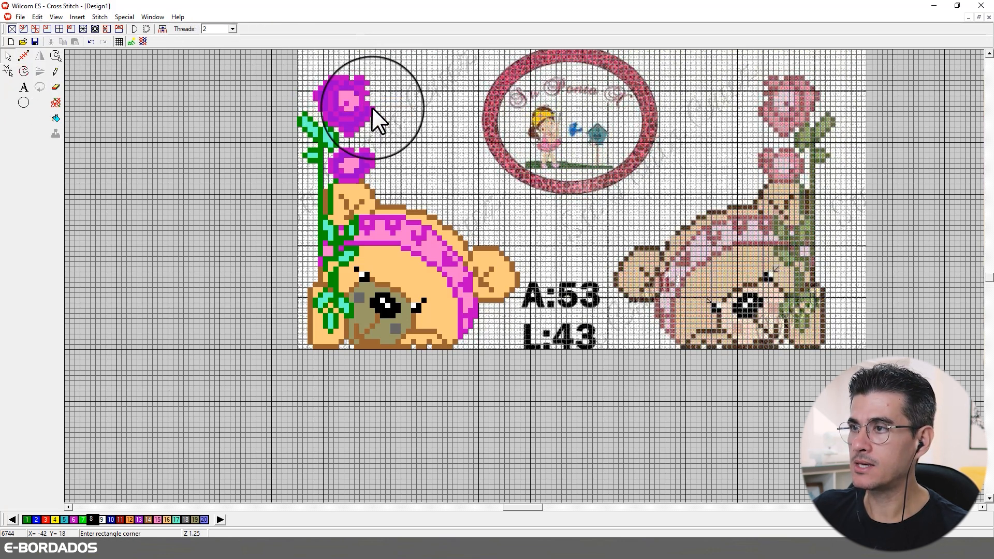
pyautogui.click(550, 386)
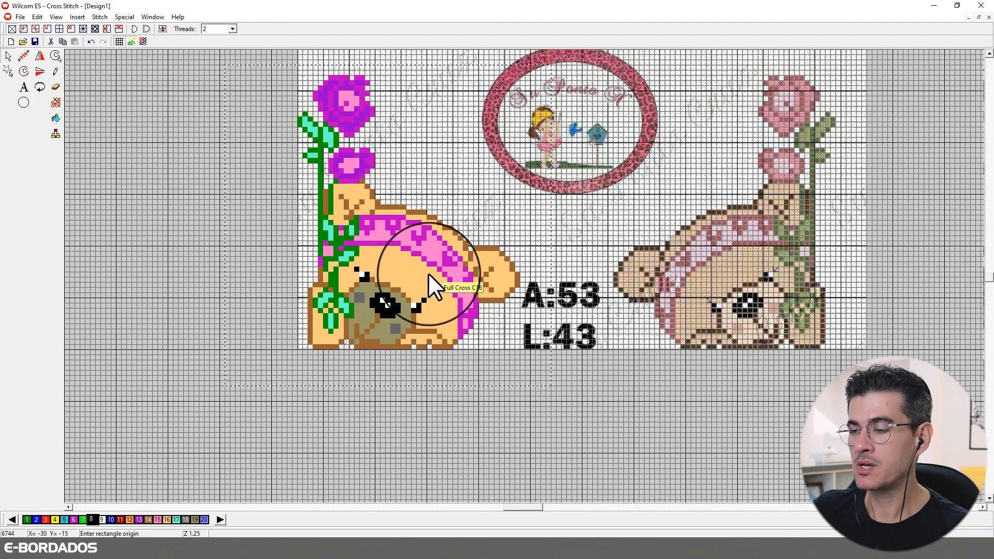
pyautogui.moveTo(433, 251)
pyautogui.mouseDown()
pyautogui.moveTo(235, 287)
pyautogui.moveTo(204, 272)
pyautogui.moveTo(254, 331)
pyautogui.moveTo(233, 287)
pyautogui.moveTo(309, 353)
pyautogui.moveTo(261, 355)
pyautogui.moveTo(228, 291)
pyautogui.moveTo(305, 312)
pyautogui.moveTo(270, 322)
pyautogui.moveTo(196, 210)
pyautogui.mouseUp()
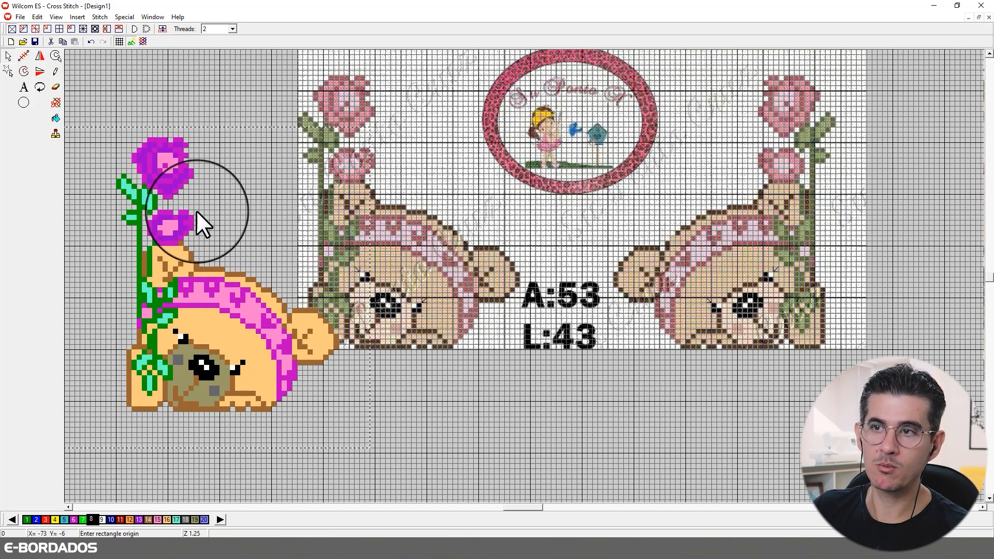
pyautogui.click(130, 41)
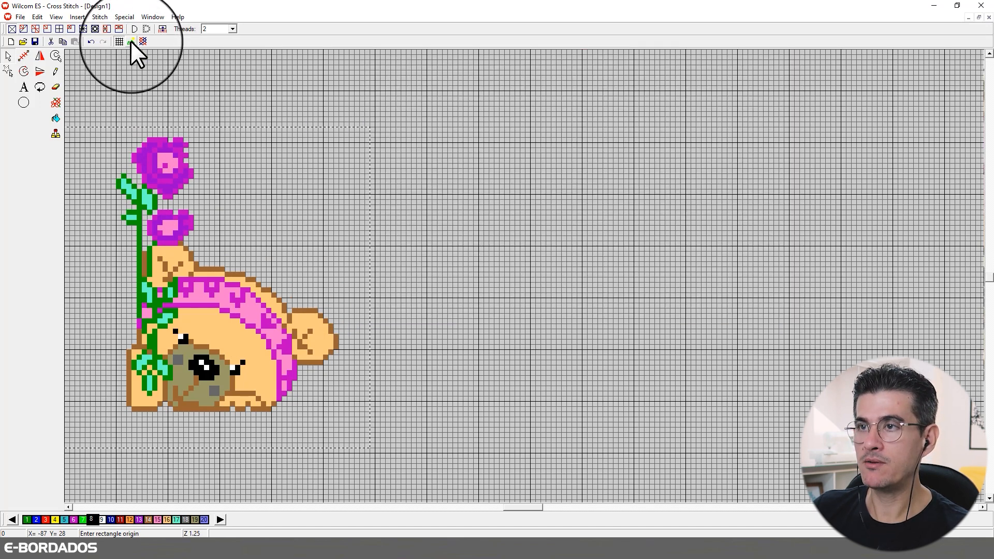
# Shift the whole bear with its flowers a few cells up and to the right on the empty grid
pyautogui.moveTo(93, 110); pyautogui.dragTo(428, 452)
pyautogui.moveTo(221, 337); pyautogui.dragTo(255, 300)
pyautogui.click(541, 259)
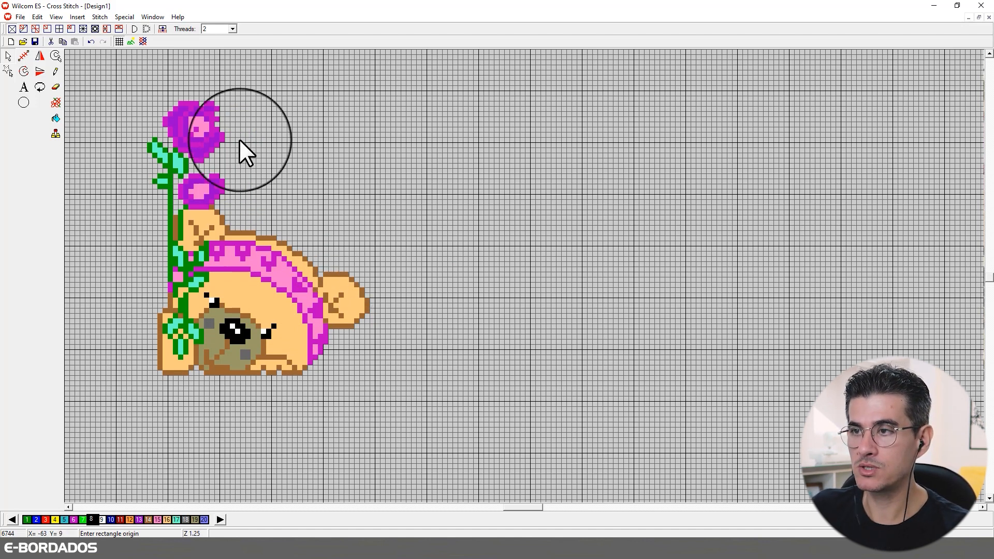
pyautogui.moveTo(121, 80); pyautogui.dragTo(432, 433)
pyautogui.moveTo(112, 70); pyautogui.dragTo(424, 449)
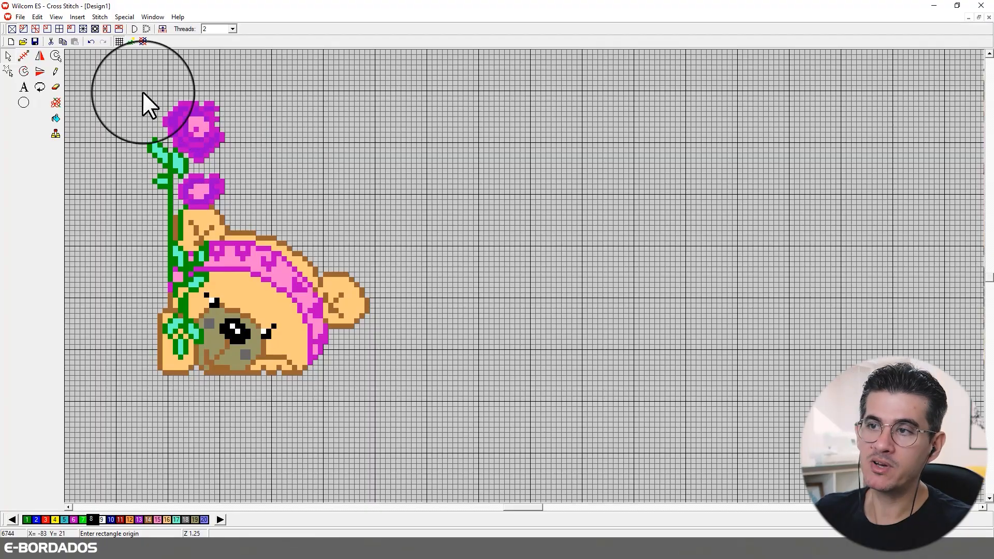
pyautogui.moveTo(121, 85); pyautogui.dragTo(433, 448)
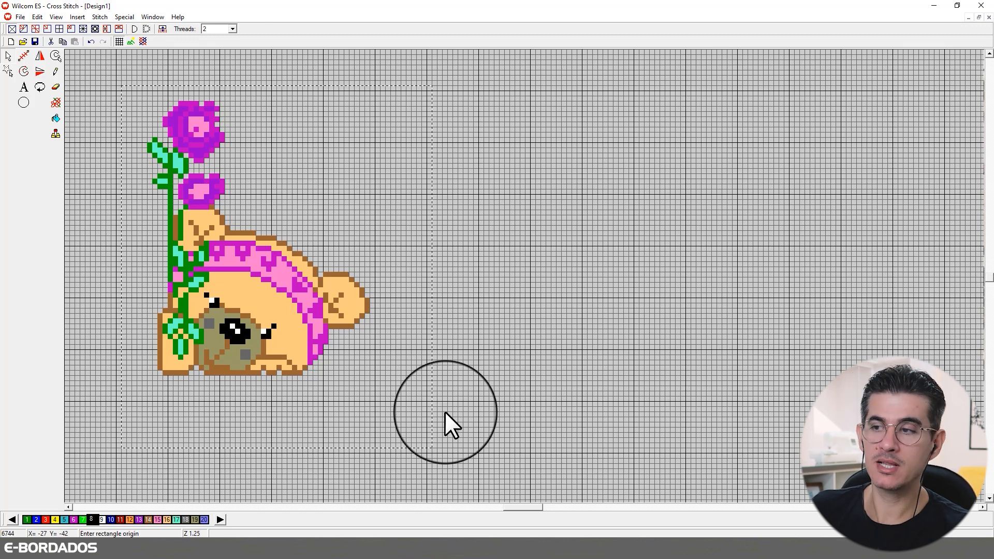
pyautogui.click(465, 347)
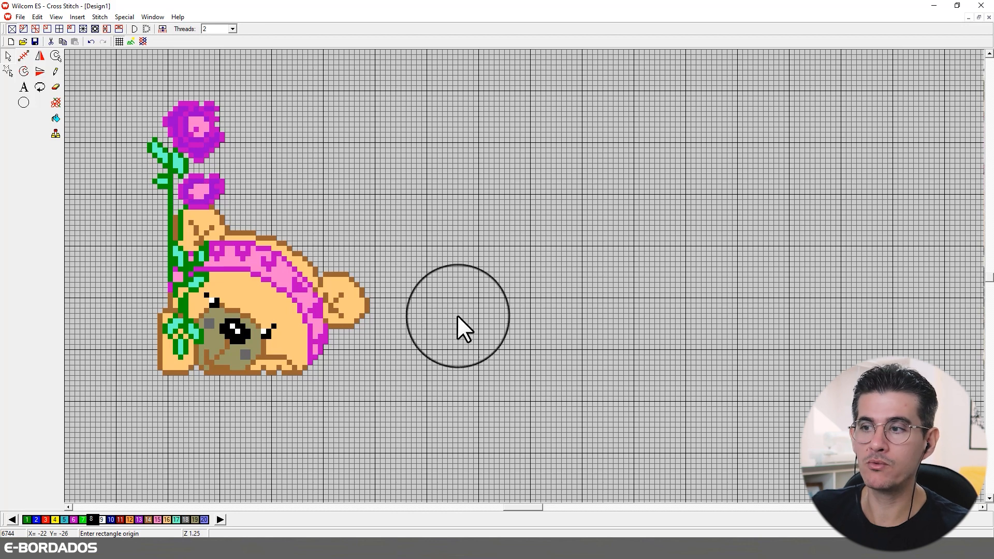
# Duplicate the bear with its flowers, mirror the copy horizontally and place it well to the right, facing the original
pyautogui.moveTo(113, 86); pyautogui.dragTo(431, 406)
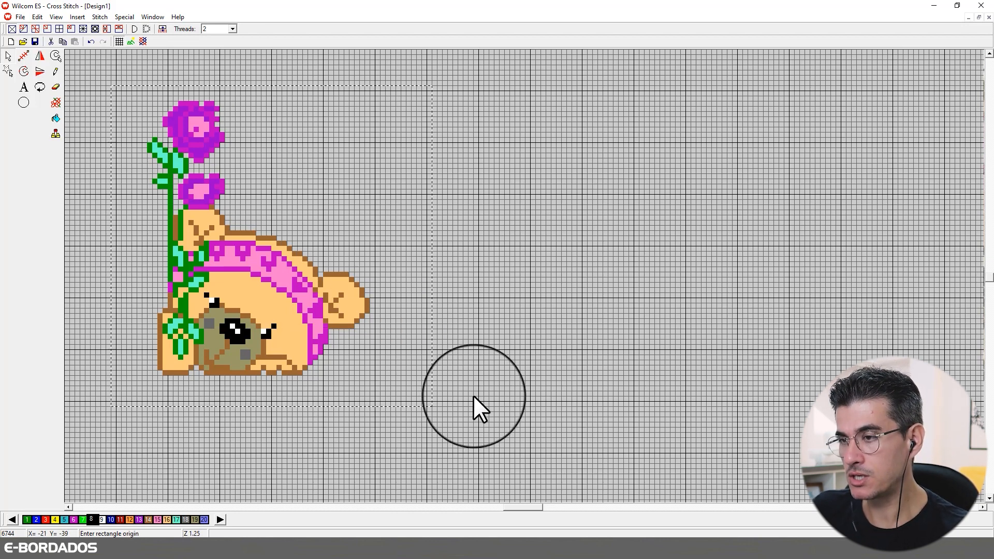
pyautogui.moveTo(232, 264); pyautogui.dragTo(622, 280)
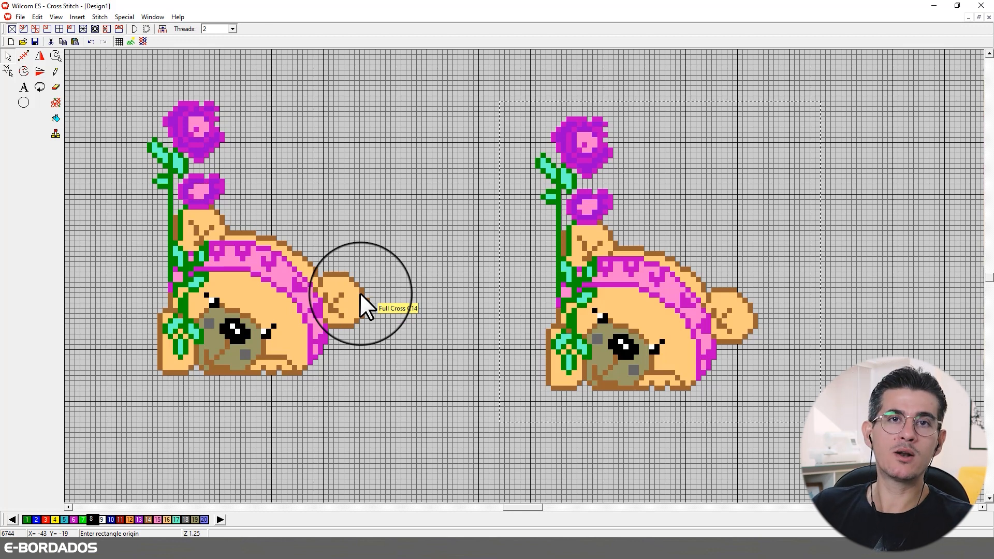
pyautogui.click(39, 55)
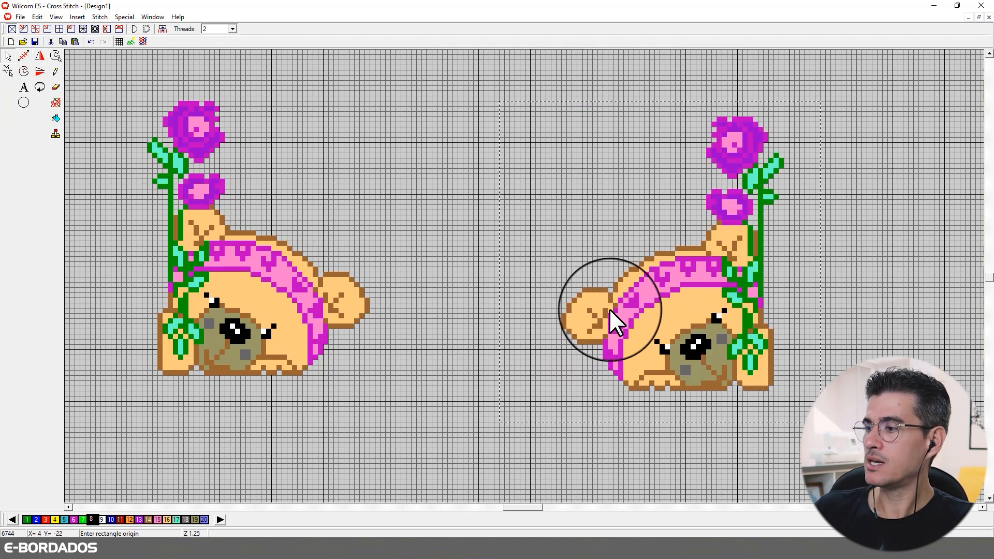
pyautogui.moveTo(630, 316); pyautogui.dragTo(735, 304)
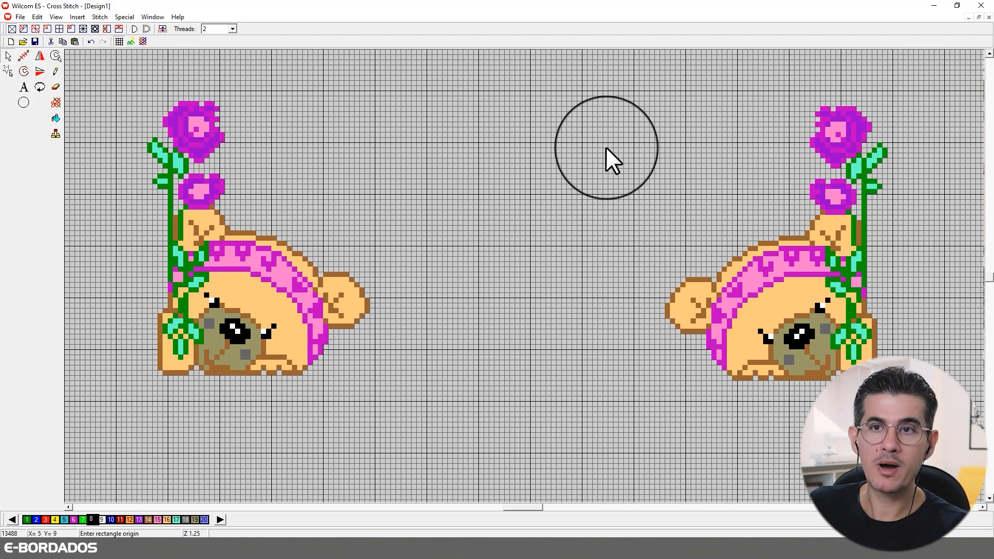
# Delete the mirrored copy of the bear, keeping only the original
pyautogui.click(105, 82)
pyautogui.click(407, 406)
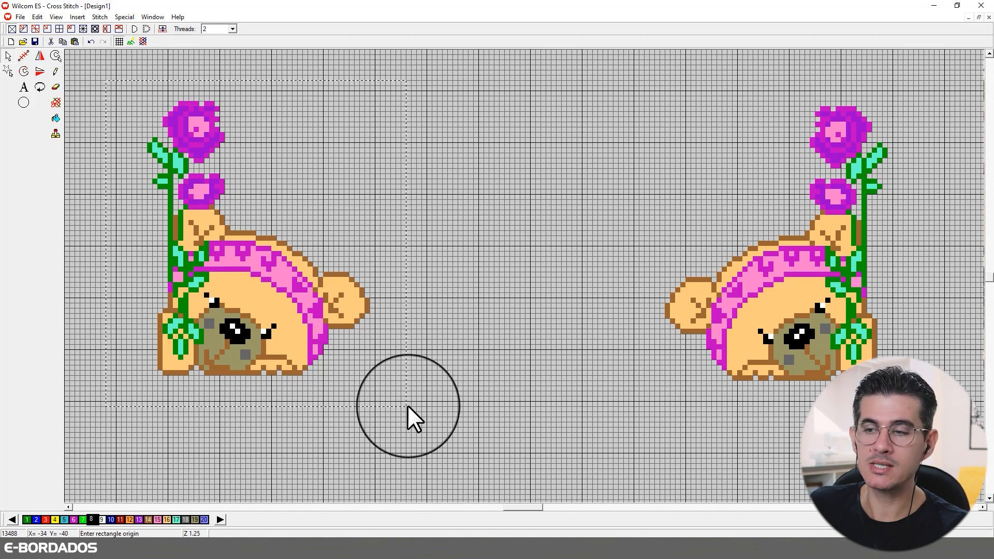
pyautogui.click(450, 356)
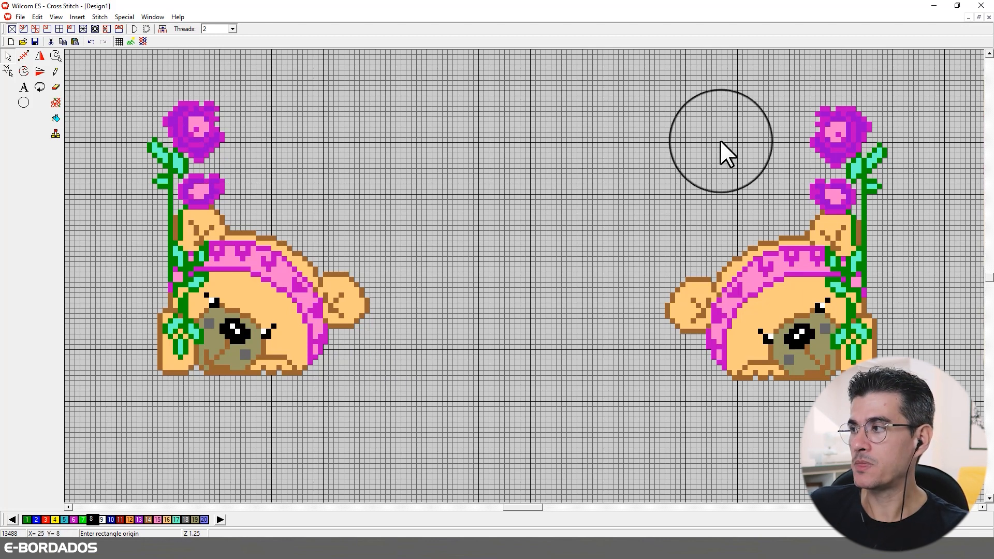
pyautogui.click(909, 383)
pyautogui.press('Delete')
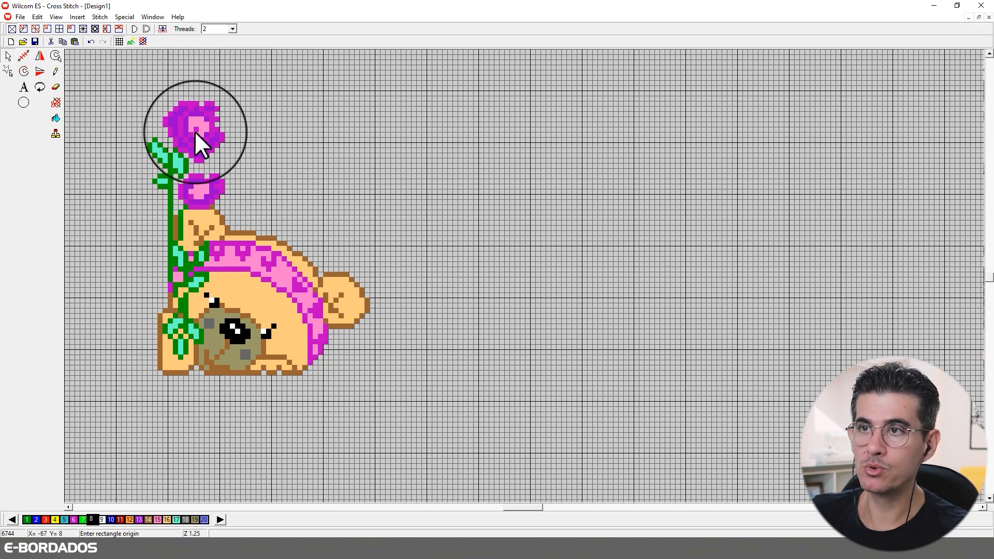
# Save the cross-stitch design in the Downloads folder as ursinha.EMX
pyautogui.click(35, 41)
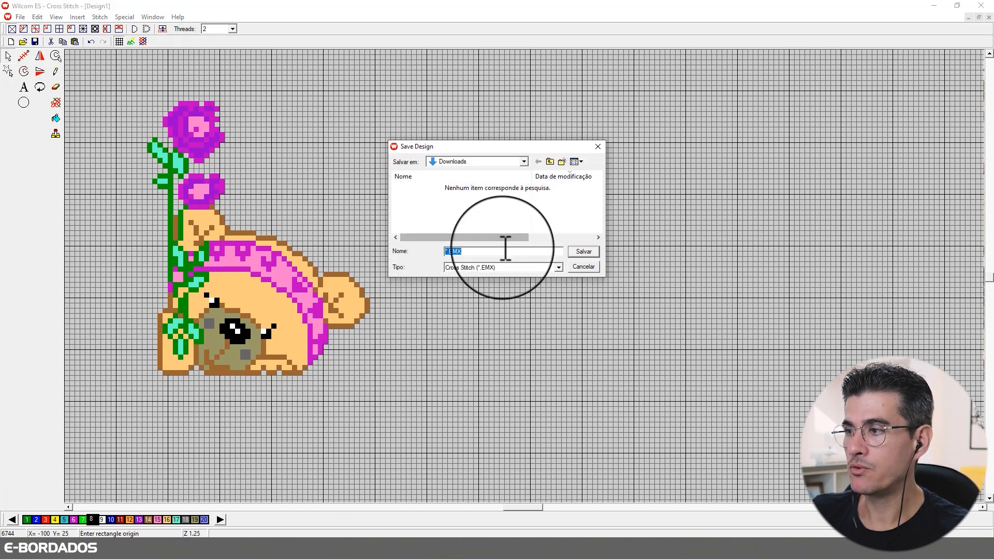
pyautogui.click(469, 251)
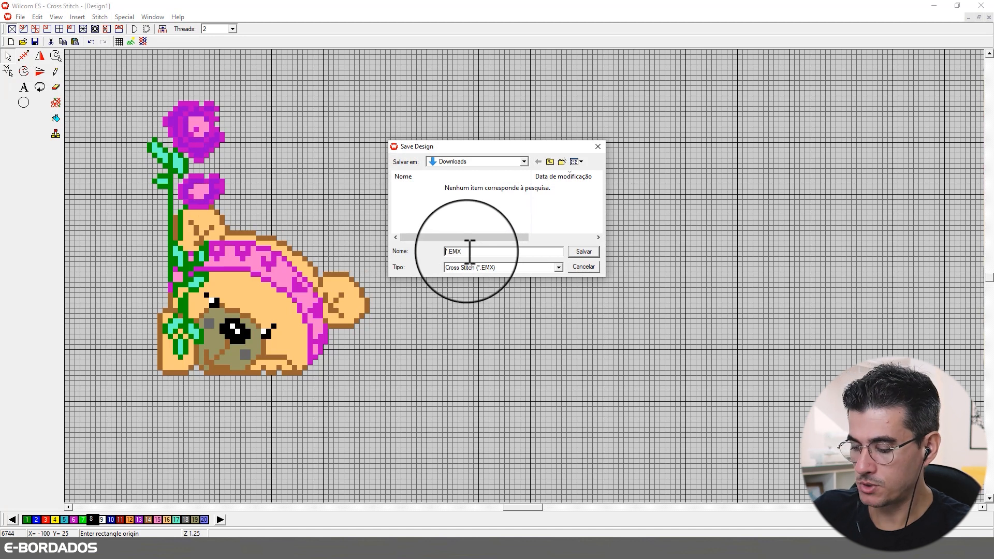
pyautogui.write('ursinha')
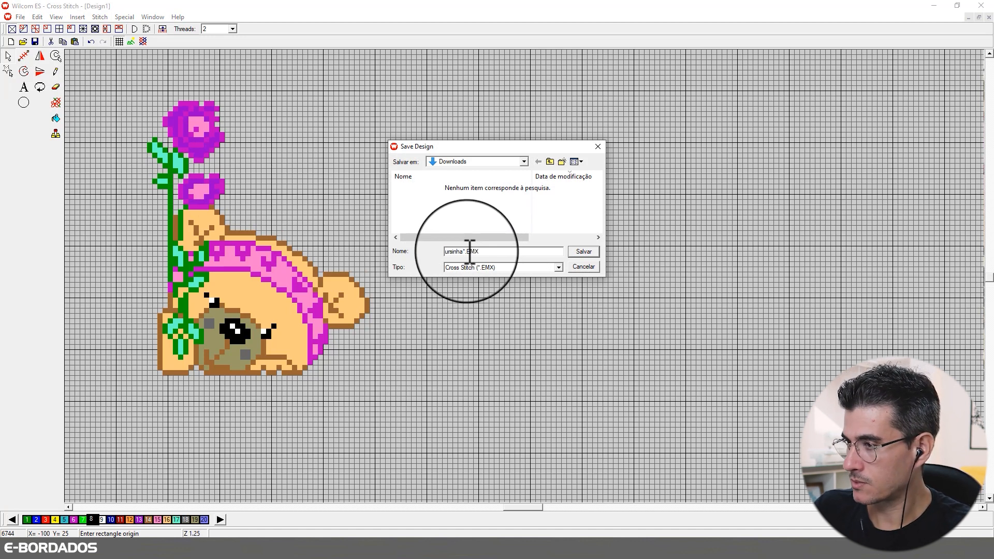
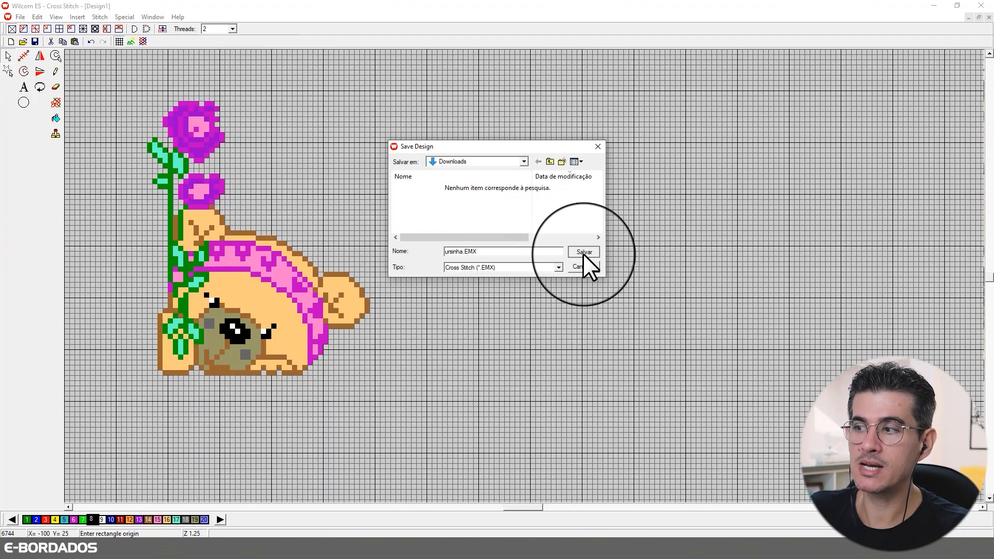
pyautogui.click(583, 254)
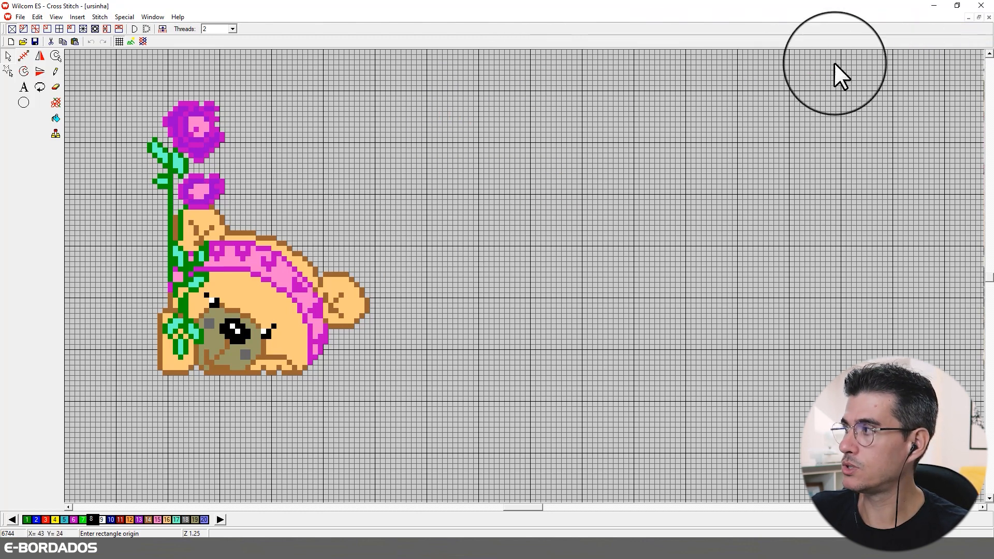
# Return to EmbroideryStudio and import ursinha.EMX from Downloads, using the Wilcom Ponto-cruz (*.EMX) file type
pyautogui.click(982, 5)
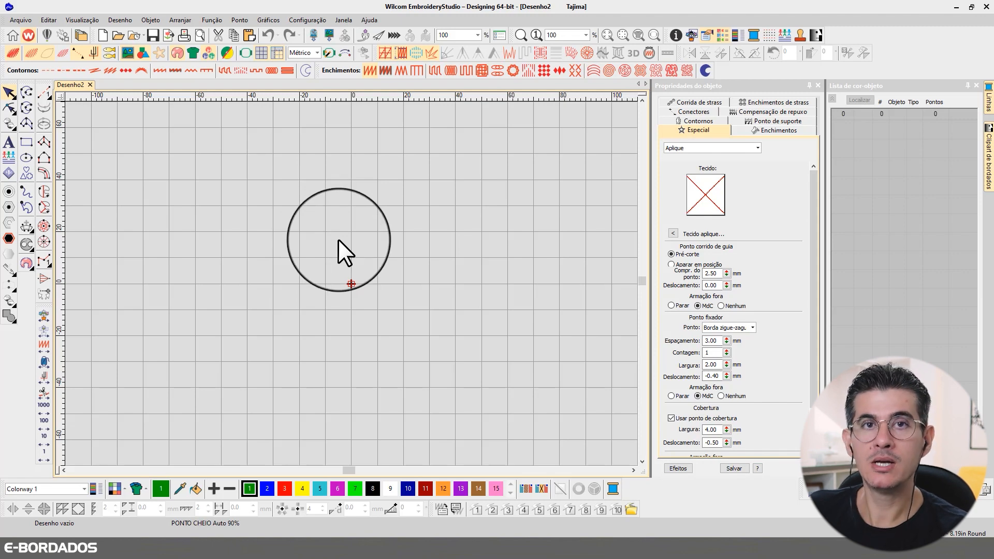
pyautogui.click(312, 35)
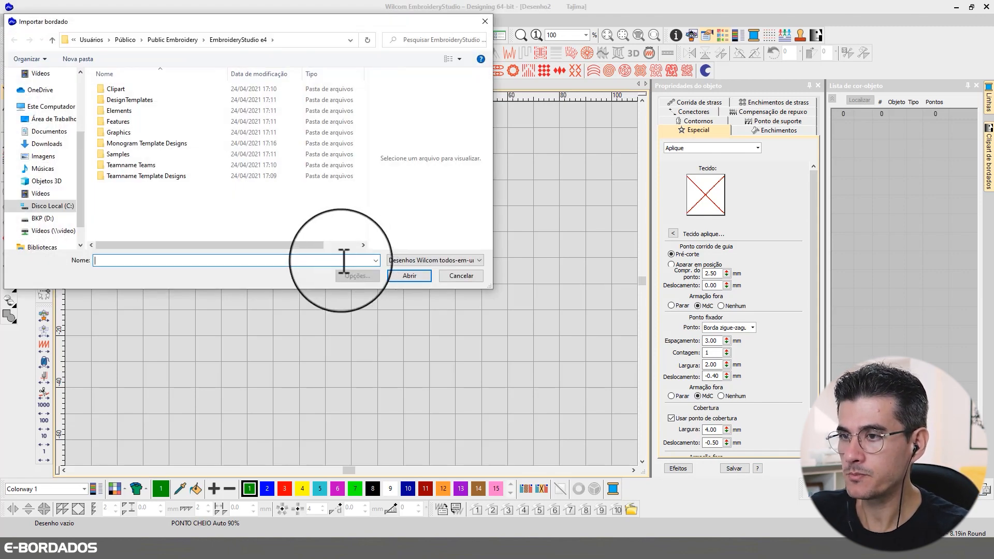
pyautogui.click(55, 147)
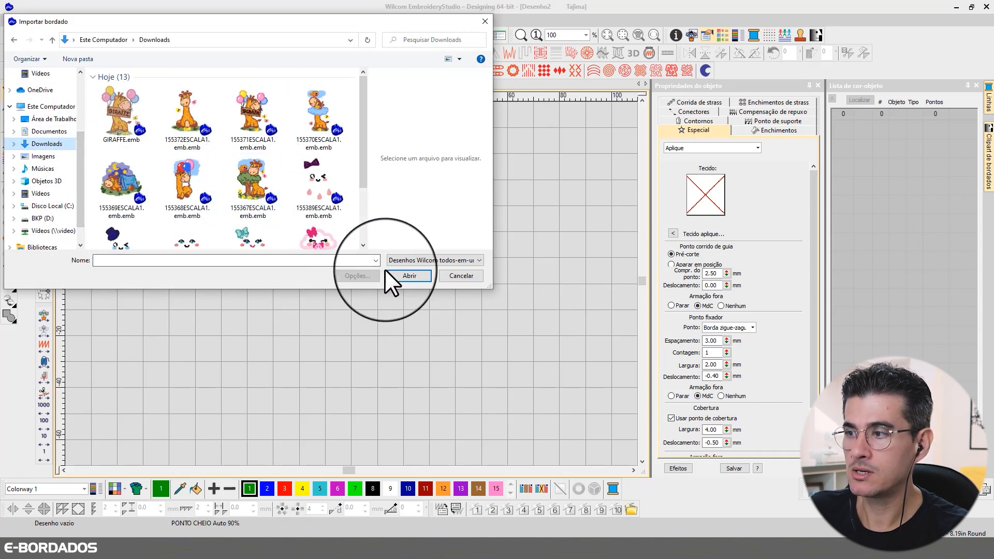
pyautogui.click(415, 260)
pyautogui.moveTo(555, 348); pyautogui.dragTo(554, 397)
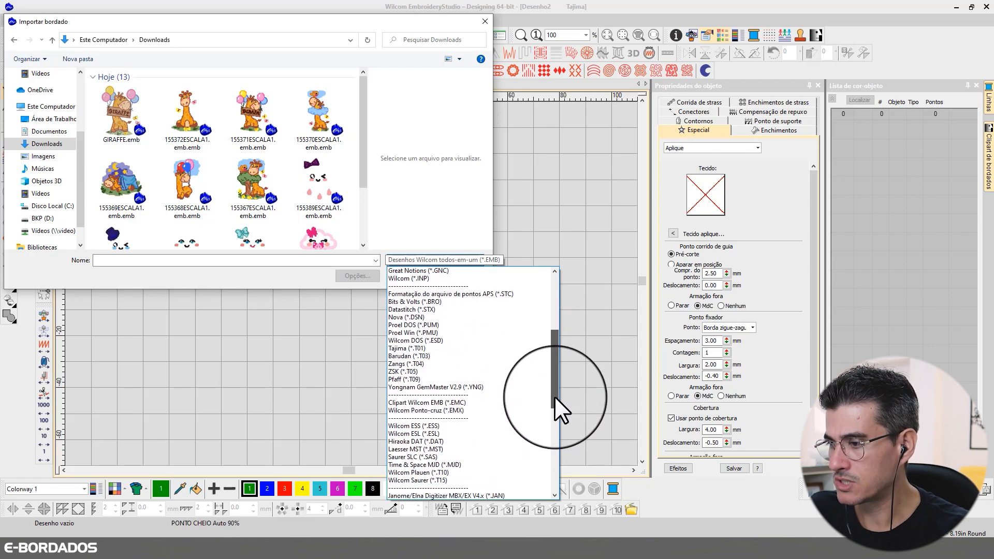
pyautogui.click(459, 411)
pyautogui.click(107, 119)
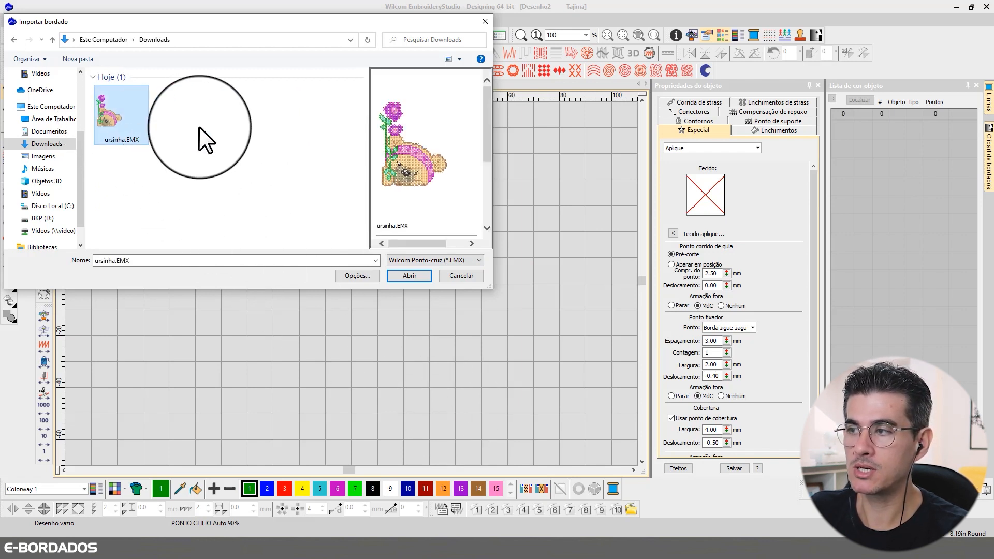
pyautogui.click(409, 276)
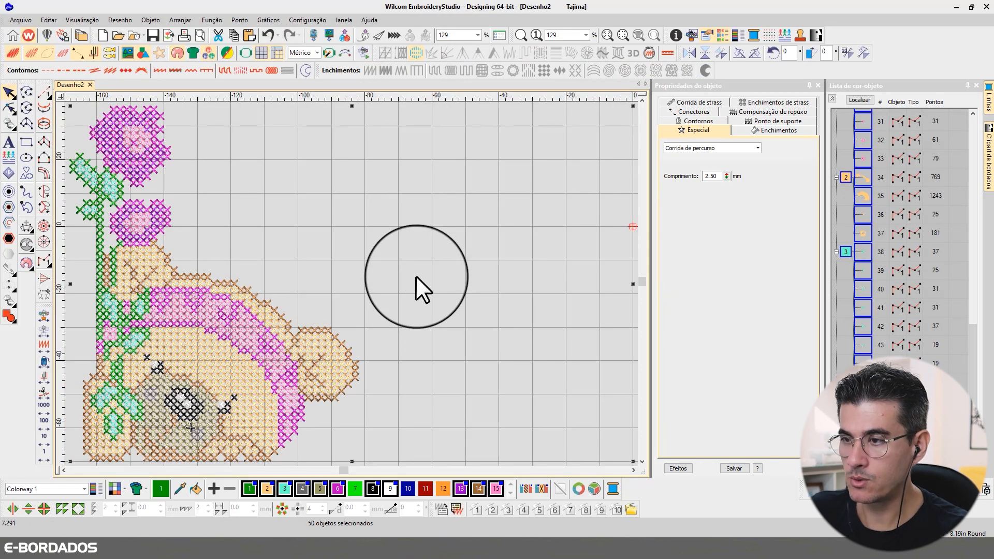
pyautogui.hotkey('shift', 'z')
pyautogui.click(529, 244)
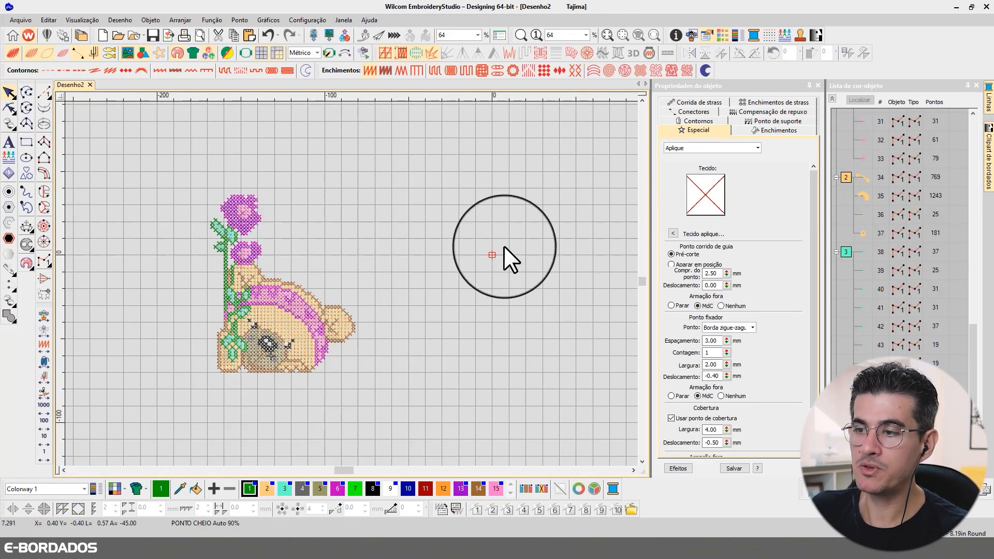
# Collapse the colour-object list into colour blocks and locate the green colour 1 object in the design
pyautogui.click(832, 98)
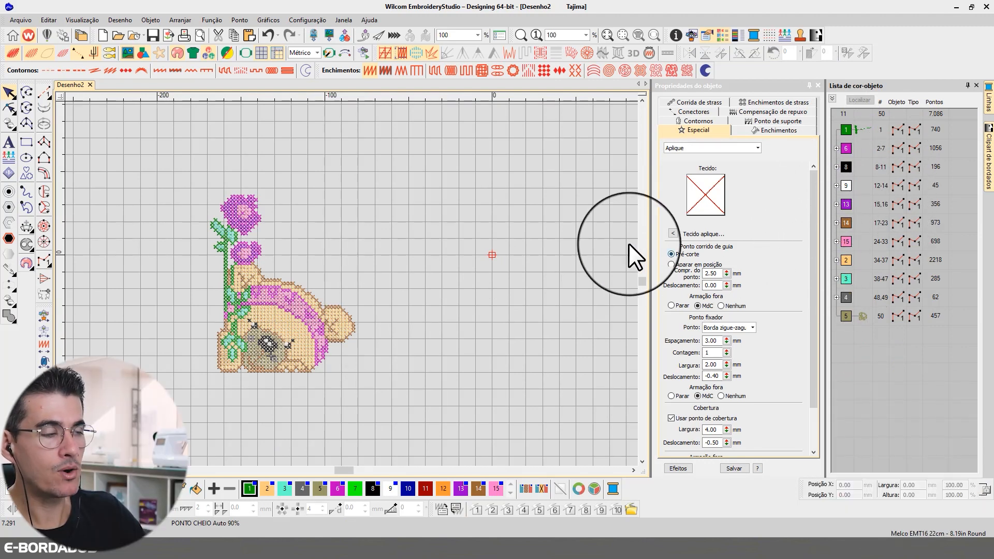
pyautogui.click(862, 129)
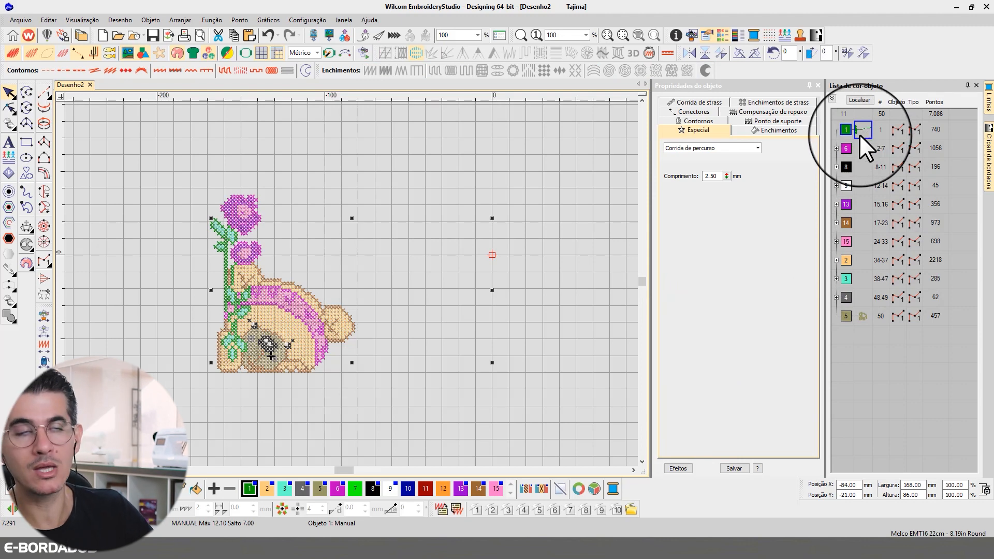
pyautogui.click(859, 99)
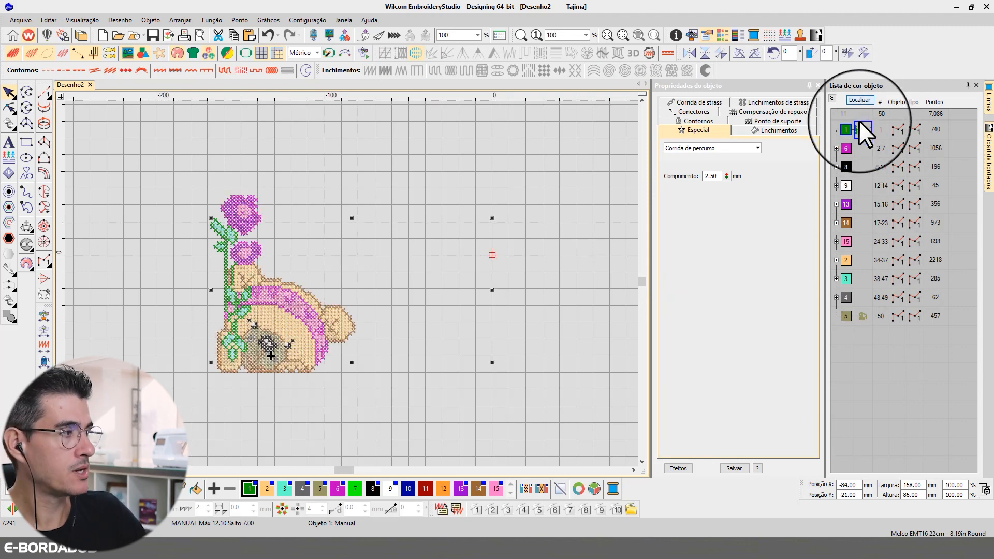
# Move the turquoise colour 3 block to the start of the stitching sequence, ahead of green colour 1
pyautogui.click(849, 282)
pyautogui.click(838, 279)
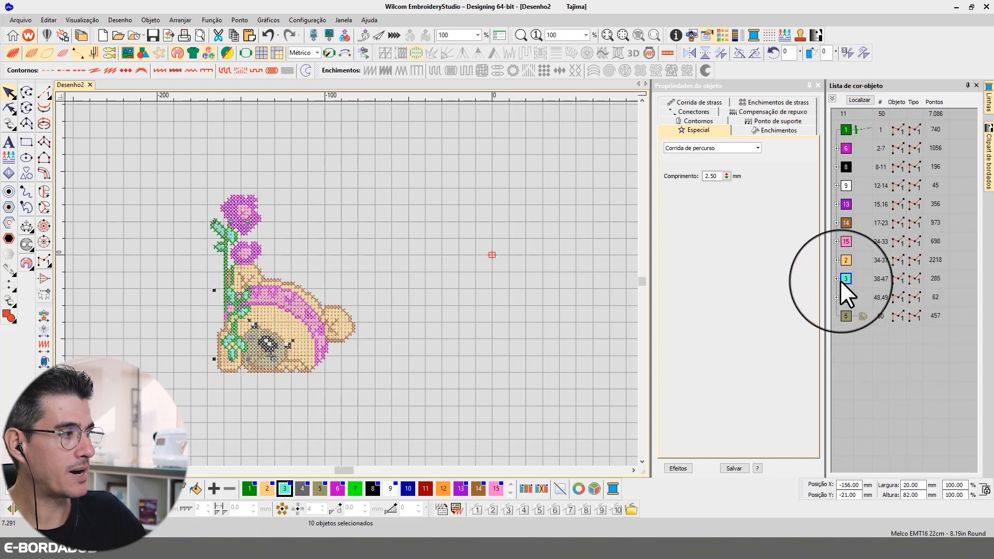
pyautogui.moveTo(843, 278); pyautogui.dragTo(841, 116)
pyautogui.click(832, 98)
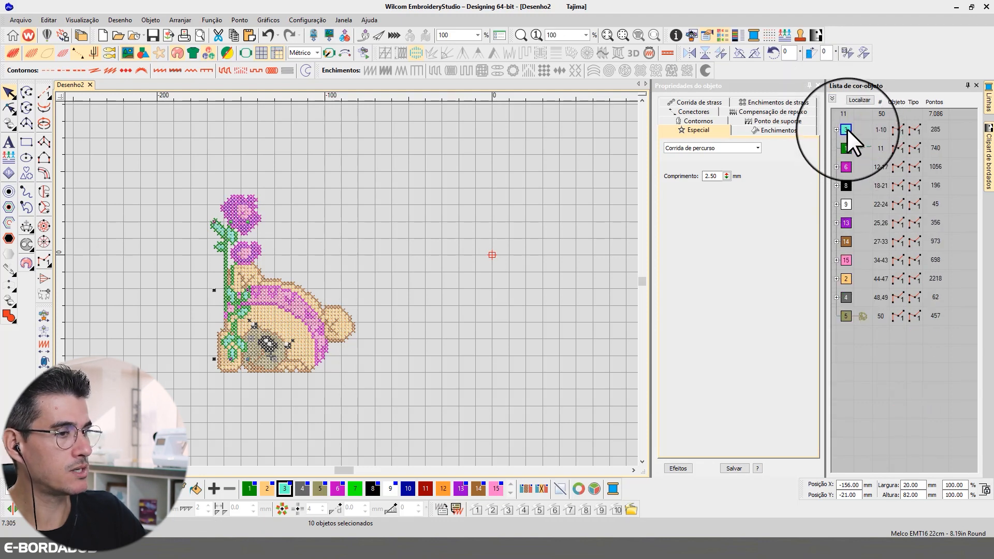
# Examine which parts of the design the turquoise colour 3, green colour 1 and magenta colour 6 blocks cover
pyautogui.click(847, 129)
pyautogui.click(839, 128)
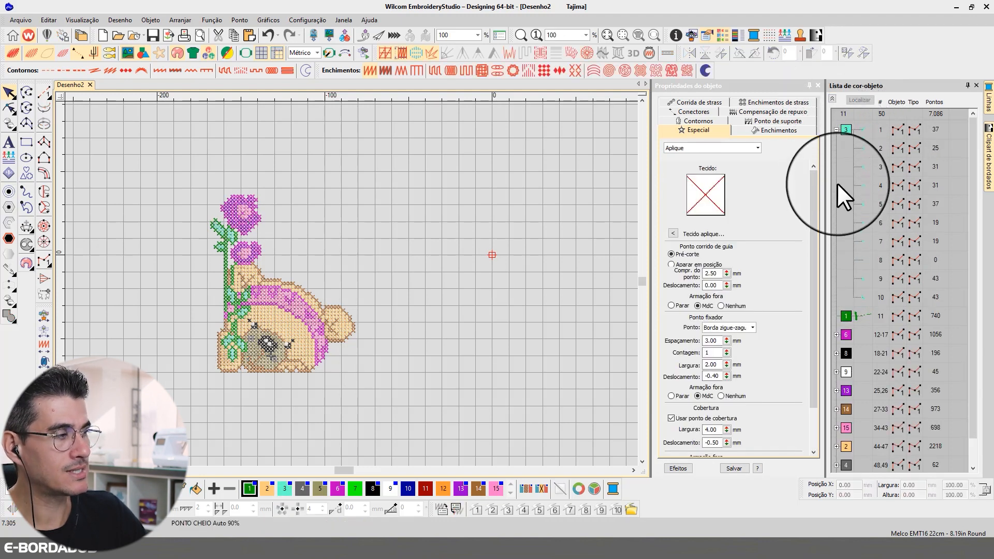
pyautogui.click(846, 129)
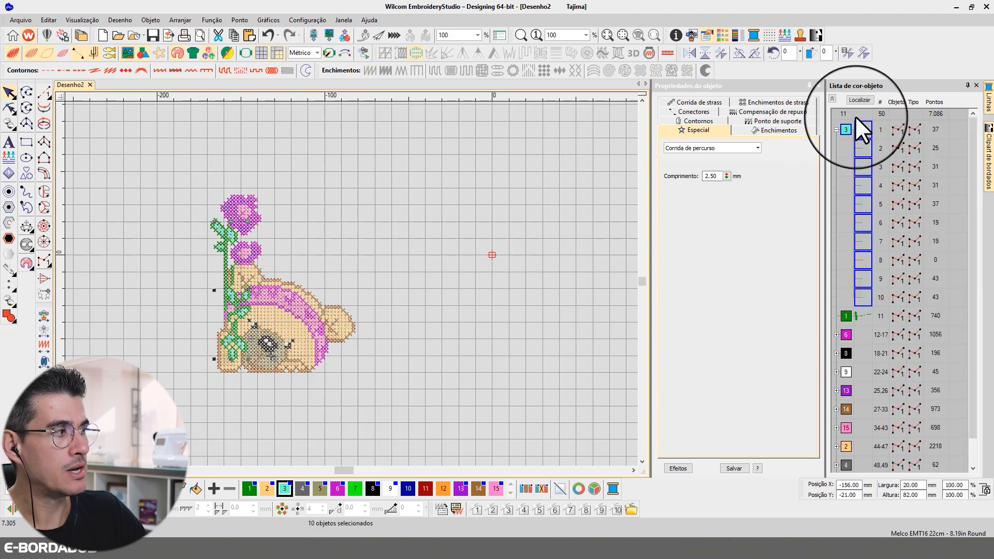
pyautogui.click(847, 315)
pyautogui.click(858, 100)
pyautogui.click(858, 99)
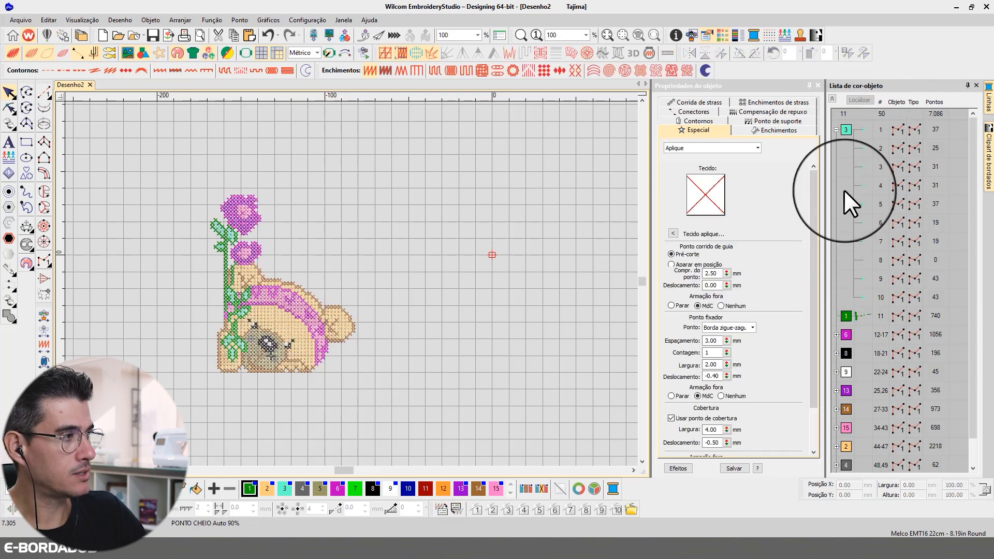
pyautogui.click(837, 130)
pyautogui.click(850, 164)
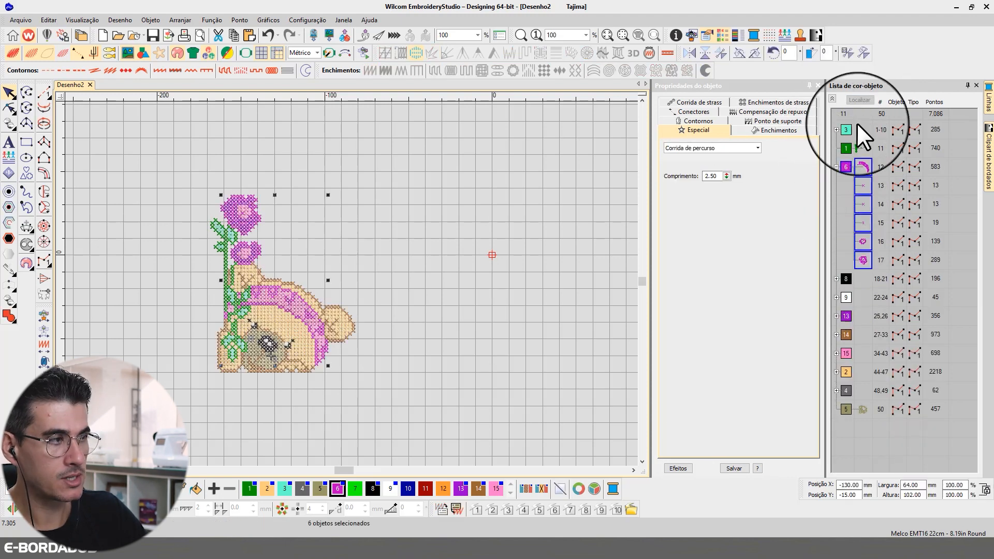
pyautogui.click(859, 99)
pyautogui.click(860, 99)
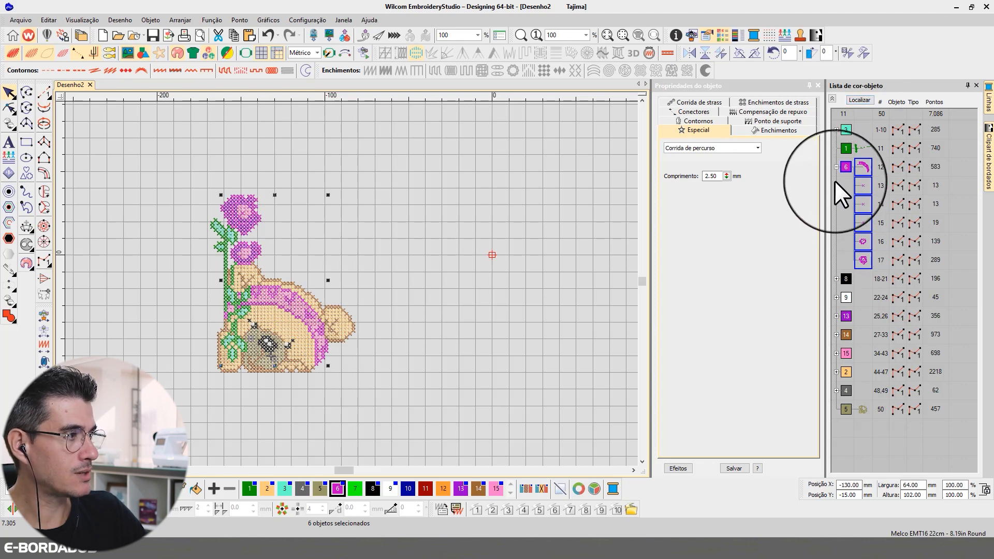
pyautogui.click(837, 167)
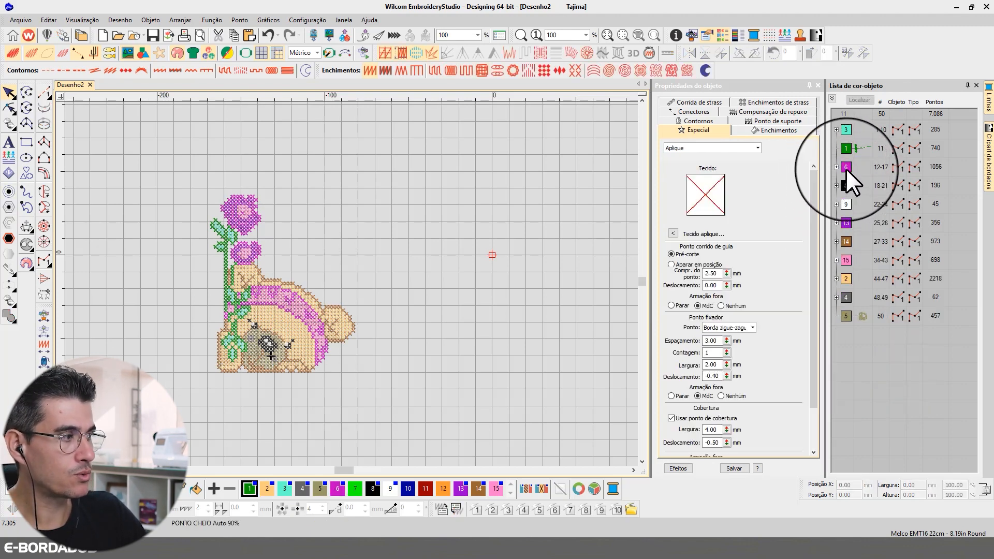
# Move the pink colour 15 block directly after green colour 1, and place the beige colour 2 block ahead of it
pyautogui.click(846, 260)
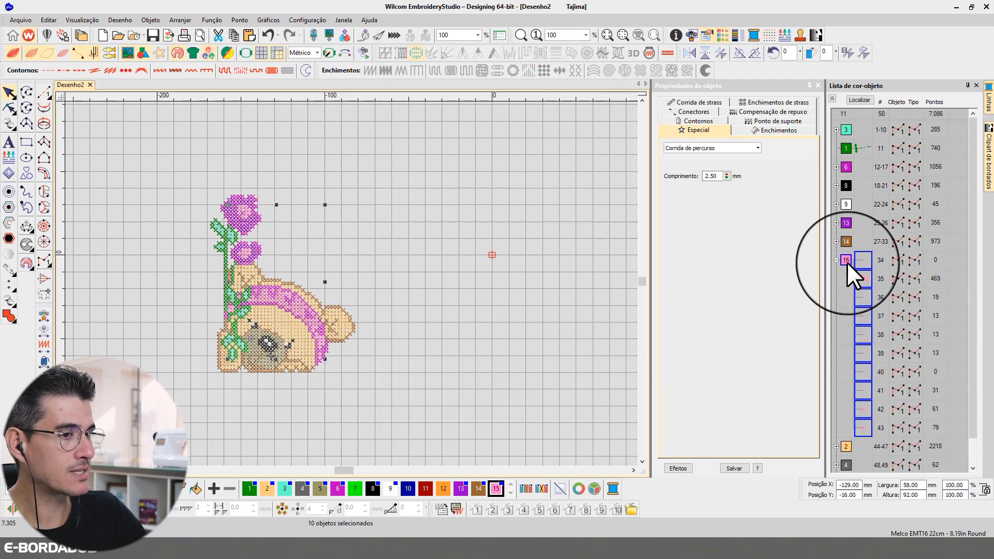
pyautogui.moveTo(848, 260); pyautogui.dragTo(834, 167)
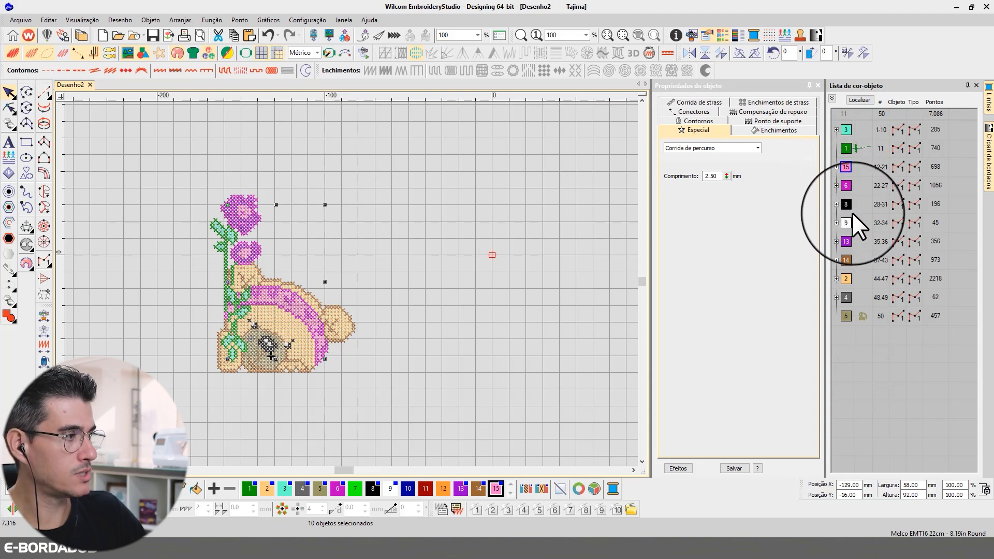
pyautogui.click(874, 280)
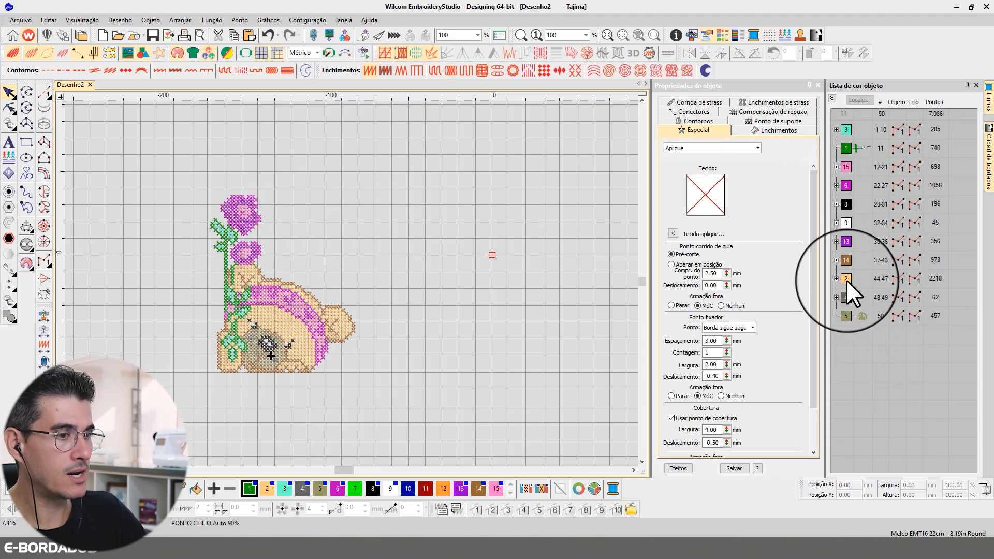
pyautogui.moveTo(848, 279); pyautogui.dragTo(847, 163)
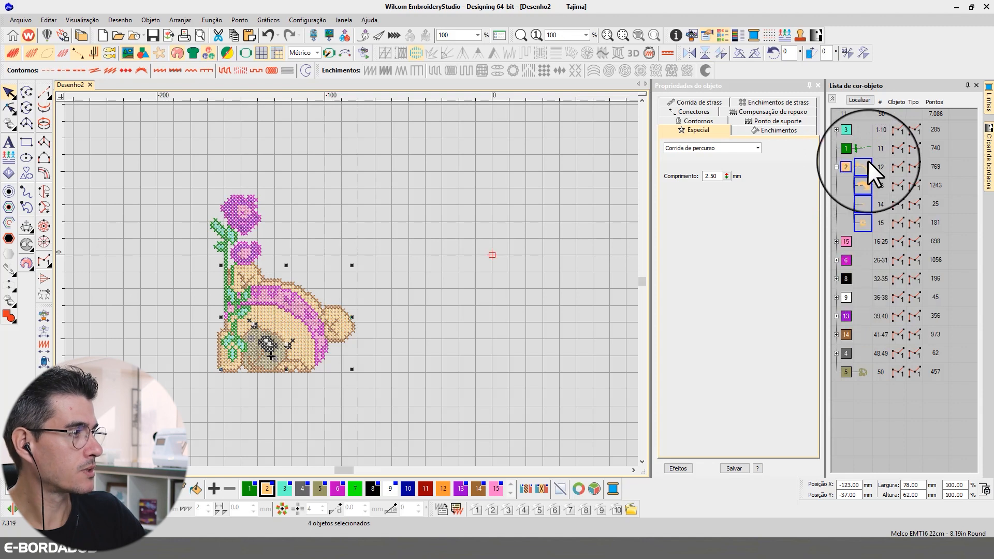
# Review the start of the stitching sequence by isolating the turquoise 3, green 1 and beige 2 blocks in the design
pyautogui.click(846, 129)
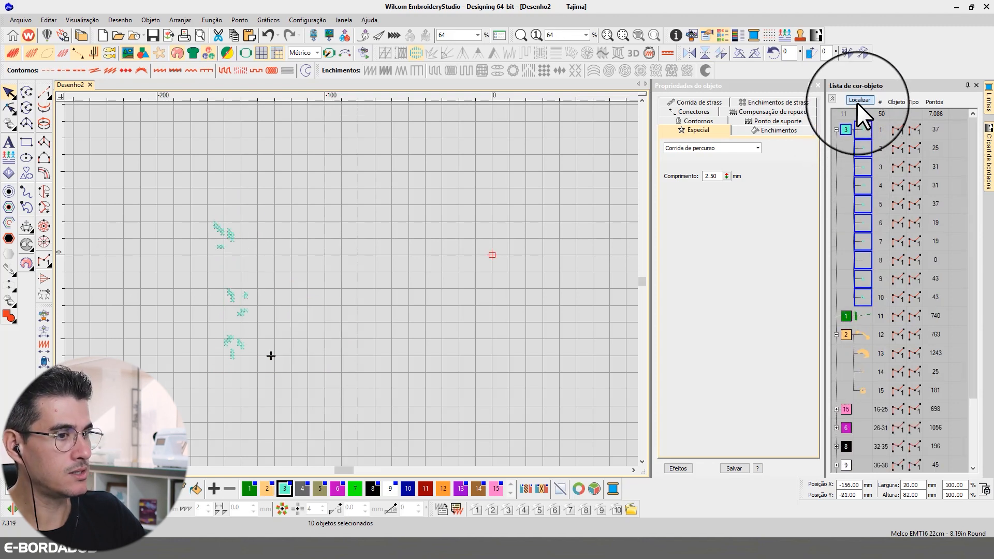
pyautogui.click(845, 313)
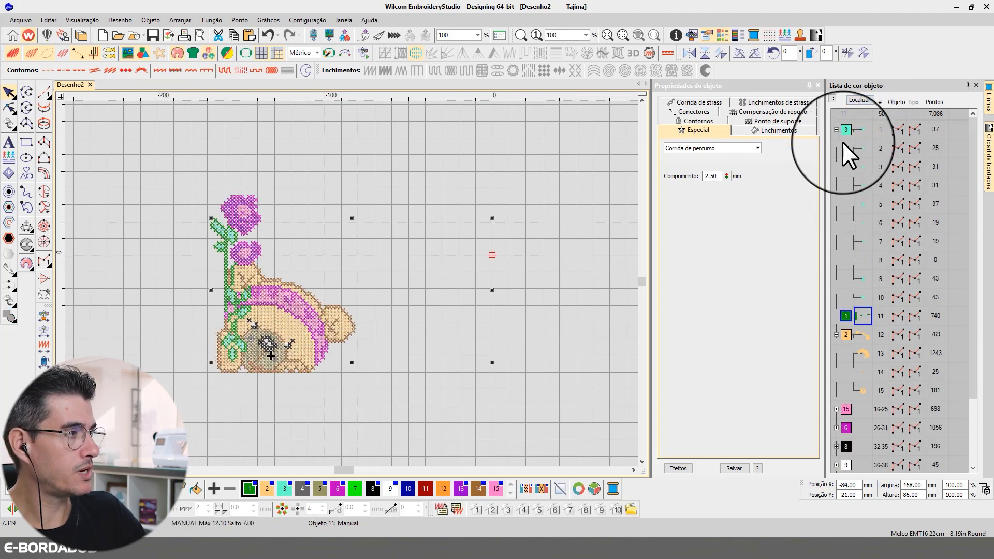
pyautogui.click(832, 99)
pyautogui.click(850, 170)
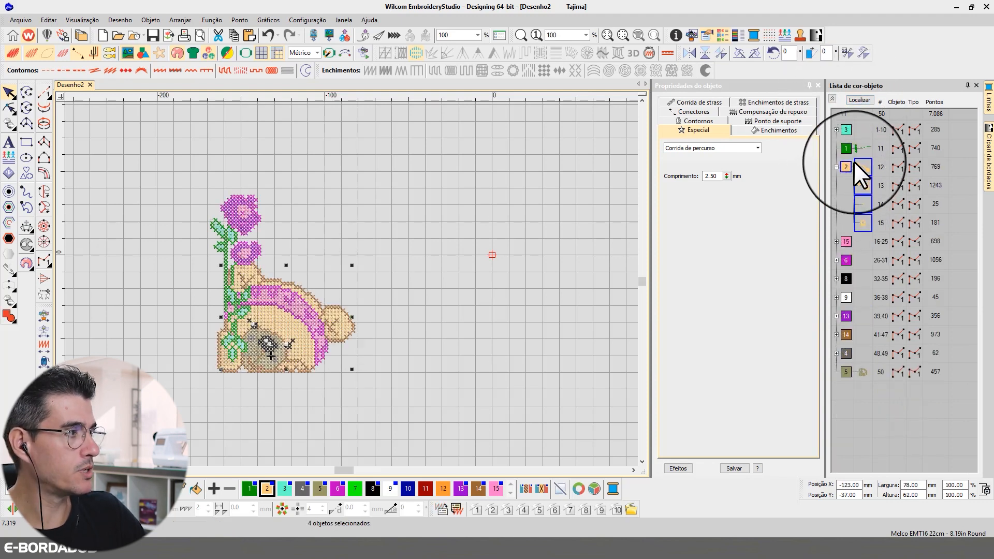
pyautogui.click(862, 98)
pyautogui.click(863, 98)
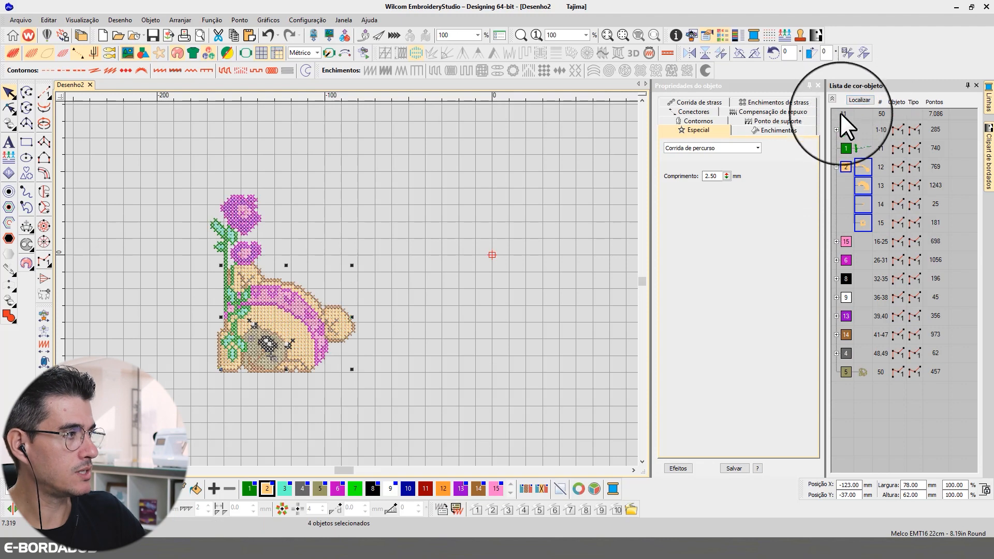
pyautogui.click(832, 98)
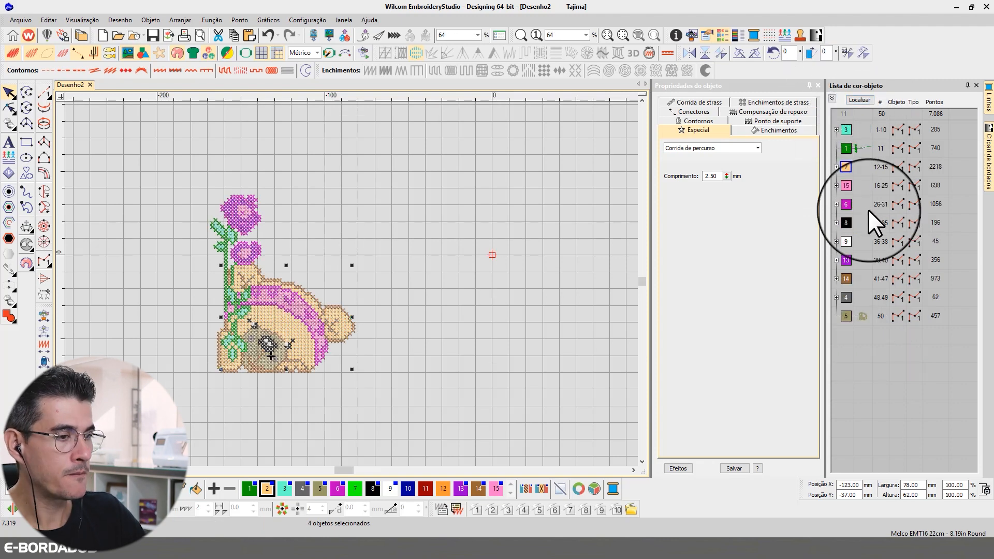
# Locate the olive colour 5 object in the design and move it directly after beige colour 2 in the sequence
pyautogui.click(856, 318)
pyautogui.click(855, 99)
pyautogui.click(855, 99)
pyautogui.moveTo(862, 318); pyautogui.dragTo(848, 178)
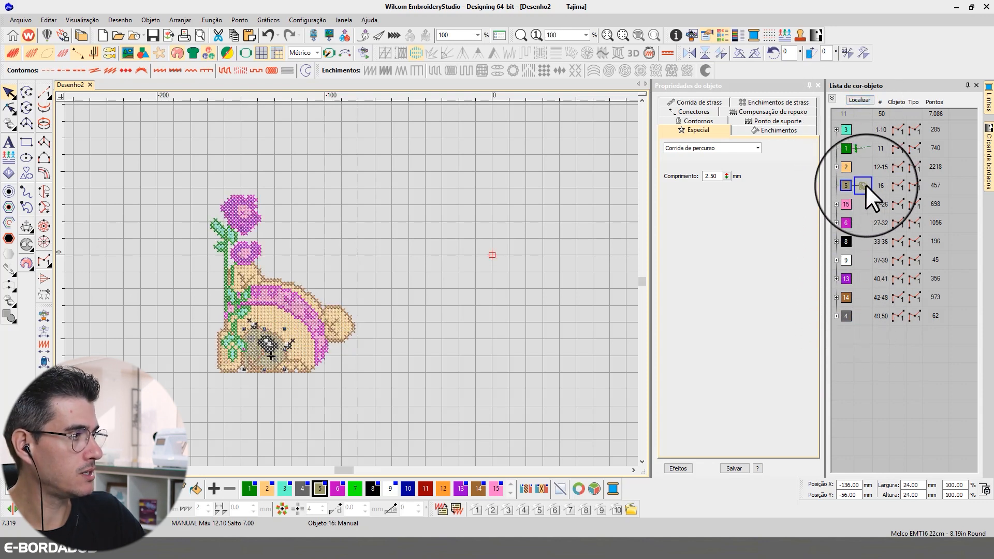
# Locate the purple colour 13 block in the design and move it between pink colour 15 and magenta colour 6
pyautogui.click(846, 205)
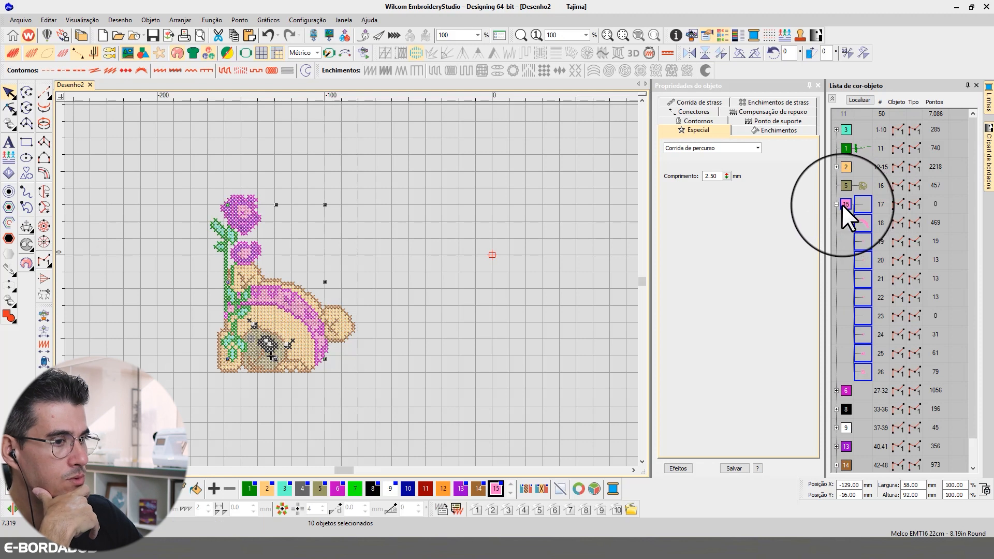
pyautogui.click(836, 204)
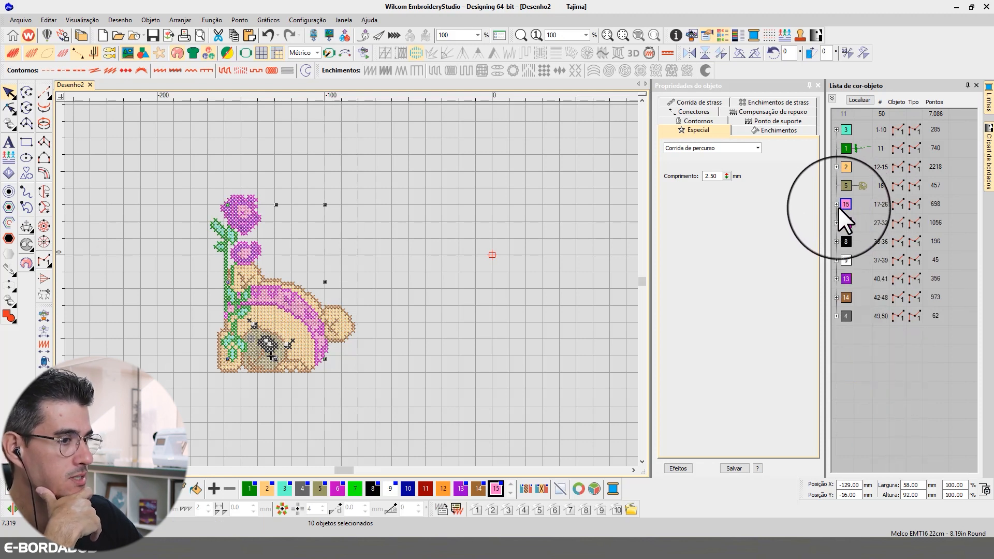
pyautogui.click(846, 278)
pyautogui.click(852, 101)
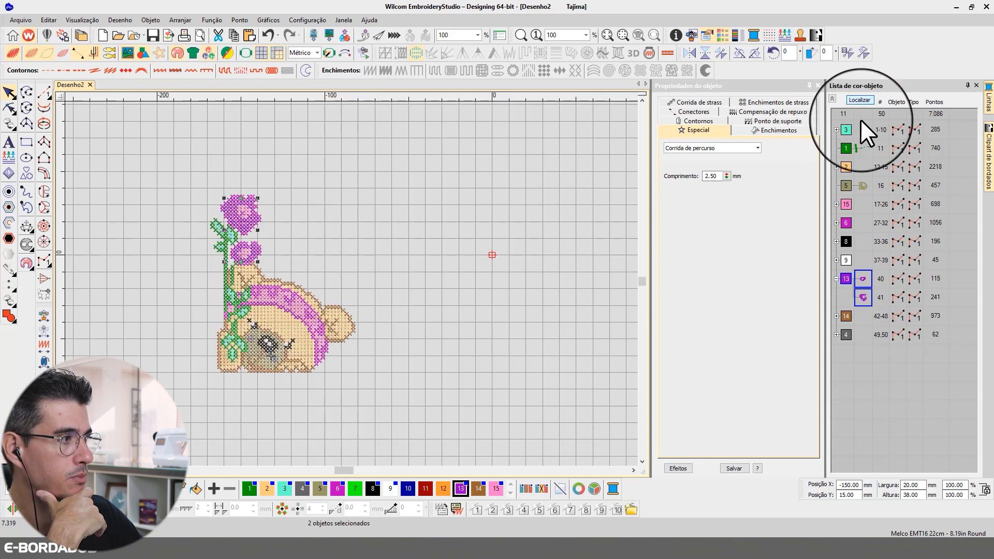
pyautogui.moveTo(837, 281); pyautogui.dragTo(848, 217)
# Check the order of the pink 15, purple 13 and magenta 6 blocks, isolating magenta 6 in the design
pyautogui.click(847, 204)
pyautogui.click(836, 205)
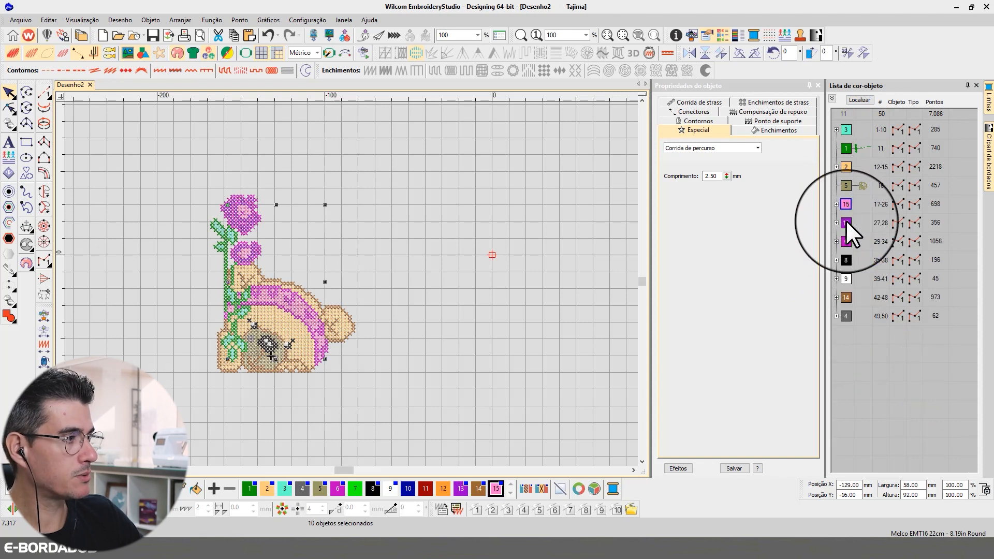
pyautogui.click(847, 220)
pyautogui.click(837, 260)
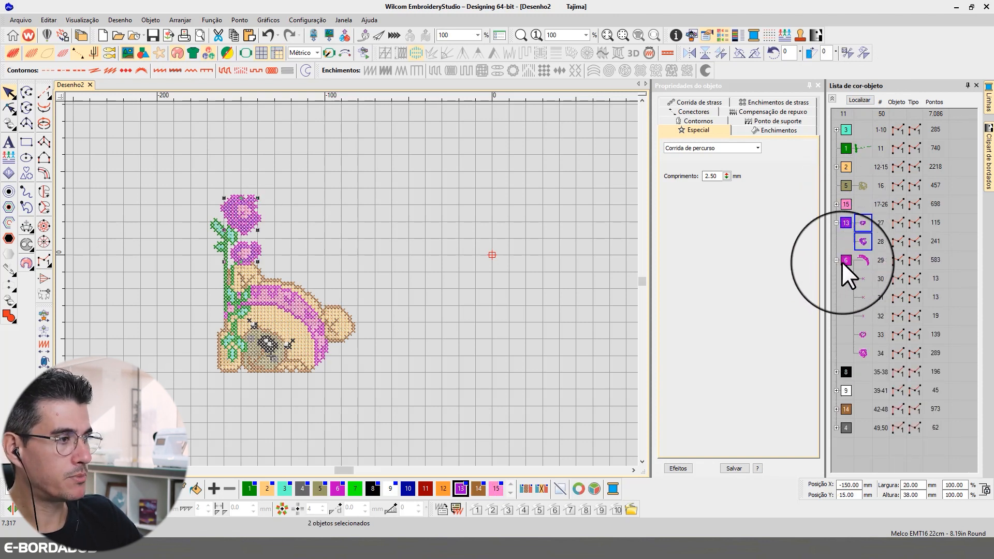
pyautogui.click(845, 260)
pyautogui.click(858, 100)
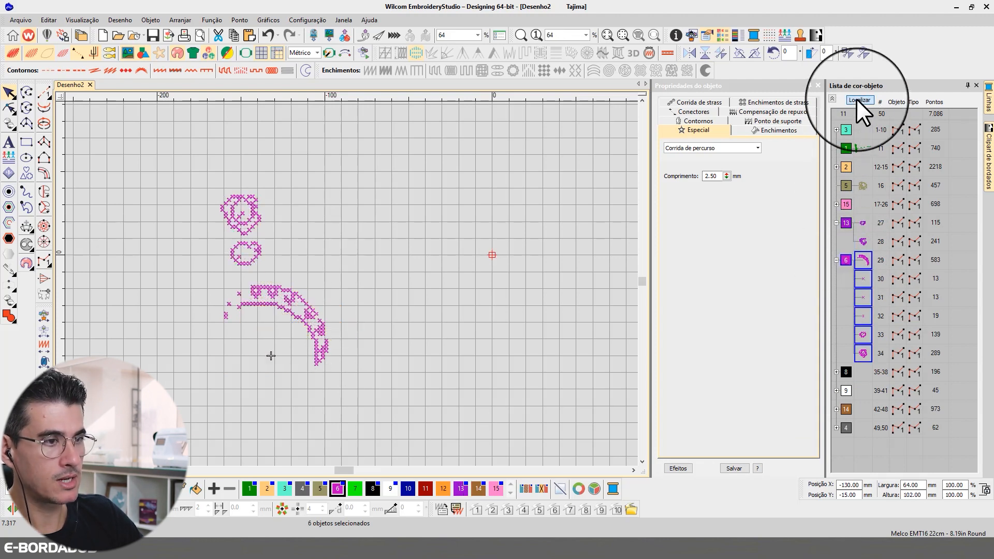
pyautogui.click(858, 100)
pyautogui.click(833, 99)
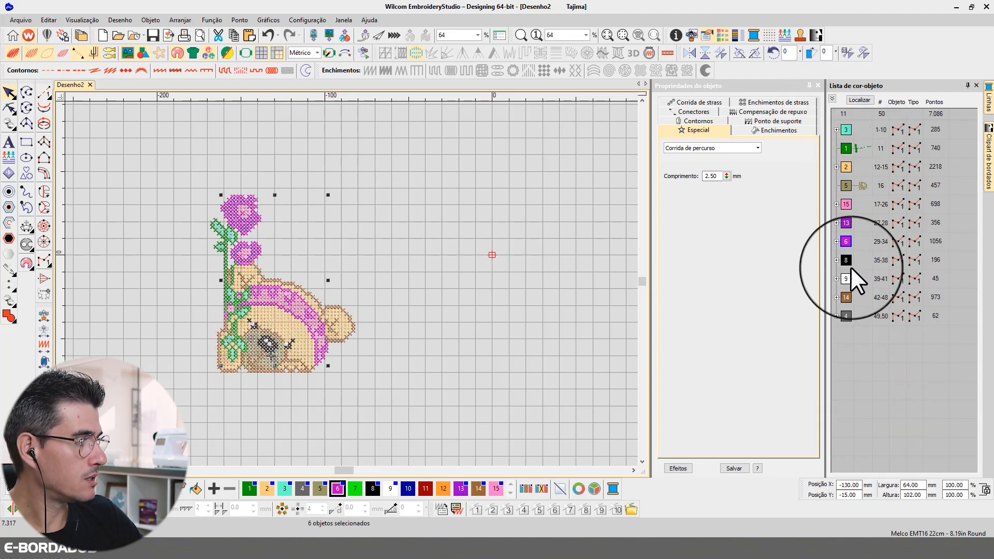
# Move the black colour 8 and white colour 9 blocks together to the end of the stitching sequence
pyautogui.click(847, 261)
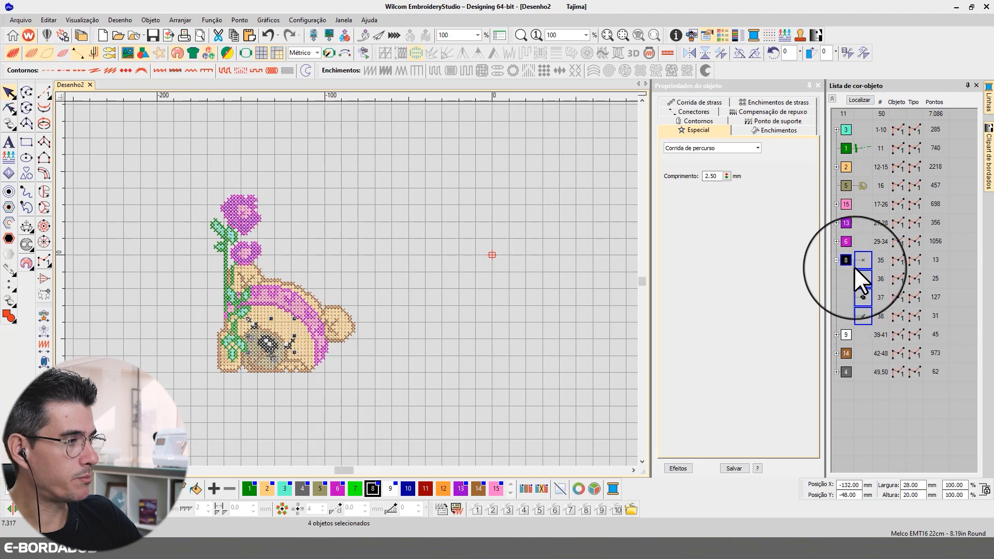
pyautogui.click(846, 334)
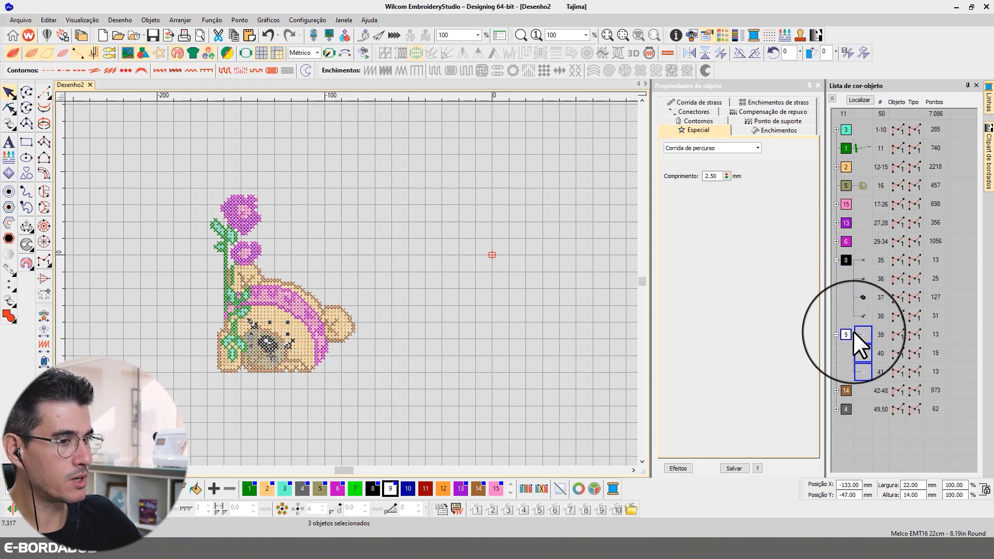
pyautogui.click(836, 261)
pyautogui.click(835, 281)
pyautogui.click(844, 280)
pyautogui.click(836, 279)
pyautogui.click(848, 278)
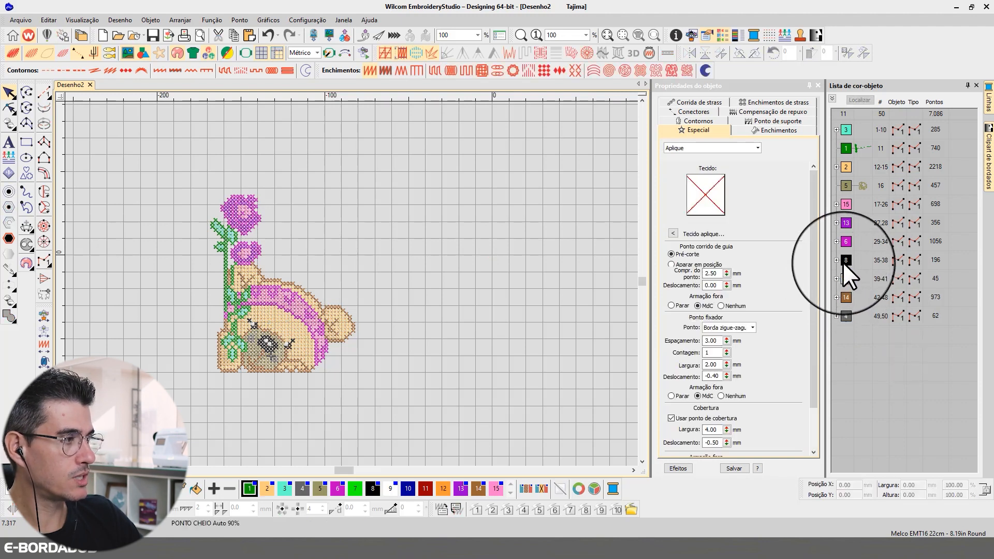
pyautogui.click(845, 262)
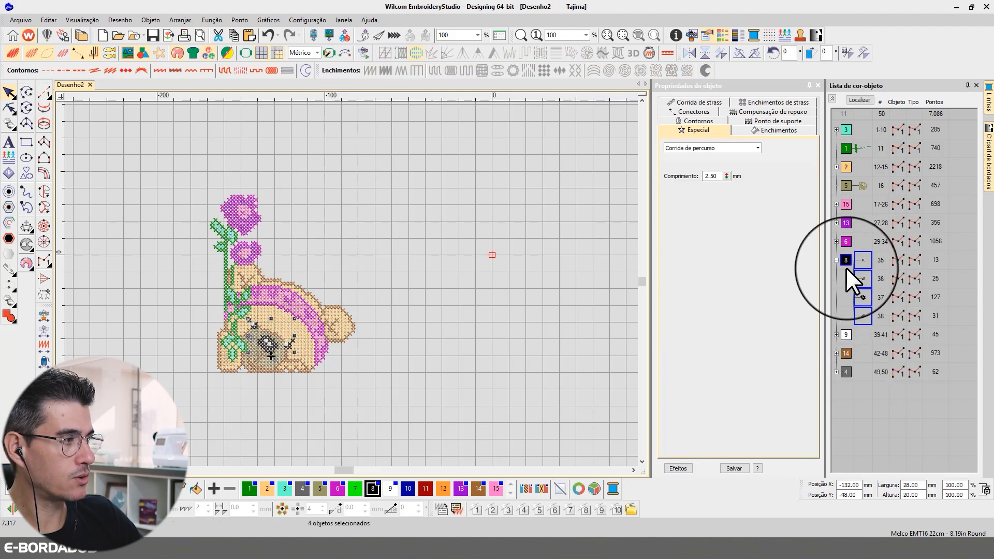
pyautogui.keyDown('ctrl'); pyautogui.click(851, 335); pyautogui.keyUp('ctrl')
pyautogui.moveTo(847, 259); pyautogui.dragTo(847, 429)
pyautogui.click(836, 297)
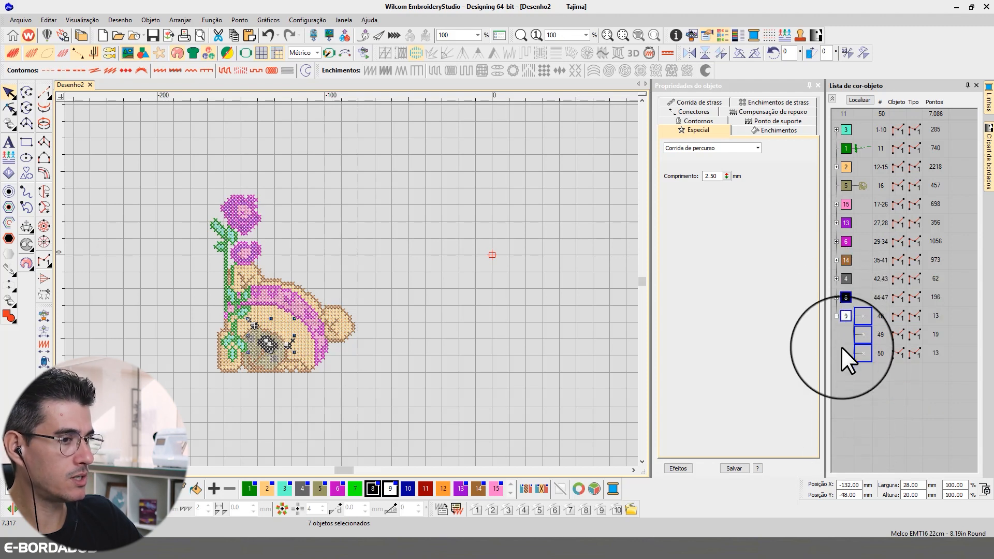
pyautogui.click(836, 316)
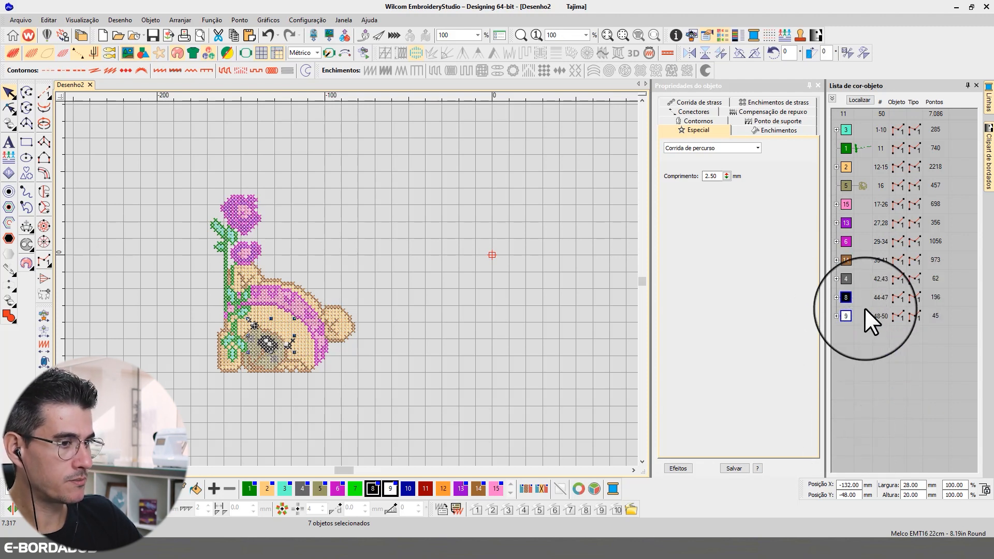
# Examine the grey colour 4 block in the reordered sequence and clear the selection
pyautogui.press('Escape')
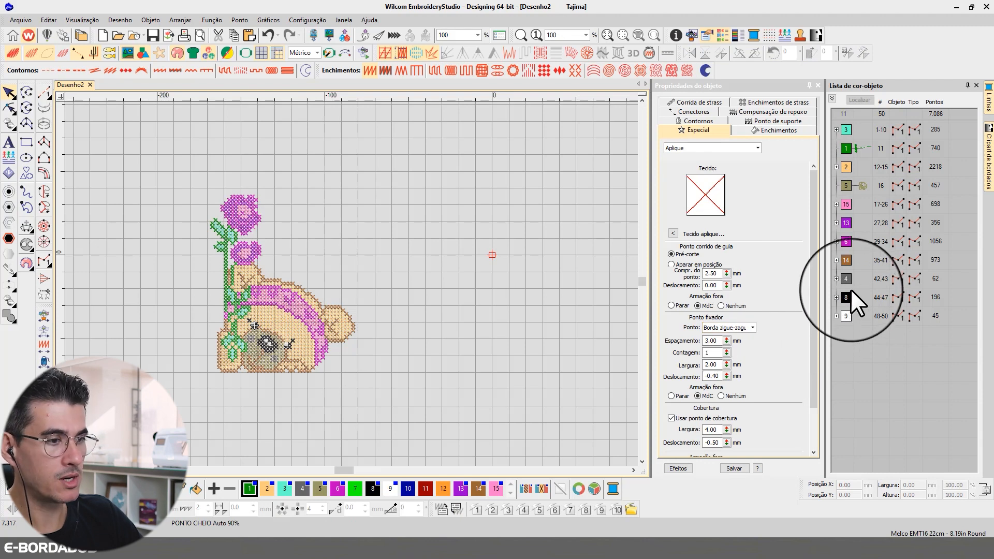
pyautogui.click(868, 100)
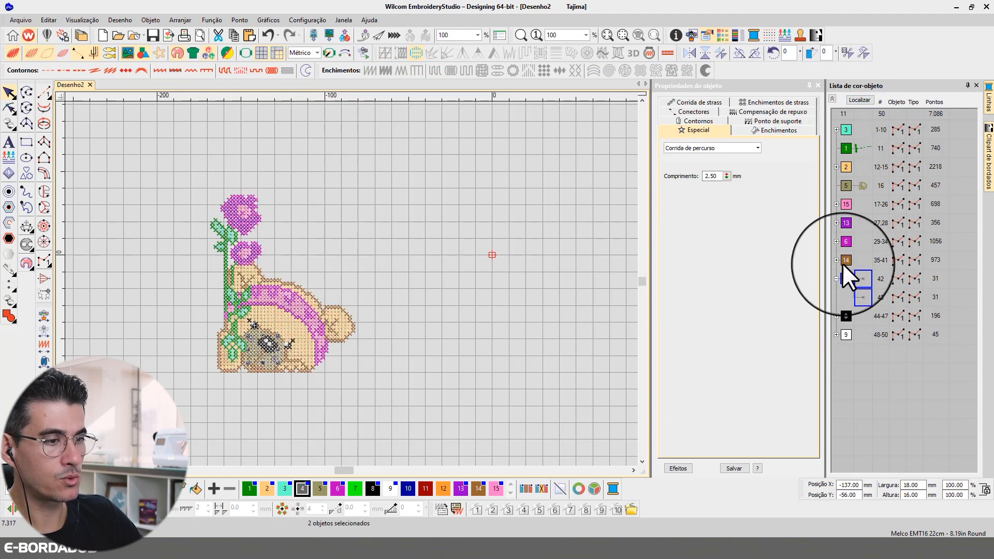
pyautogui.click(836, 279)
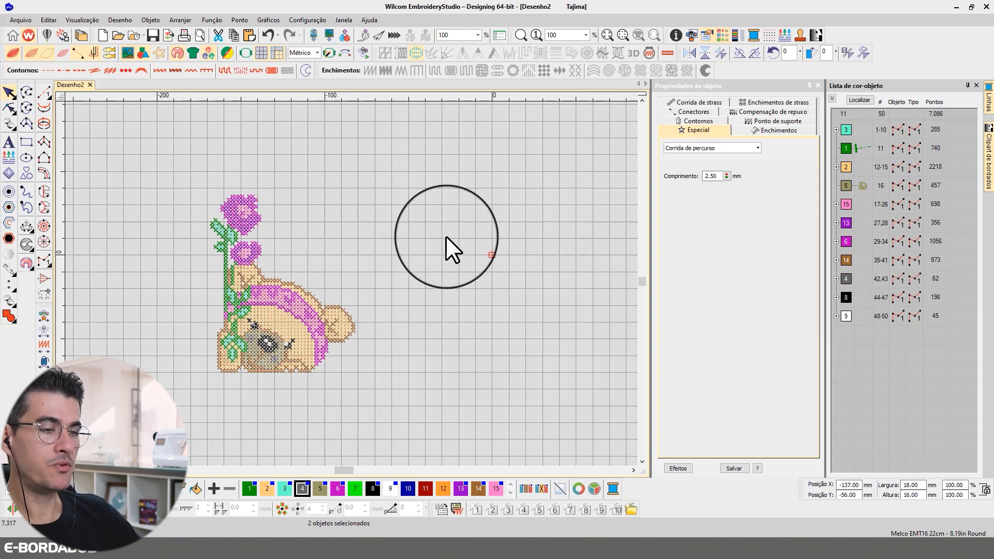
pyautogui.click(446, 236)
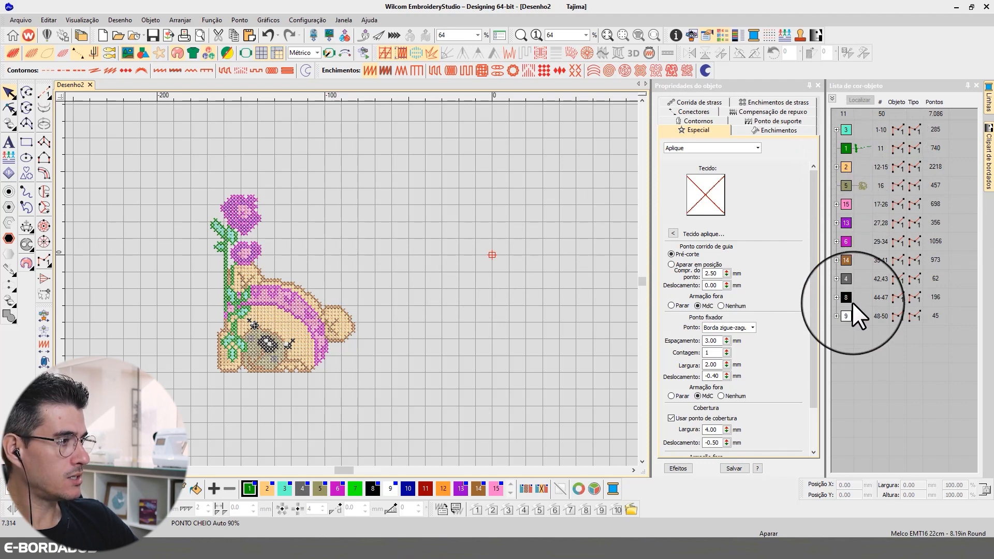
pyautogui.click(249, 207)
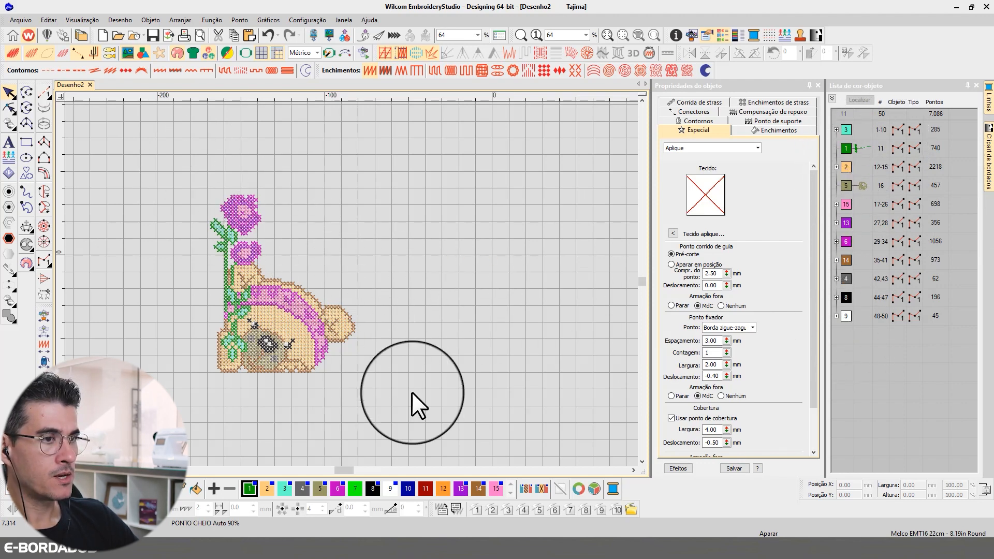
pyautogui.click(425, 418)
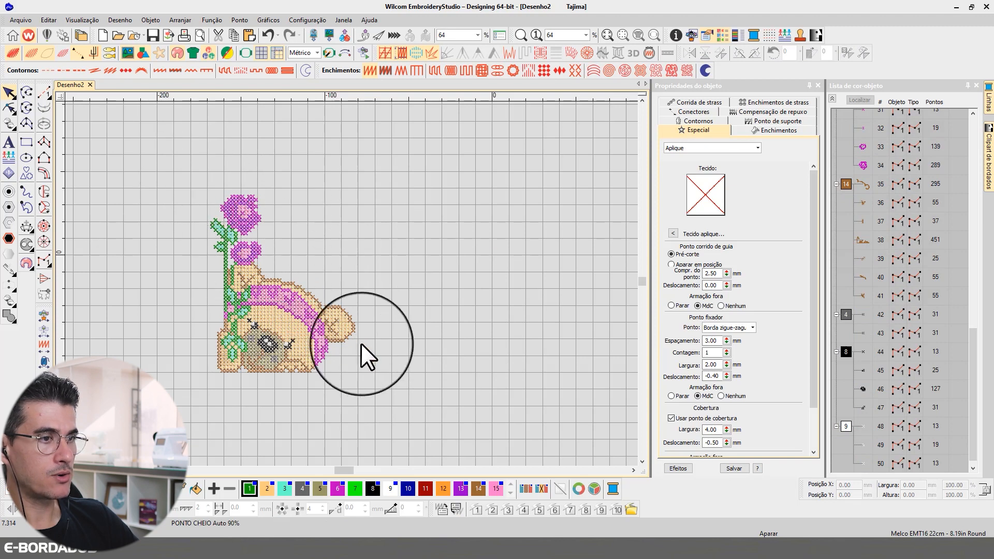
# Try scaling the marquee-selected bear design to a height of 150 mm, and undo the resize
pyautogui.hotkey('ctrl', 'a')
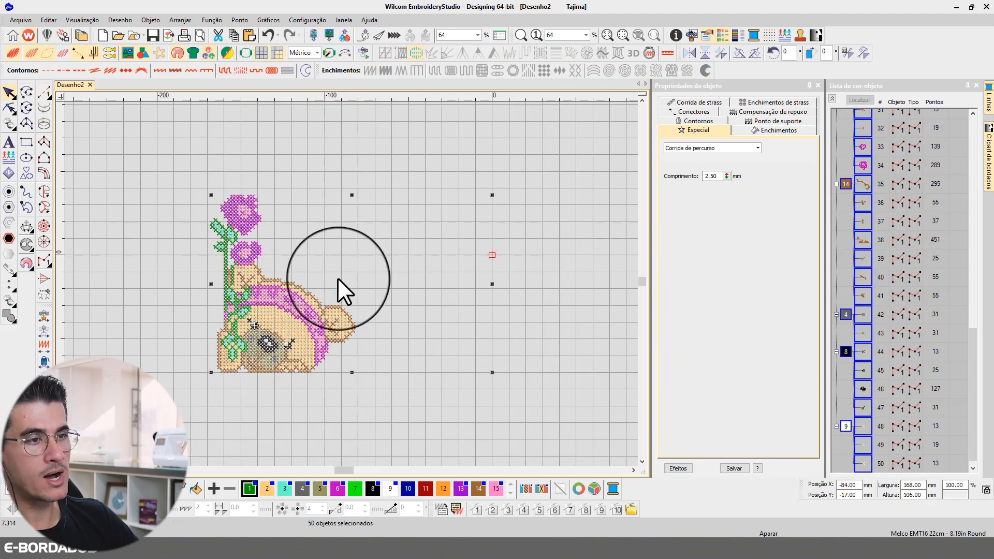
pyautogui.moveTo(182, 159); pyautogui.dragTo(386, 405)
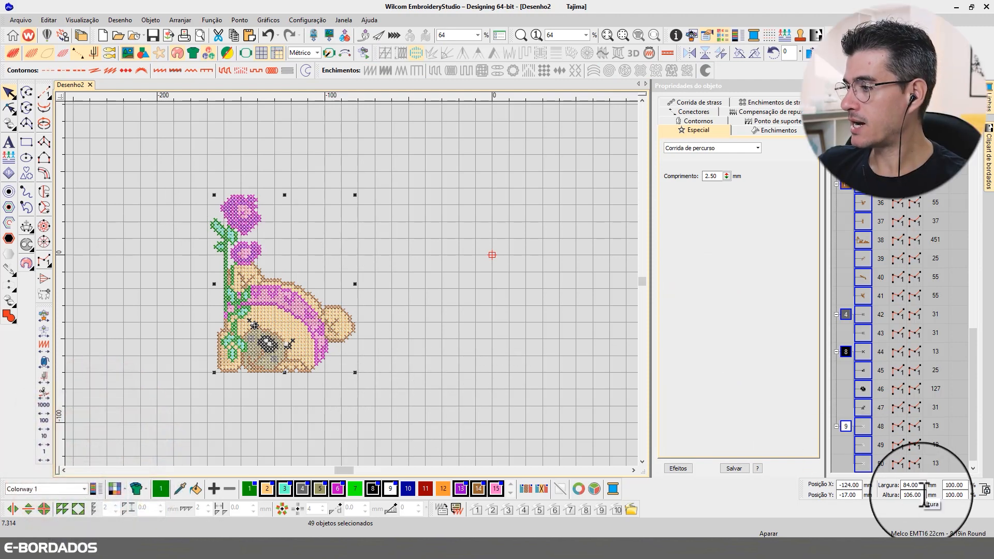
pyautogui.moveTo(915, 495); pyautogui.dragTo(882, 494)
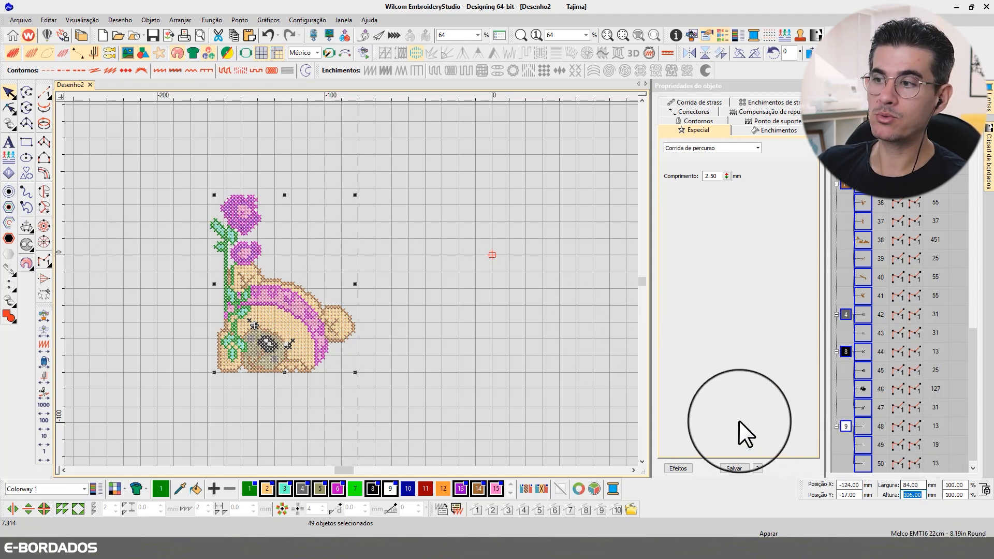
pyautogui.click(916, 495)
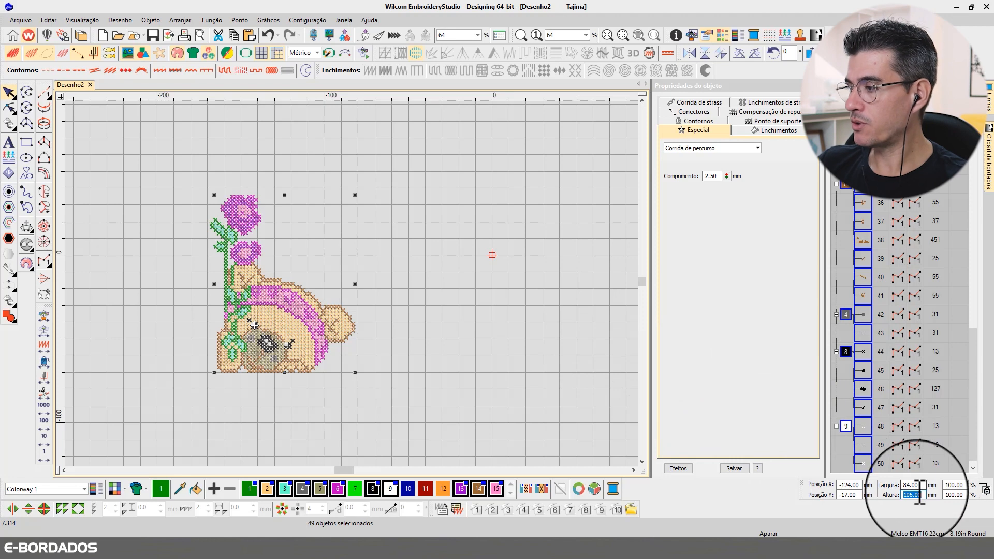
pyautogui.moveTo(923, 498); pyautogui.dragTo(890, 489)
pyautogui.write('150')
pyautogui.press('Return')
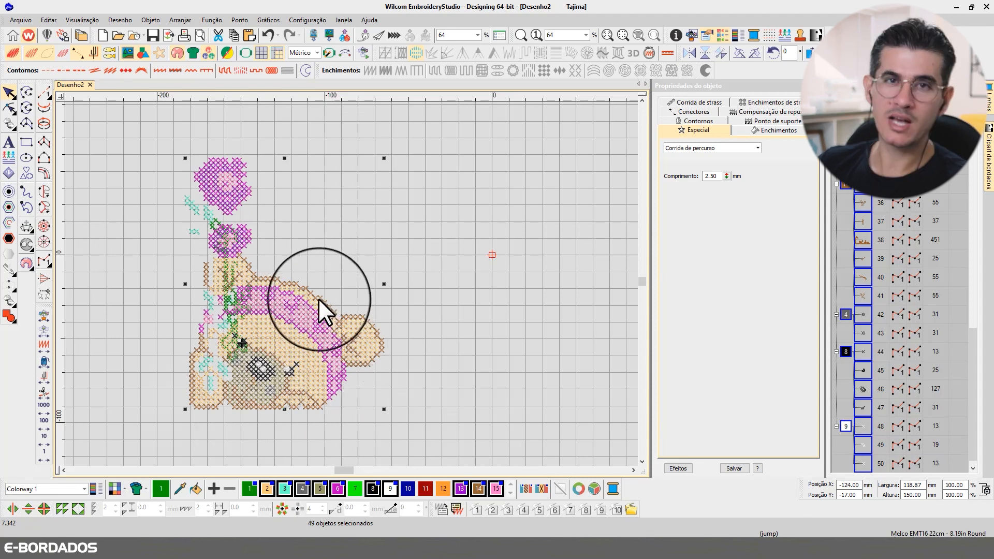
pyautogui.hotkey('ctrl', 'z')
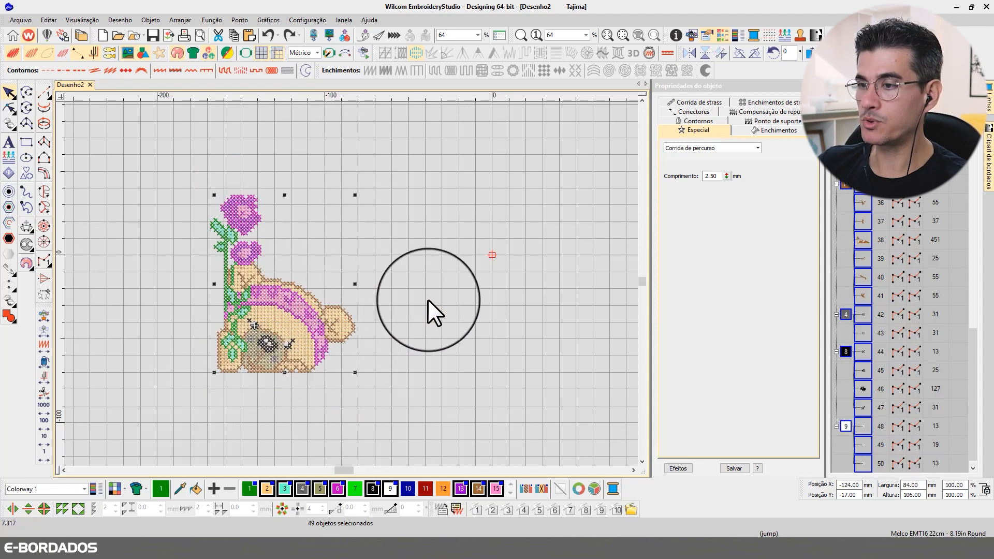
# Try moving the marquee-selected bear objects away to the left, and undo the move
pyautogui.hotkey('ctrl', 'a')
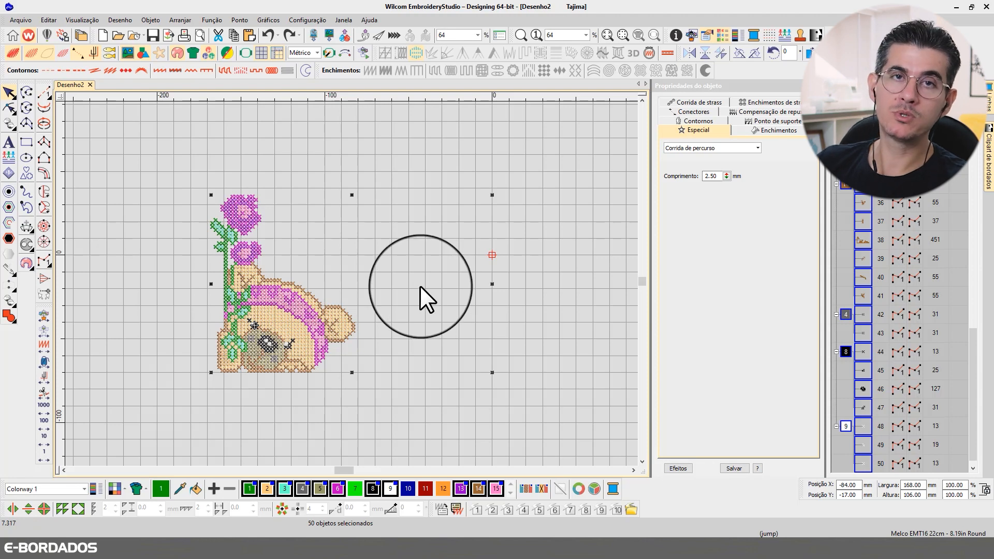
pyautogui.moveTo(147, 138); pyautogui.dragTo(425, 418)
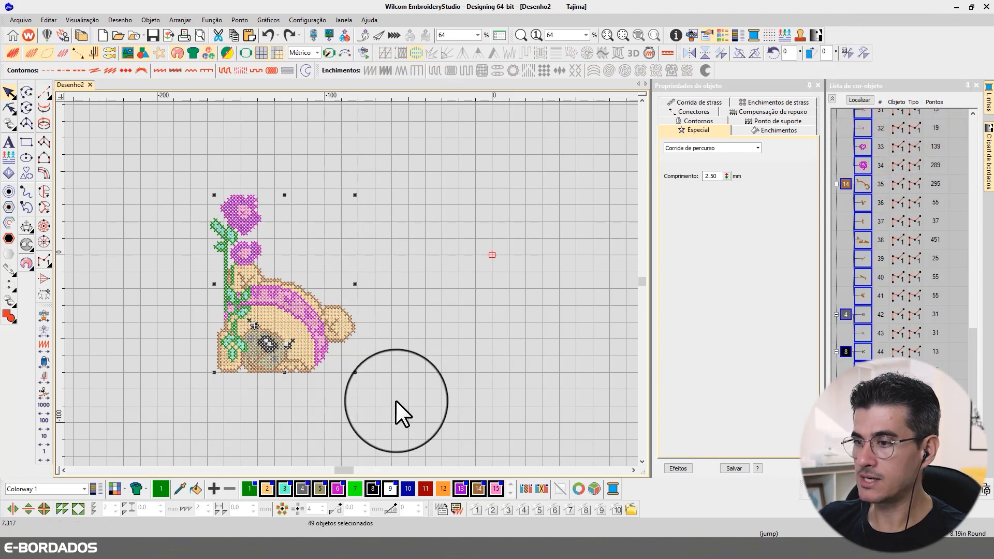
pyautogui.moveTo(220, 325); pyautogui.dragTo(133, 315)
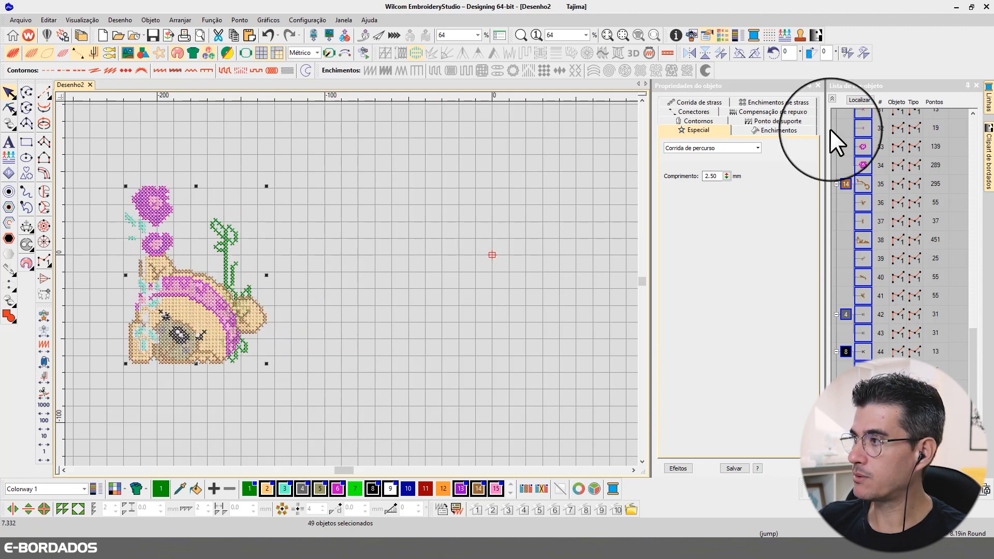
pyautogui.click(833, 99)
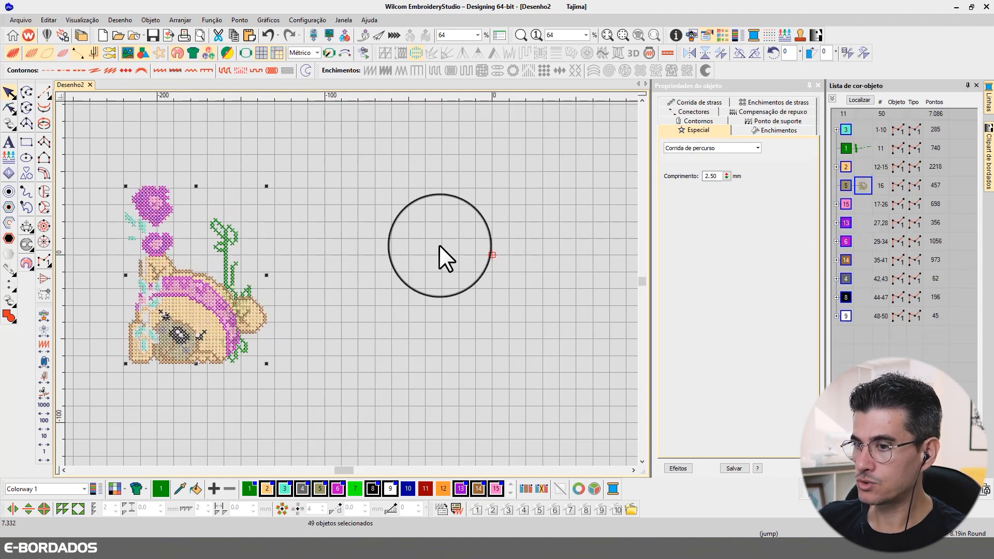
pyautogui.hotkey('ctrl', 'z')
# Group all objects of the bear design and move the group further left and slightly up
pyautogui.hotkey('ctrl', 'a')
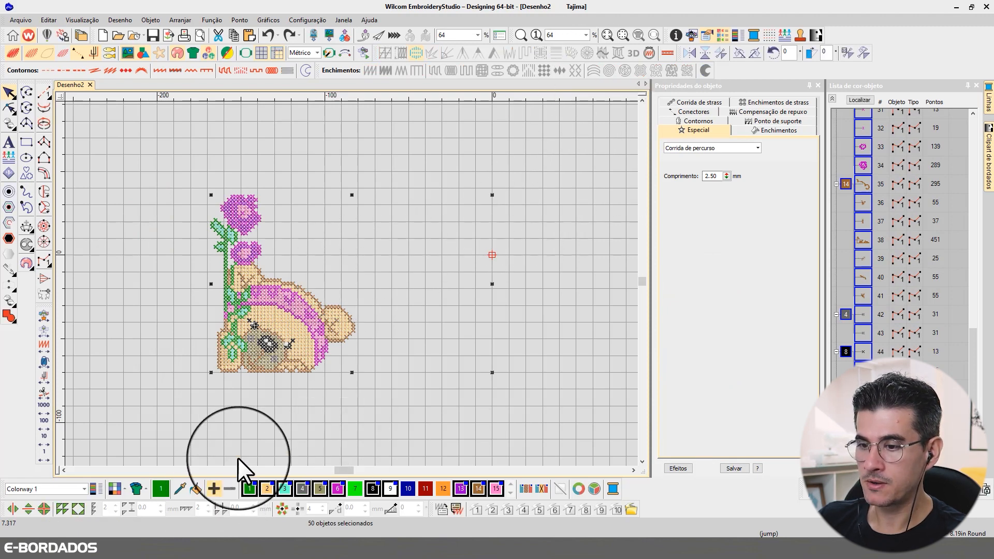
pyautogui.hotkey('ctrl', 'g')
pyautogui.click(440, 150)
pyautogui.moveTo(255, 311); pyautogui.dragTo(171, 300)
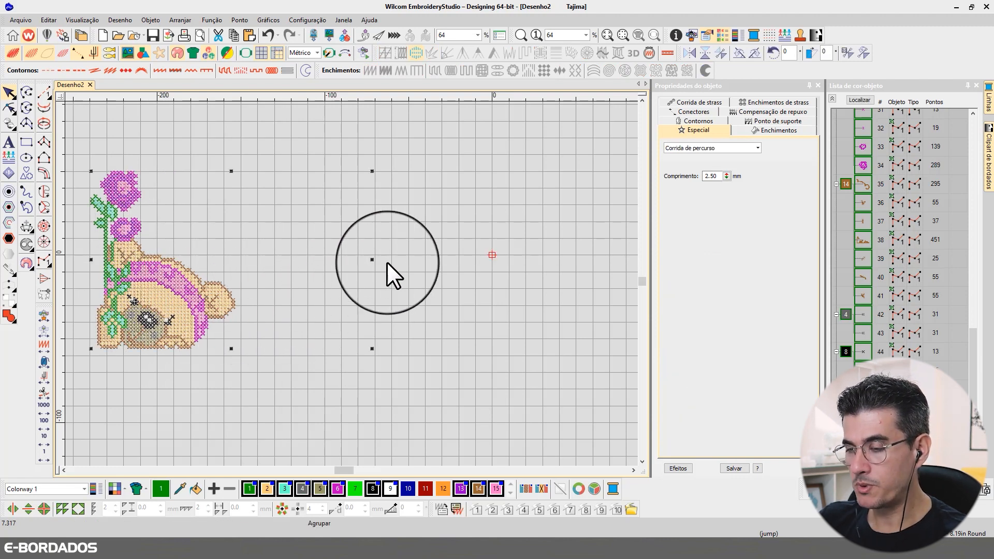
# Duplicate the bear group, place the copy to the right of the original and mirror it horizontally
pyautogui.hotkey('ctrl', 'd')
pyautogui.moveTo(170, 287); pyautogui.dragTo(461, 294)
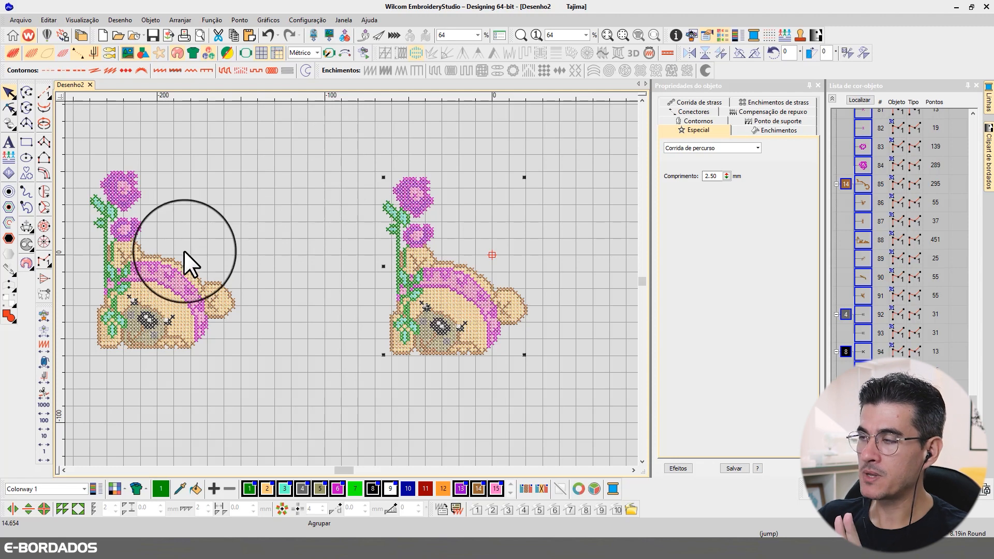
pyautogui.click(691, 53)
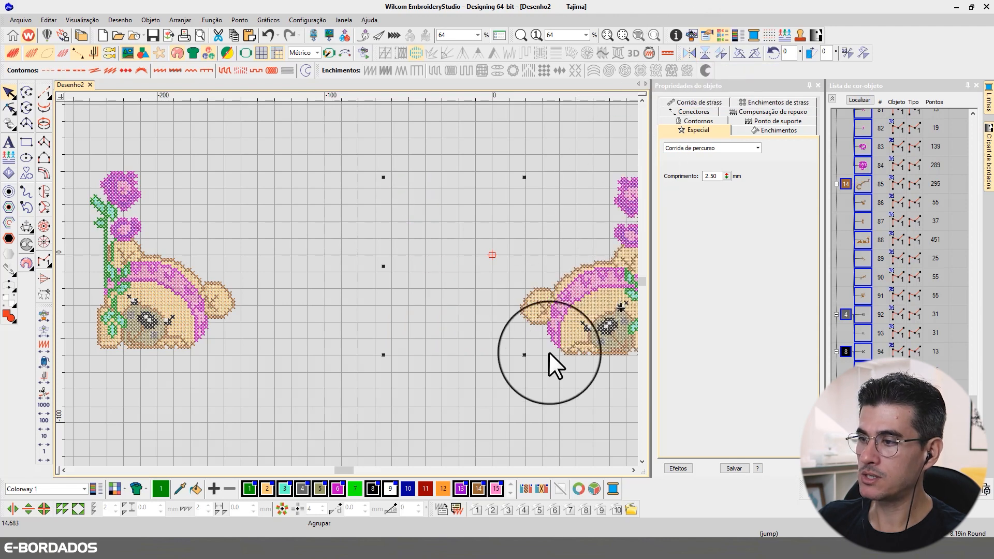
# Draw a rectangle about 398 by 183 mm enclosing both bears and leave it selected
pyautogui.click(634, 471)
pyautogui.click(633, 471)
pyautogui.click(586, 405)
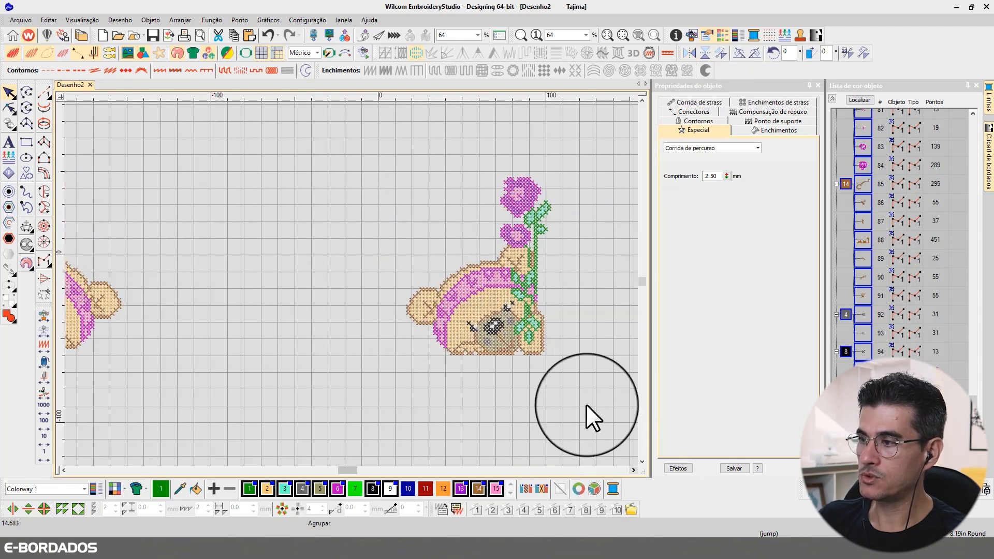
pyautogui.scroll(-3, 350, 284)
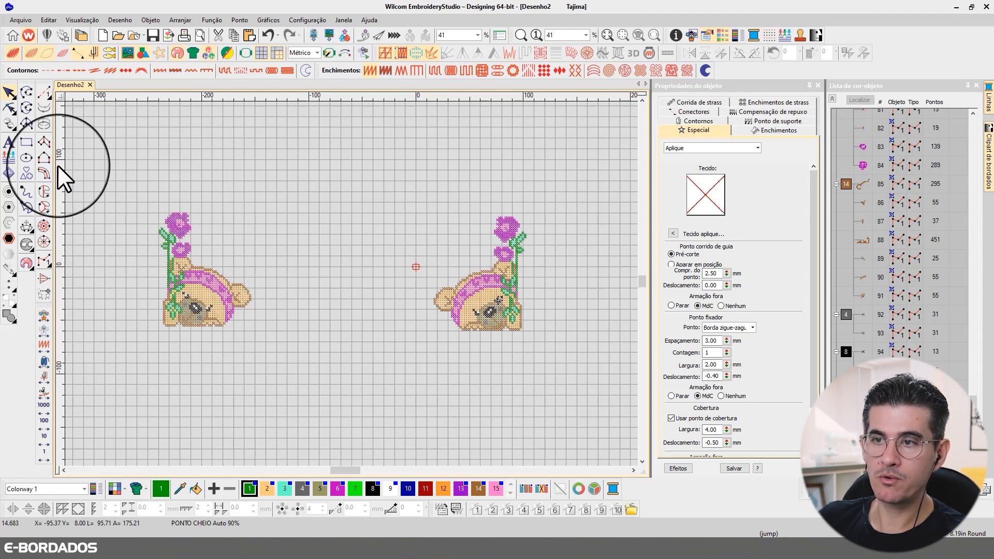
pyautogui.click(26, 142)
pyautogui.click(121, 139)
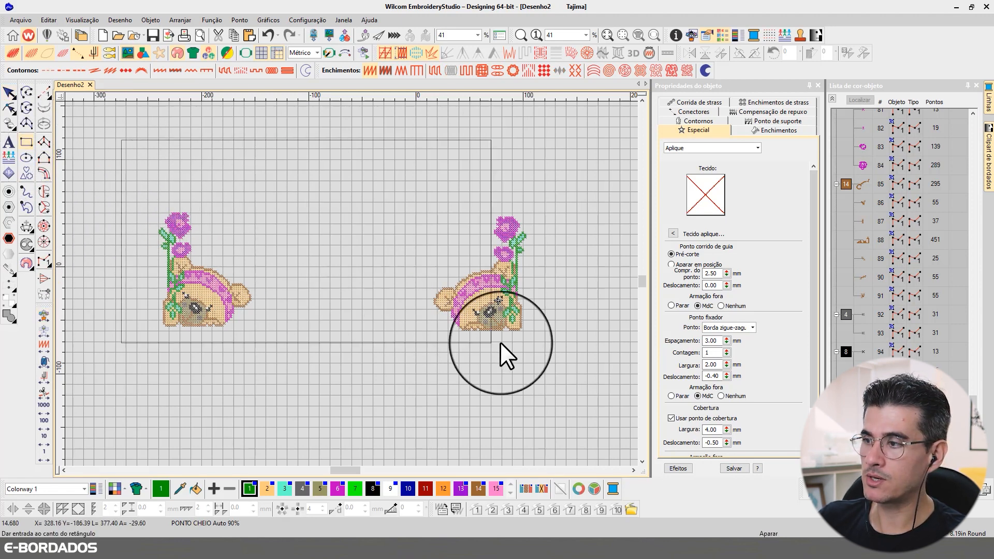
pyautogui.click(548, 336)
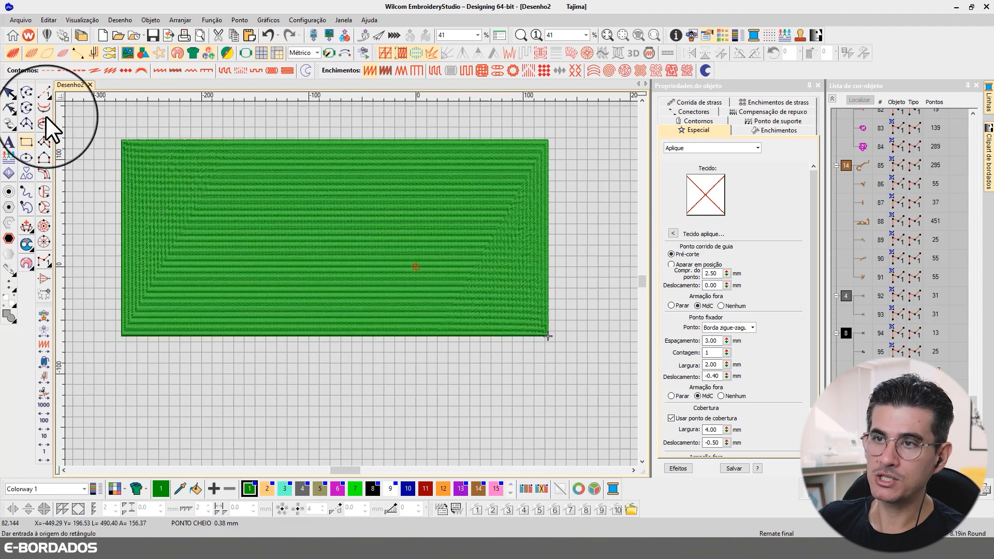
pyautogui.click(9, 93)
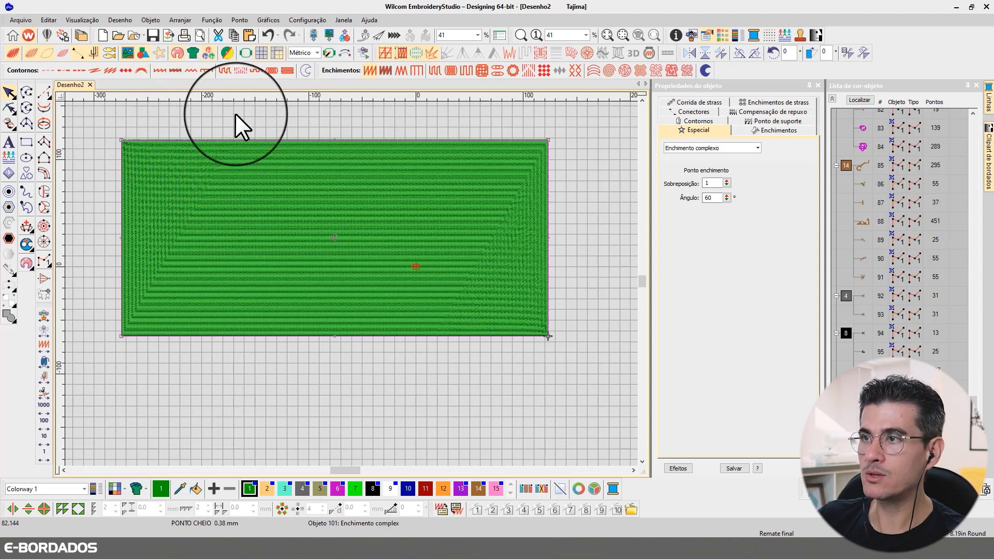
# Convert the rectangle to a vector outline without fill and set its line width to 1.30 mm
pyautogui.click(305, 70)
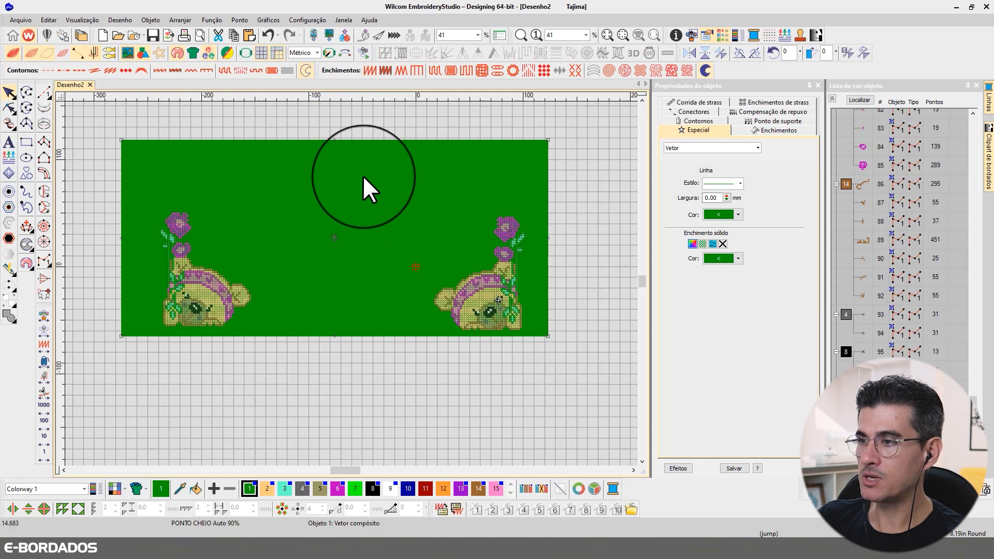
pyautogui.click(723, 244)
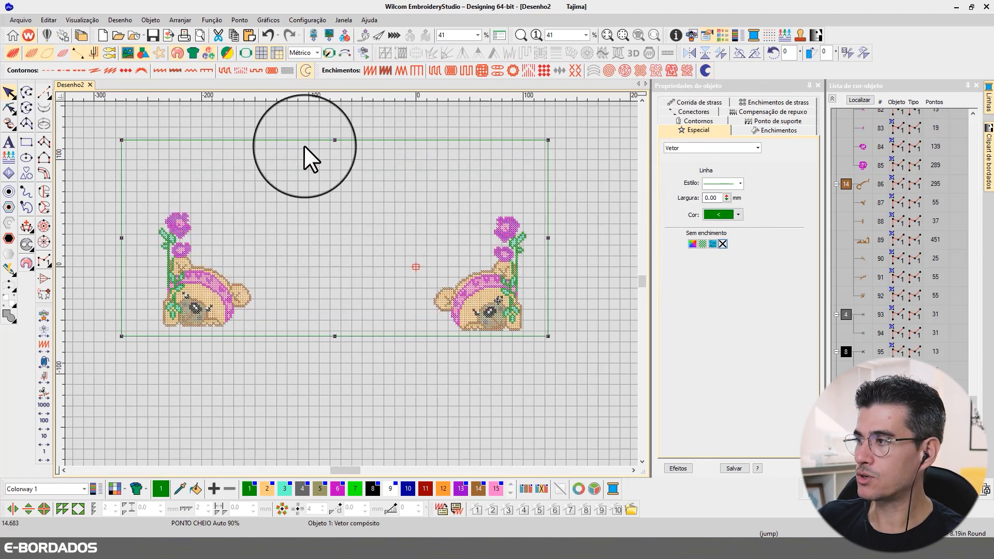
pyautogui.moveTo(726, 197); pyautogui.dragTo(679, 266)
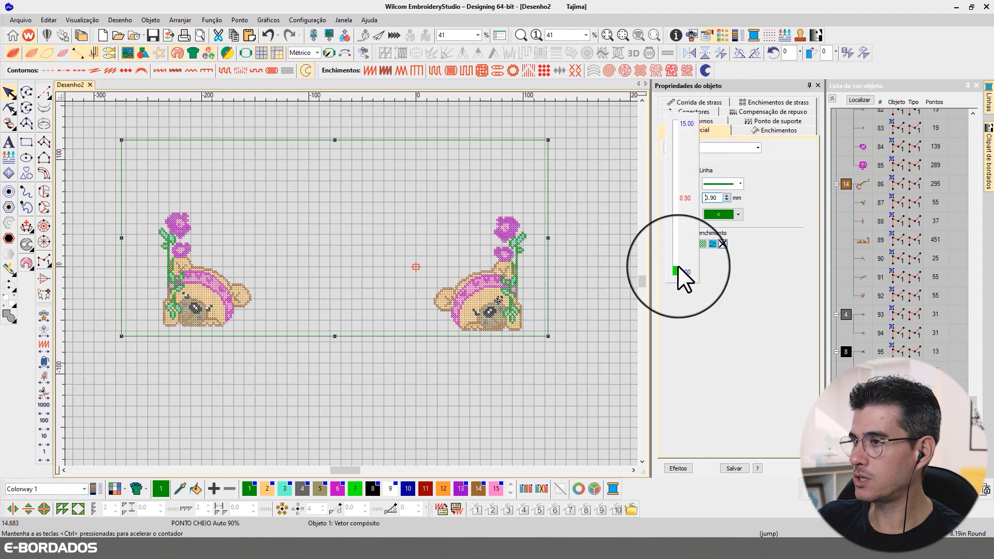
pyautogui.moveTo(728, 197); pyautogui.dragTo(679, 259)
# Resize the rectangle proportionally to a width of 278 mm and reposition it to frame the left bear
pyautogui.moveTo(300, 148); pyautogui.dragTo(301, 150)
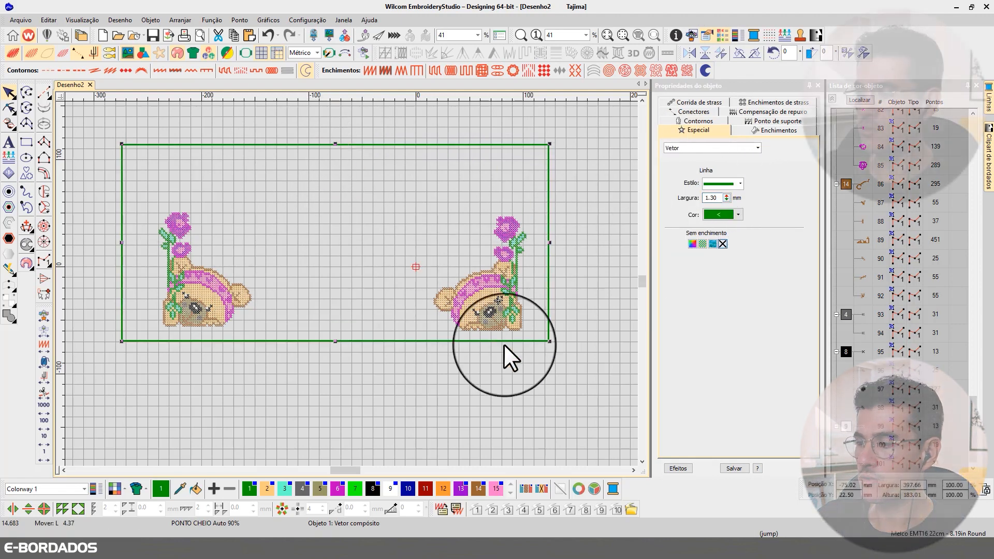
pyautogui.doubleClick(926, 481)
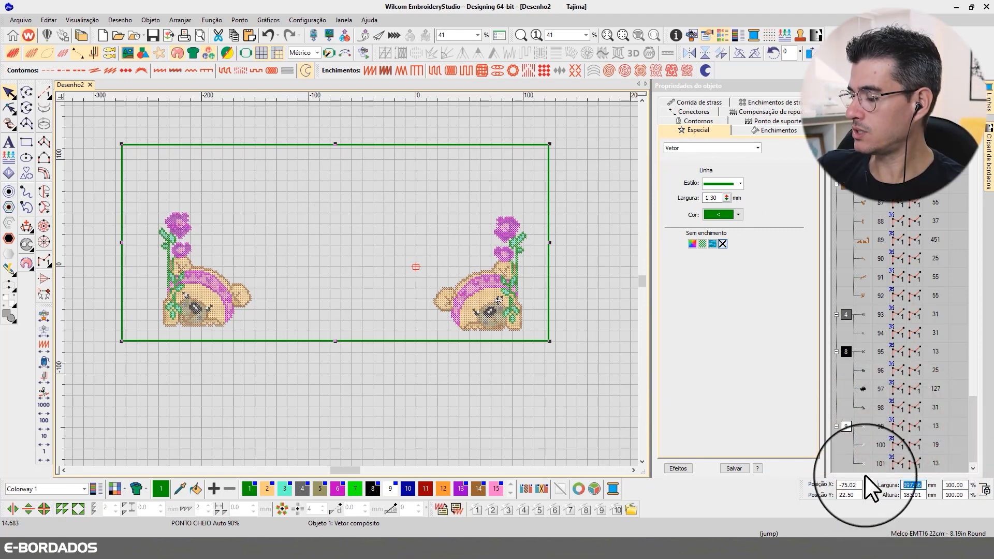
pyautogui.write('278')
pyautogui.press('Return')
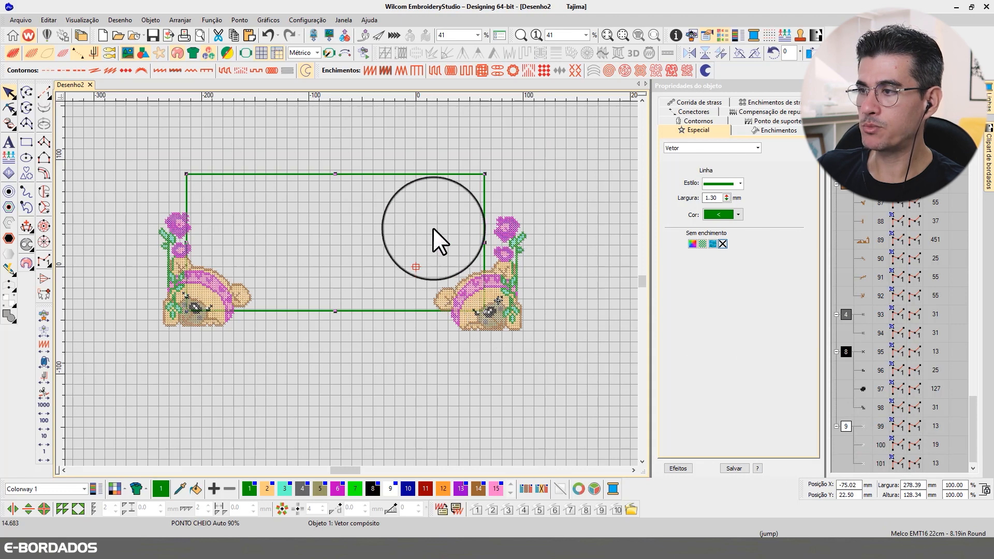
pyautogui.moveTo(425, 175); pyautogui.dragTo(396, 195)
# Move the mirrored bear into the frame's lower right corner and nudge the left bear slightly right, away from the frame edge
pyautogui.moveTo(559, 193); pyautogui.dragTo(418, 358)
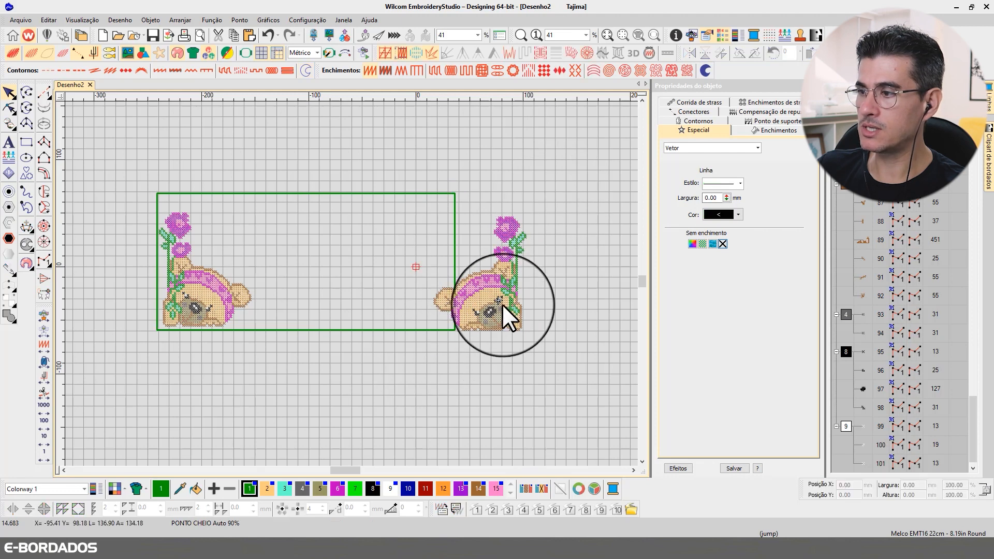
pyautogui.moveTo(492, 302); pyautogui.dragTo(430, 299)
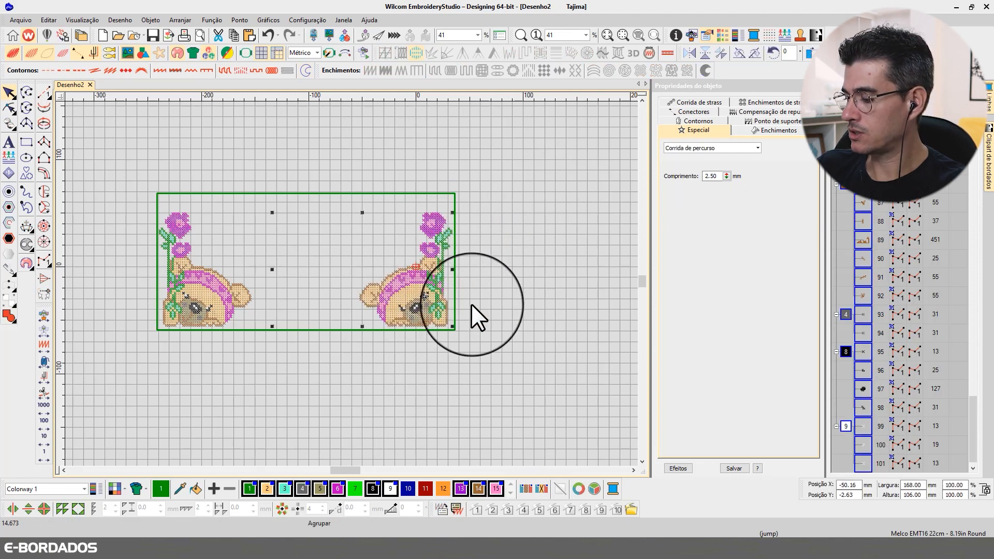
pyautogui.press('Right')
pyautogui.click(155, 191)
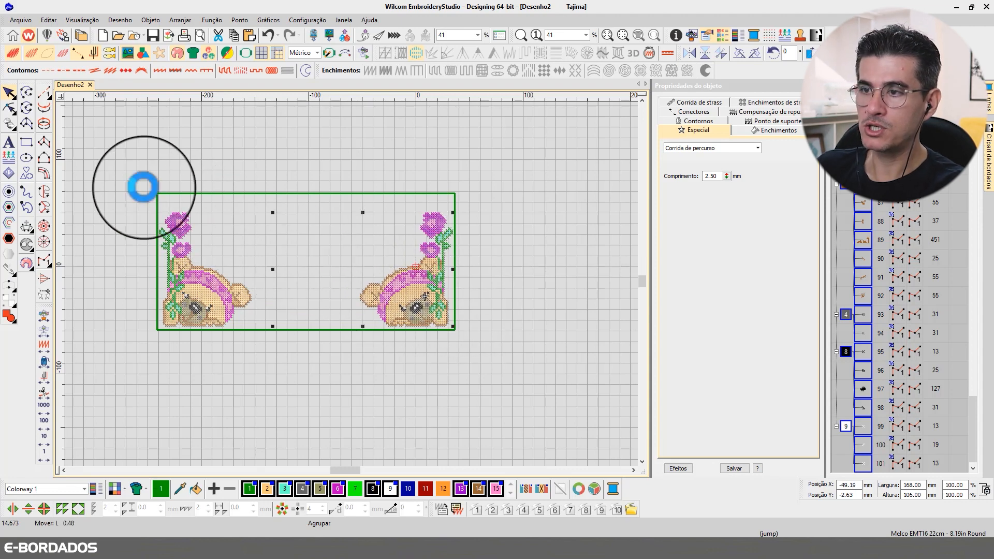
pyautogui.click(214, 278)
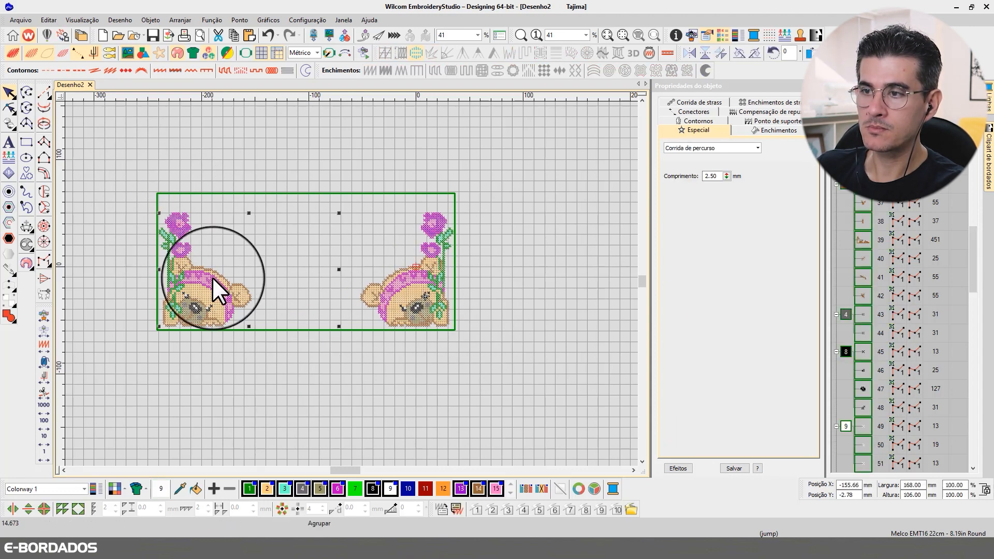
pyautogui.click(342, 350)
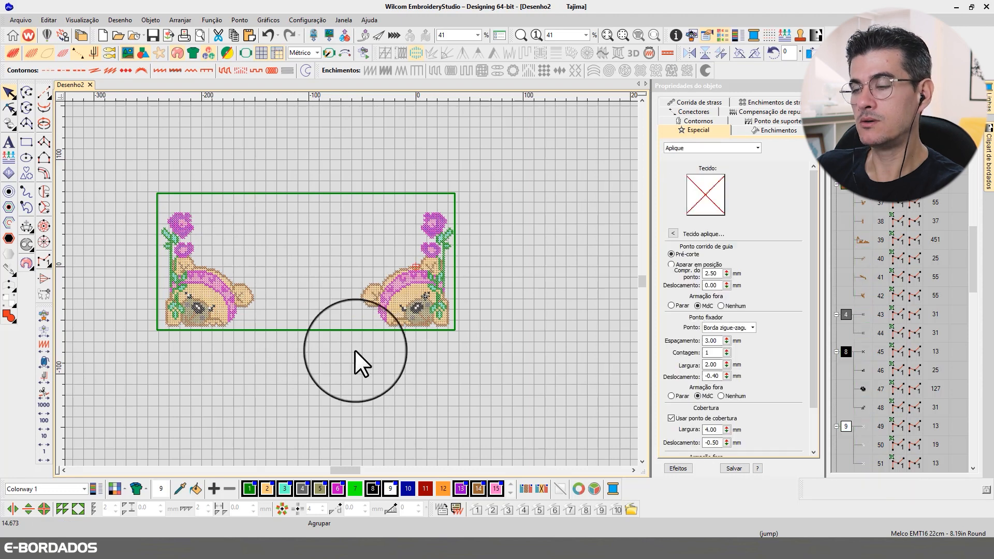
# Add a first name as a lettering object between the two bears
pyautogui.moveTo(114, 169); pyautogui.dragTo(488, 345)
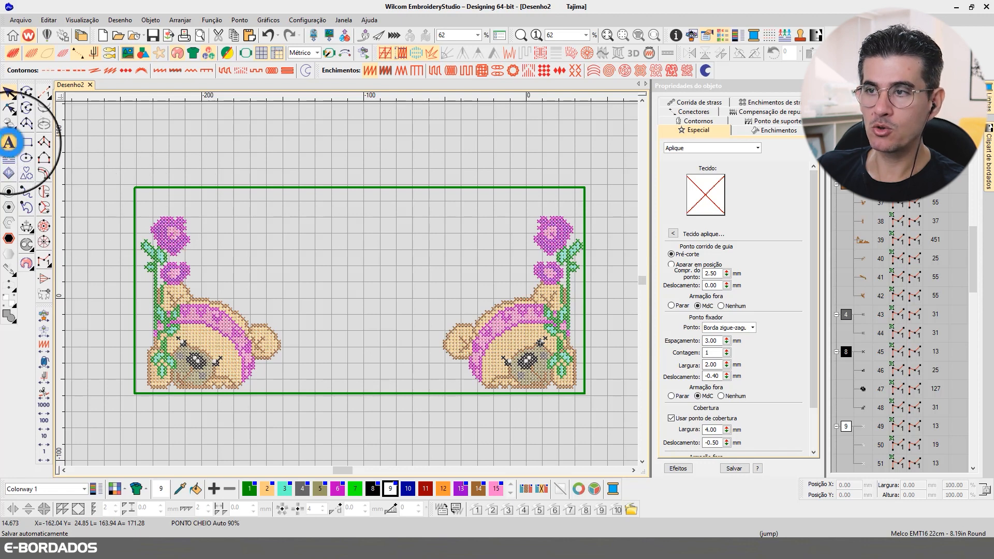
pyautogui.click(9, 142)
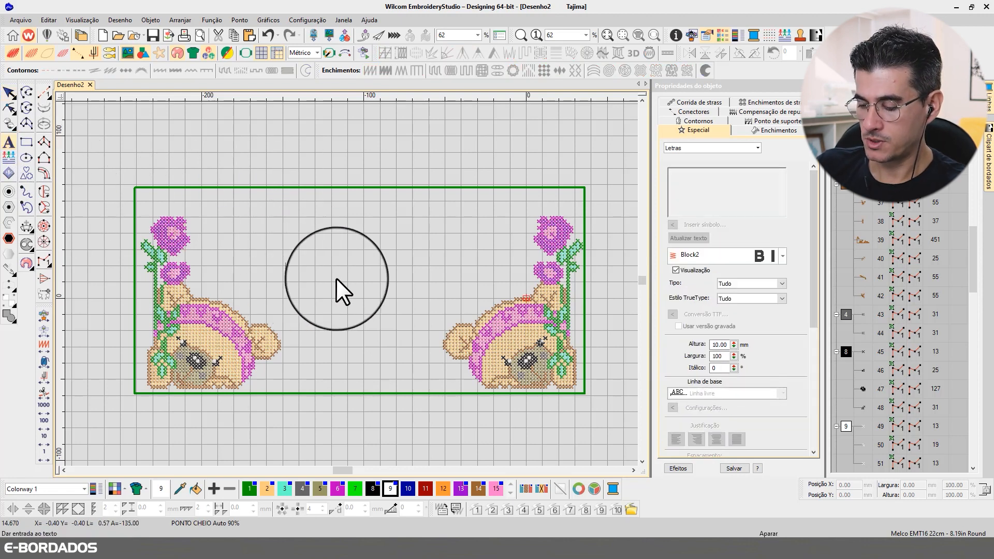
pyautogui.write('Laís')
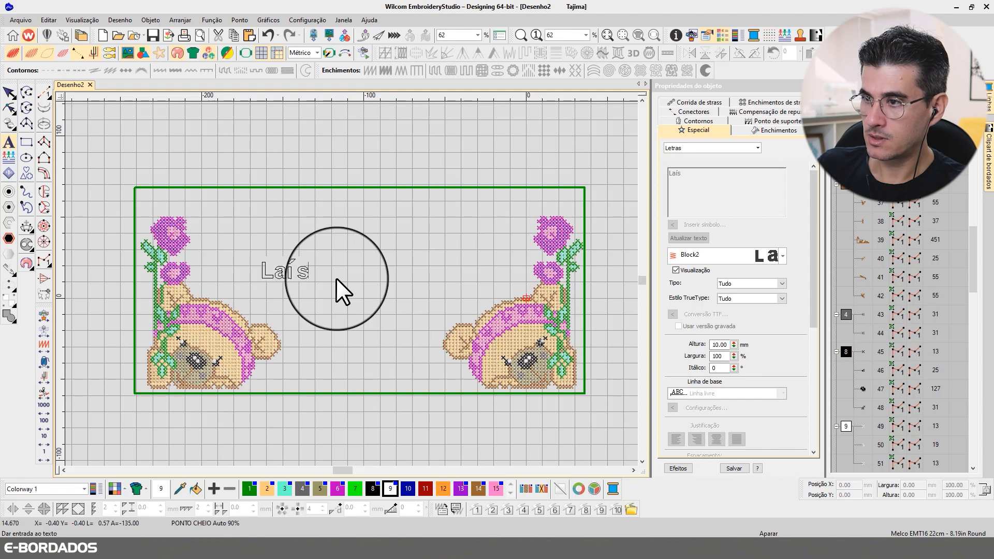
pyautogui.press('Return')
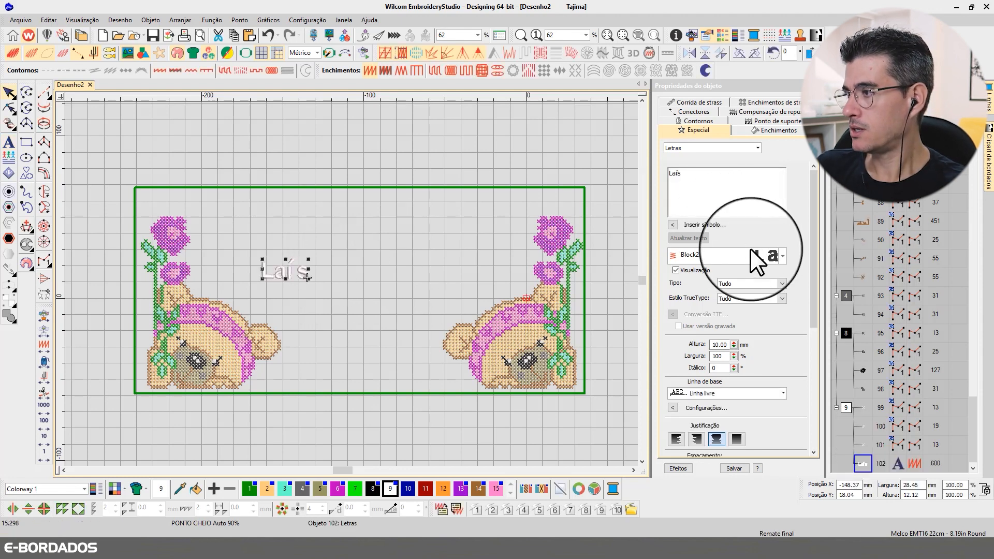
# Enlarge the name lettering to about 30 mm high, colour it magenta 6 and move it between the bears
pyautogui.moveTo(310, 259); pyautogui.dragTo(376, 230)
pyautogui.click(343, 494)
pyautogui.moveTo(332, 280); pyautogui.dragTo(373, 301)
# Change the name lettering's font to Crescent Script
pyautogui.click(779, 257)
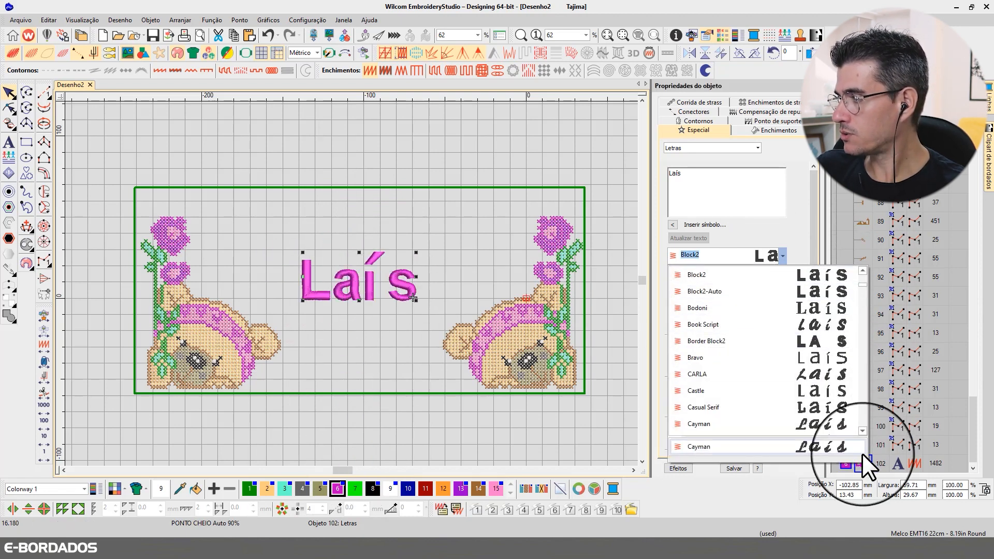
pyautogui.click(863, 432)
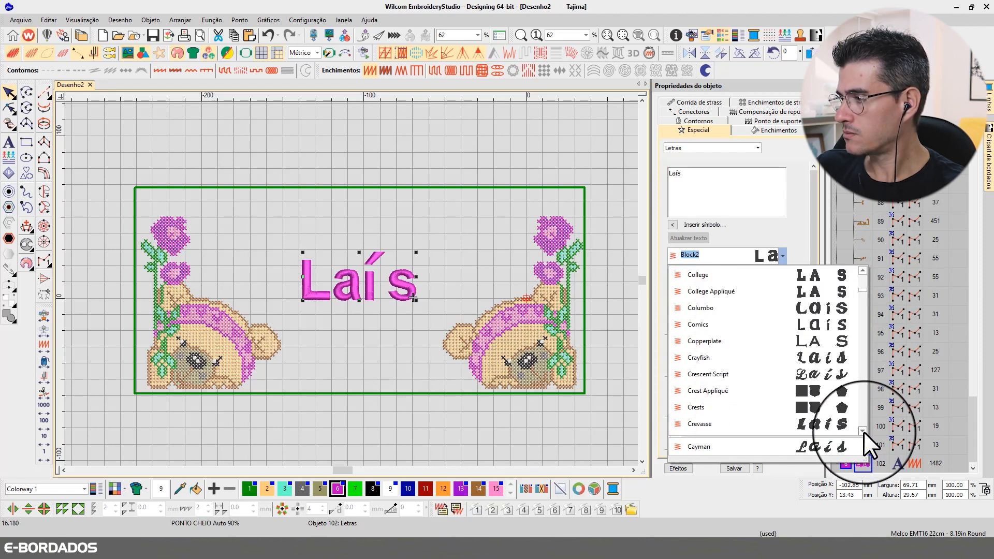
pyautogui.click(849, 357)
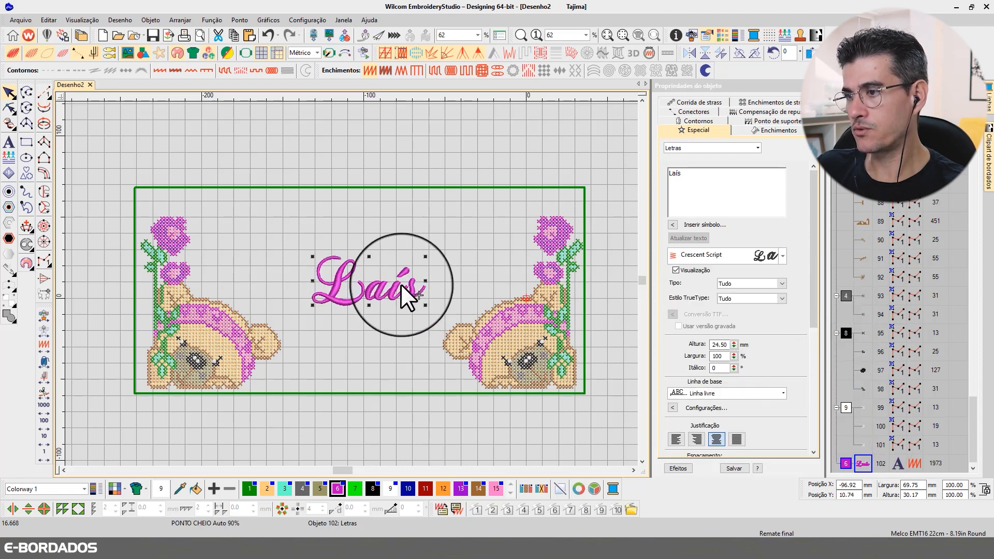
# Enlarge the name lettering to a letter height of about 33 mm and reposition it between the bears
pyautogui.moveTo(390, 276); pyautogui.dragTo(451, 231)
pyautogui.moveTo(421, 269); pyautogui.dragTo(396, 288)
pyautogui.click(486, 355)
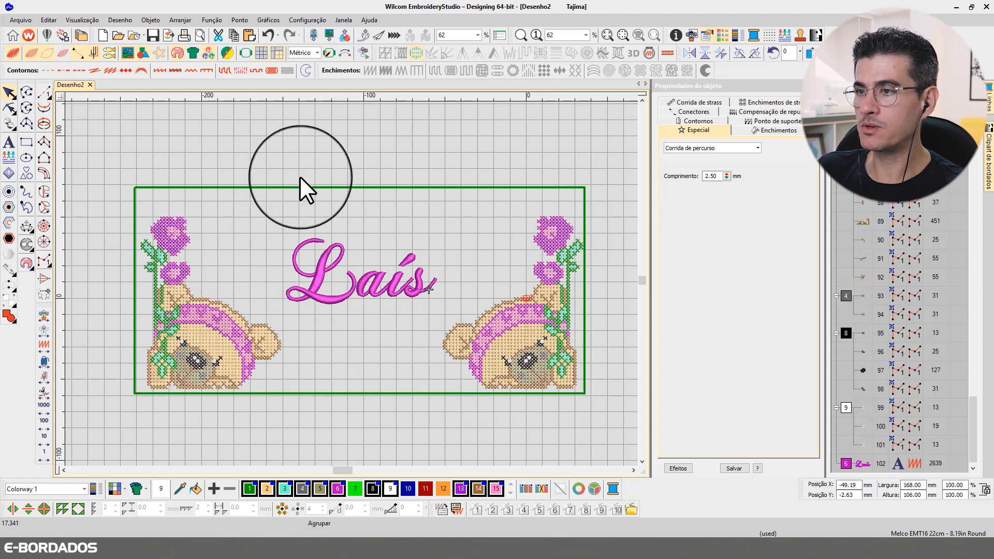
pyautogui.click(203, 329)
pyautogui.moveTo(221, 333); pyautogui.dragTo(216, 290)
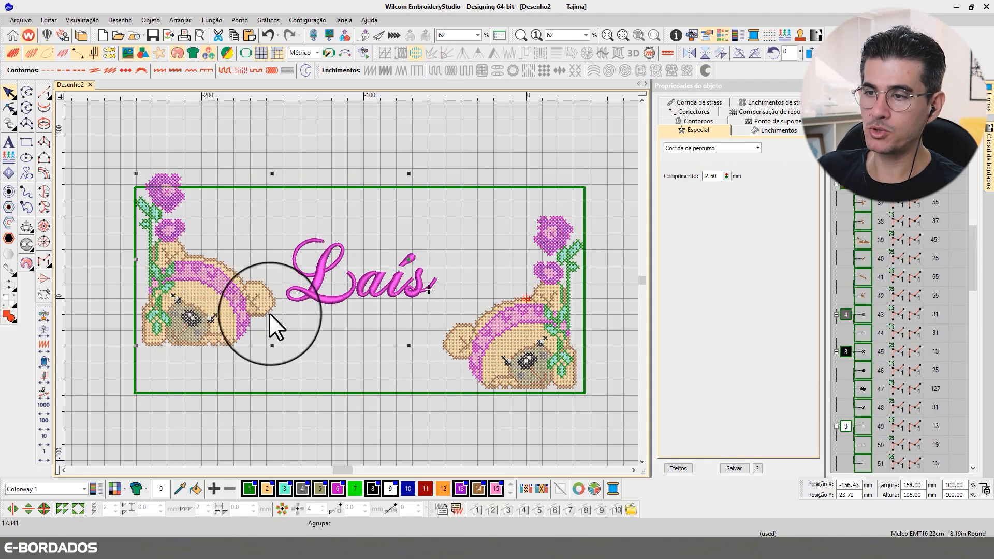
pyautogui.hotkey('ctrl', 'z')
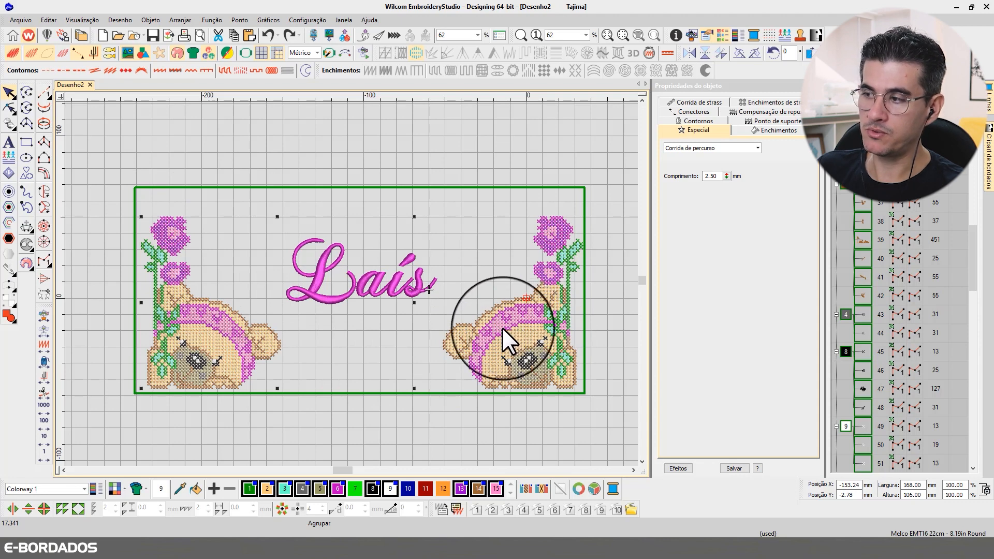
pyautogui.click(234, 184)
pyautogui.click(206, 347)
pyautogui.moveTo(210, 357); pyautogui.dragTo(223, 281)
pyautogui.hotkey('ctrl', 'z')
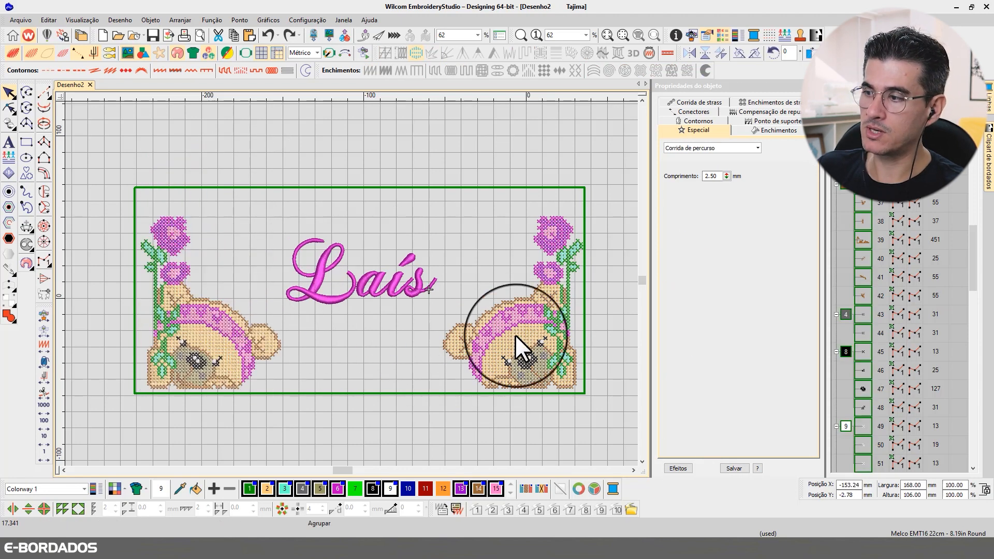
# Align both bears along their bottom edges
pyautogui.click(515, 339)
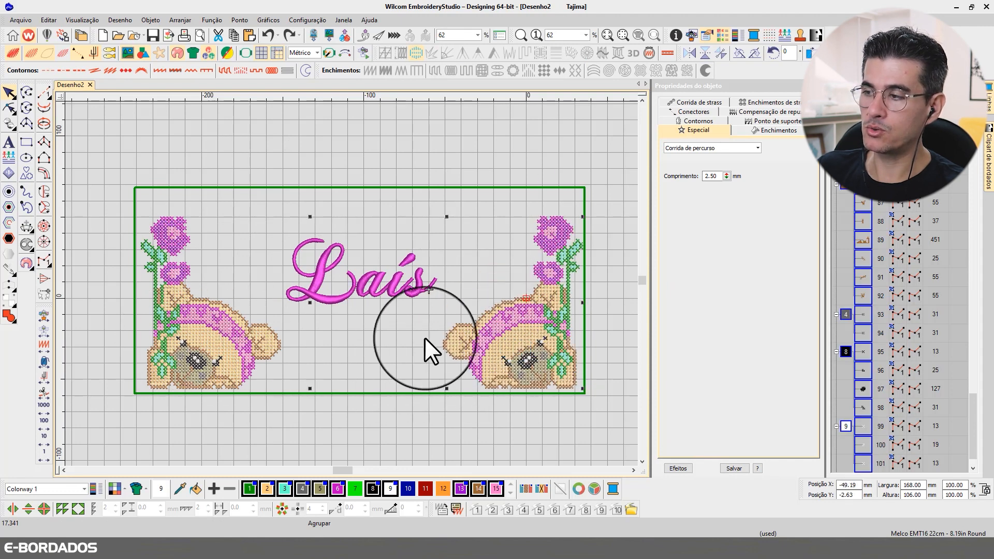
pyautogui.click(498, 350)
pyautogui.keyDown('ctrl'); pyautogui.click(236, 362); pyautogui.keyUp('ctrl')
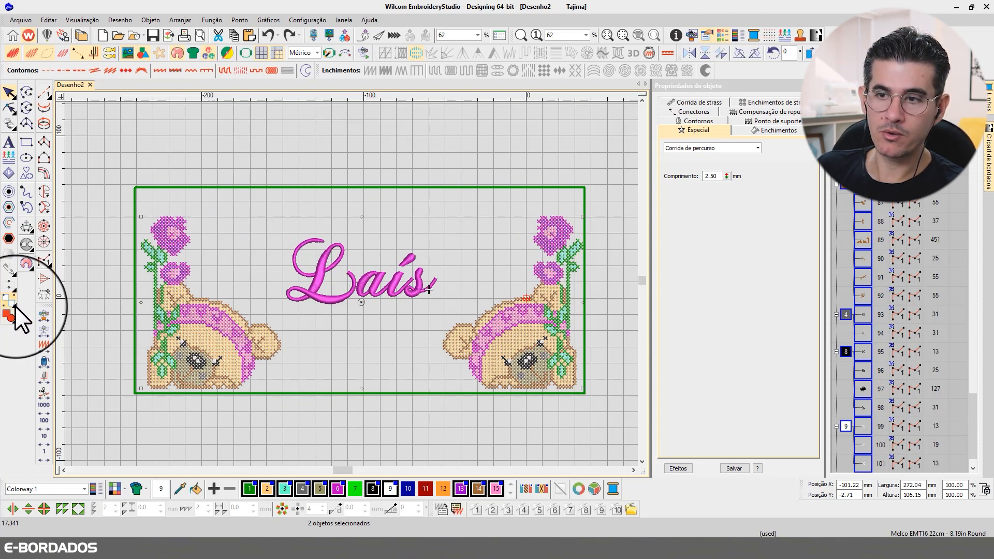
pyautogui.moveTo(15, 306)
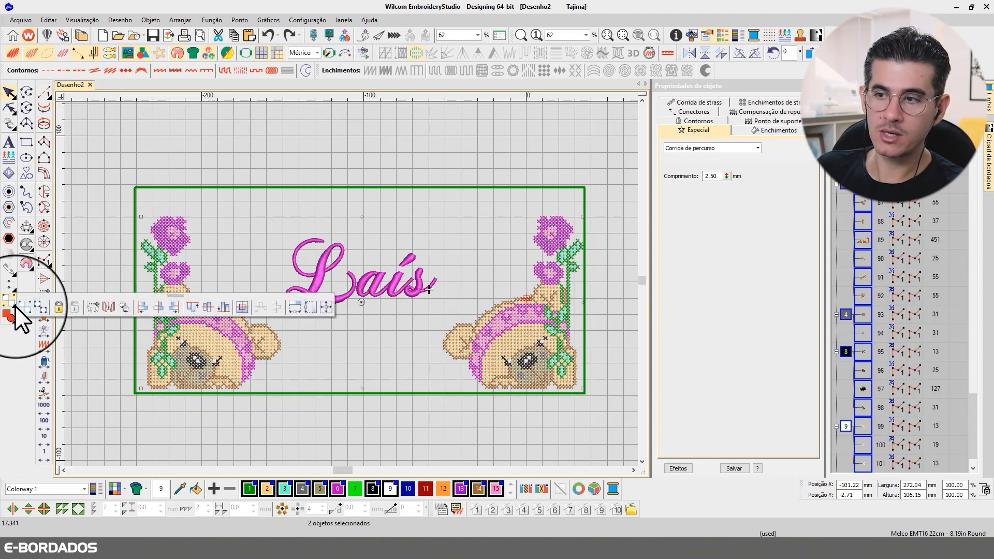
pyautogui.click(223, 307)
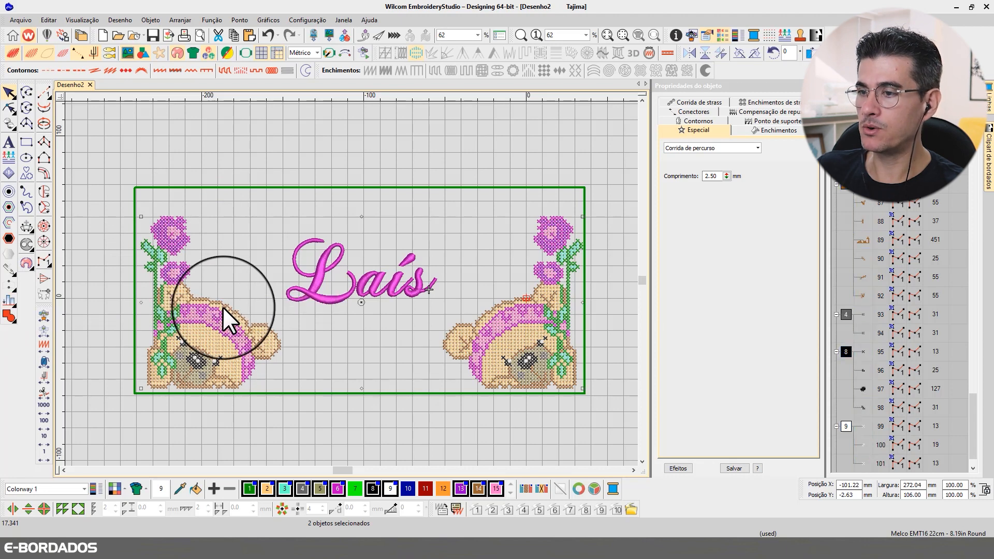
pyautogui.click(172, 399)
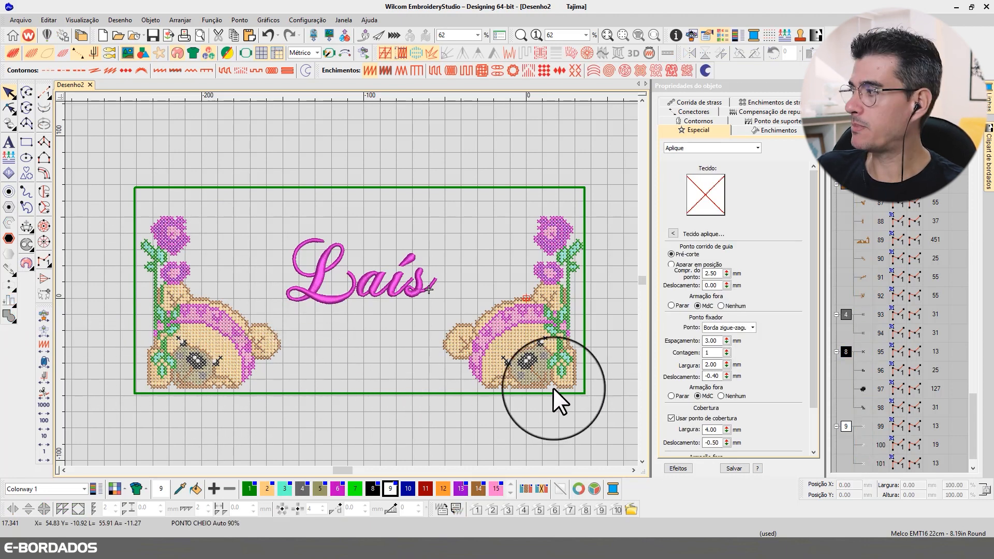
pyautogui.click(359, 293)
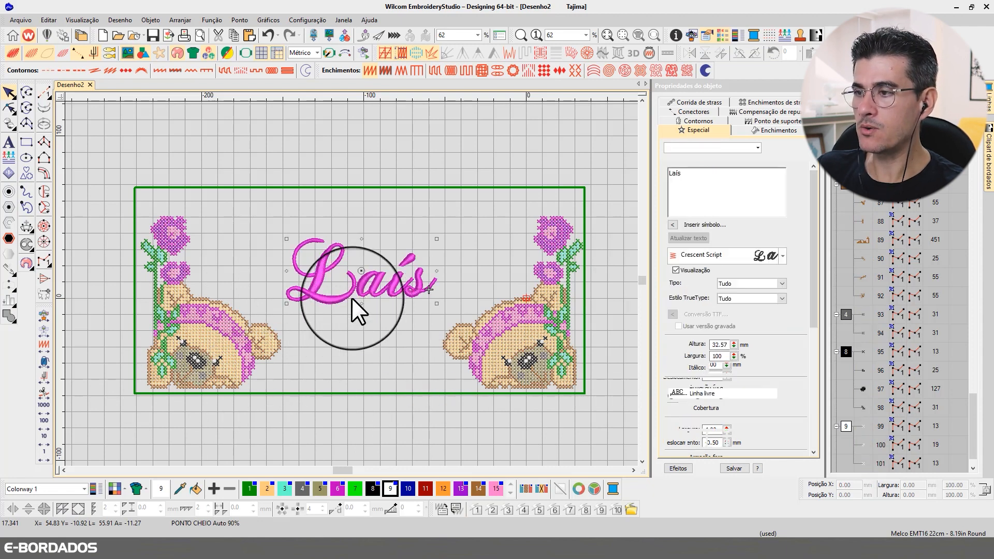
pyautogui.click(216, 335)
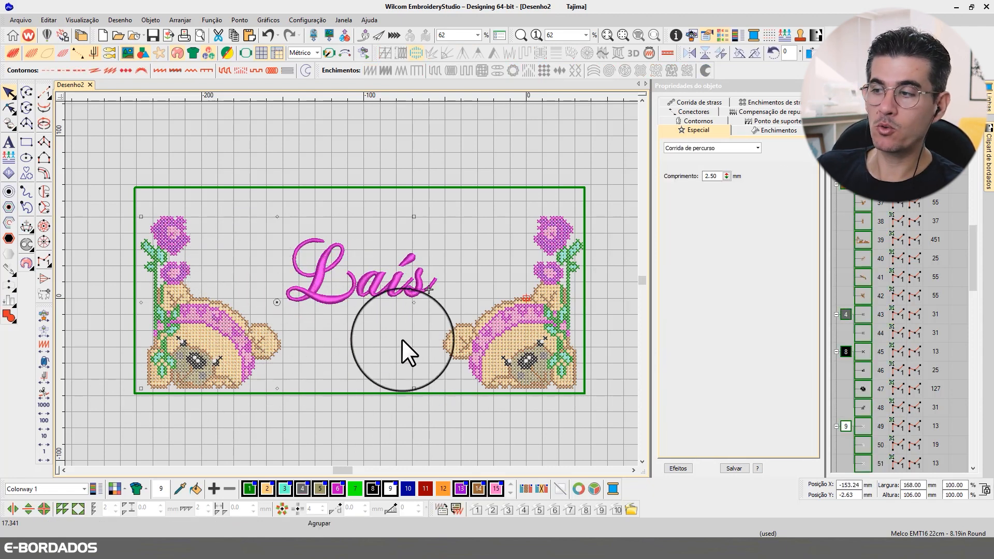
pyautogui.click(316, 114)
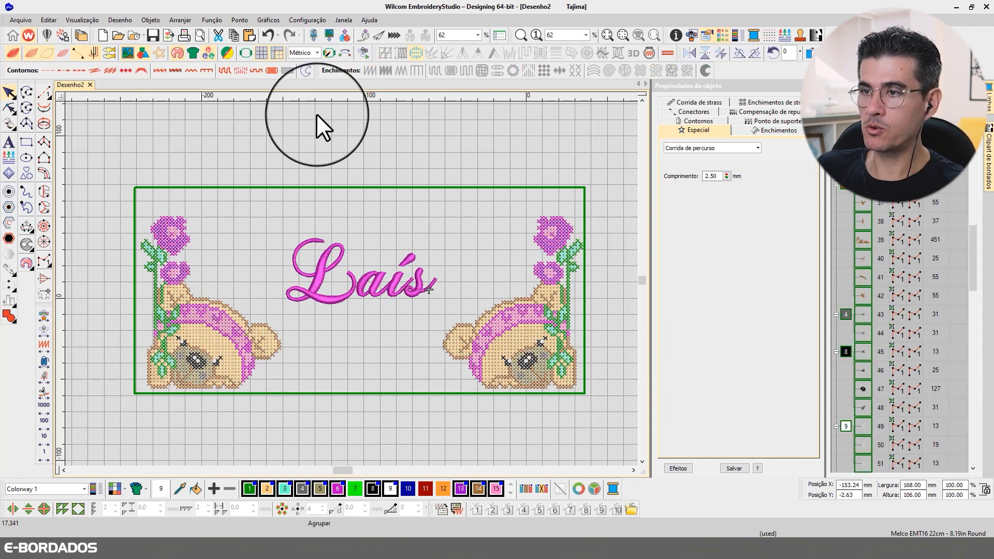
# Delete the green frame rectangle and group the two bears together
pyautogui.click(278, 188)
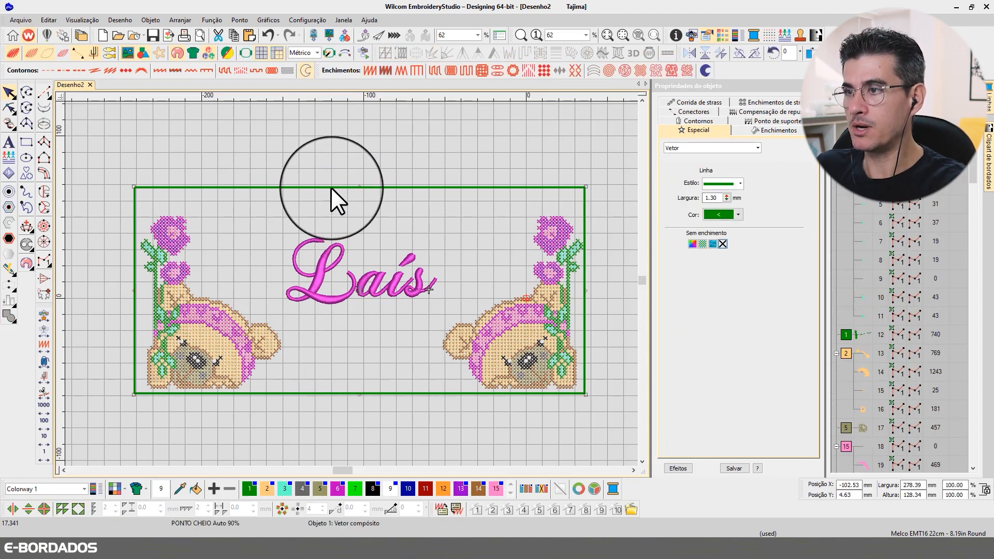
pyautogui.press('Delete')
pyautogui.click(209, 344)
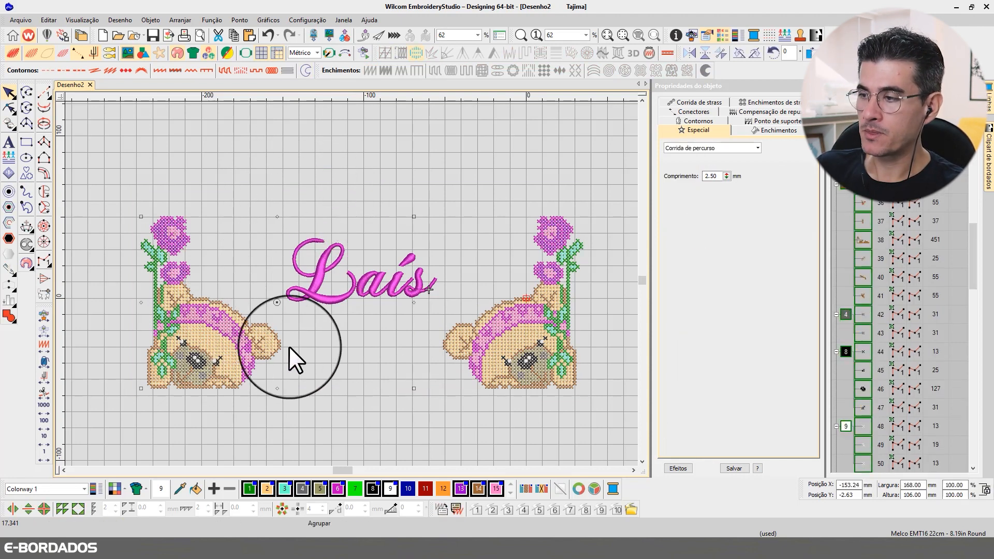
pyautogui.keyDown('ctrl'); pyautogui.click(502, 345); pyautogui.keyUp('ctrl')
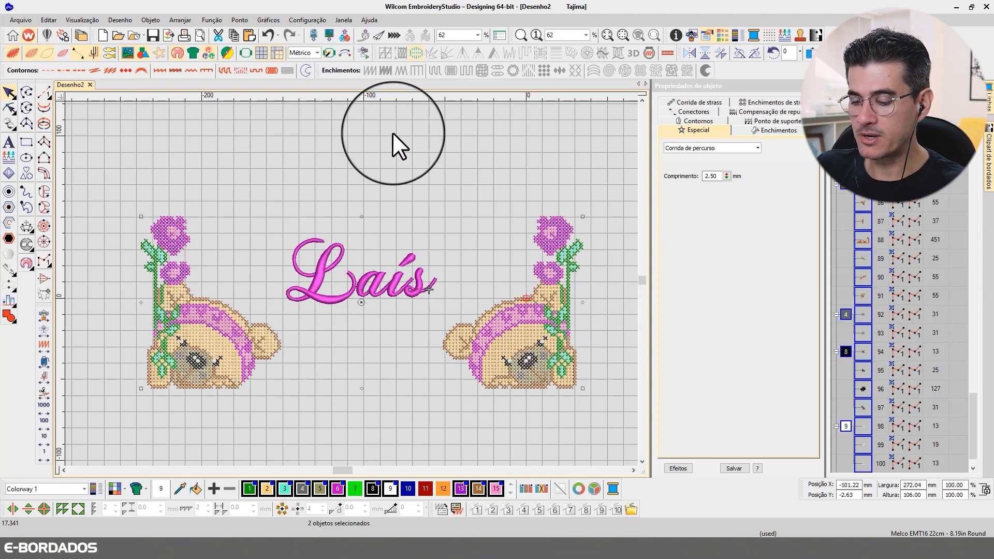
pyautogui.hotkey('ctrl', 'g')
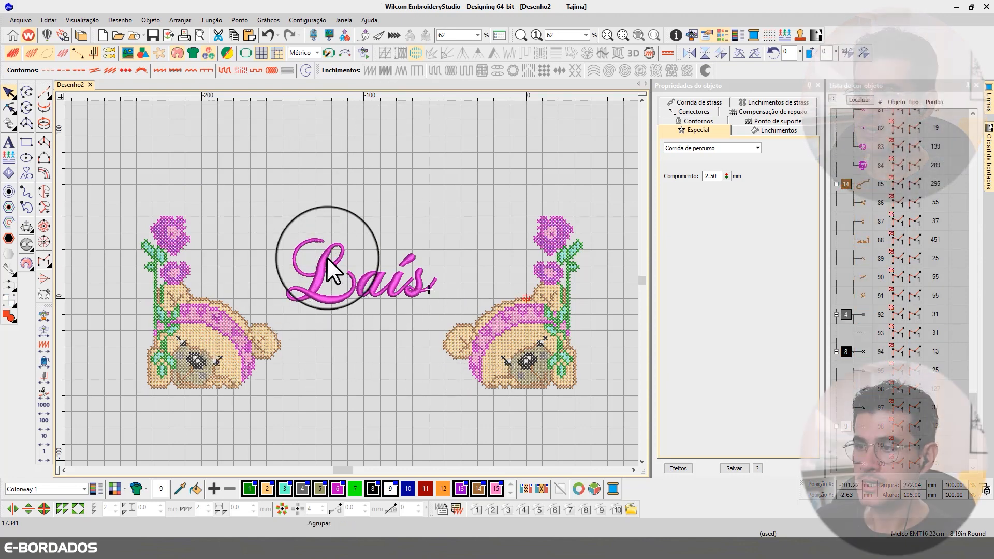
# Move the name lettering above the bears and shift the grouped bears left and slightly down
pyautogui.click(326, 255)
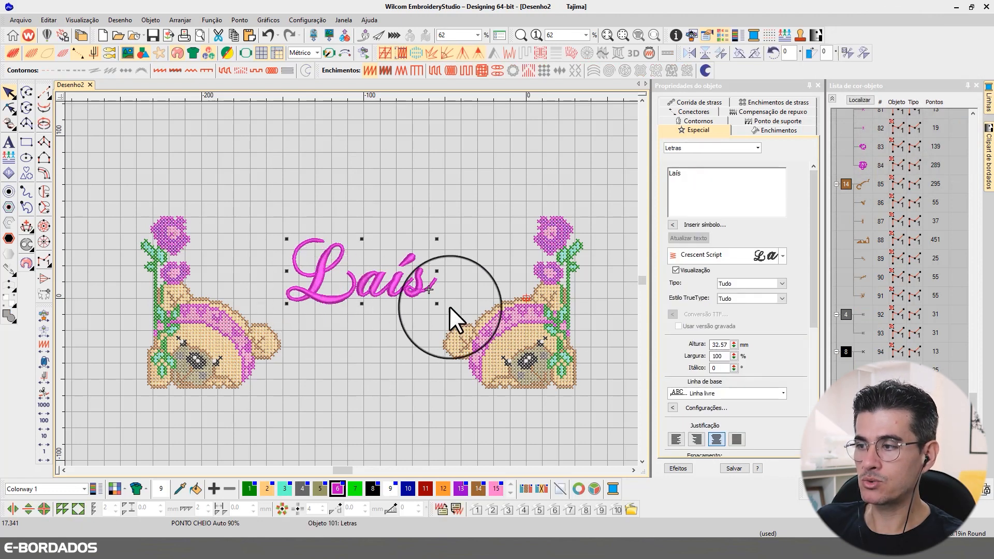
pyautogui.moveTo(367, 291); pyautogui.dragTo(365, 213)
pyautogui.click(260, 336)
pyautogui.moveTo(220, 338); pyautogui.dragTo(172, 313)
pyautogui.moveTo(171, 297); pyautogui.dragTo(187, 339)
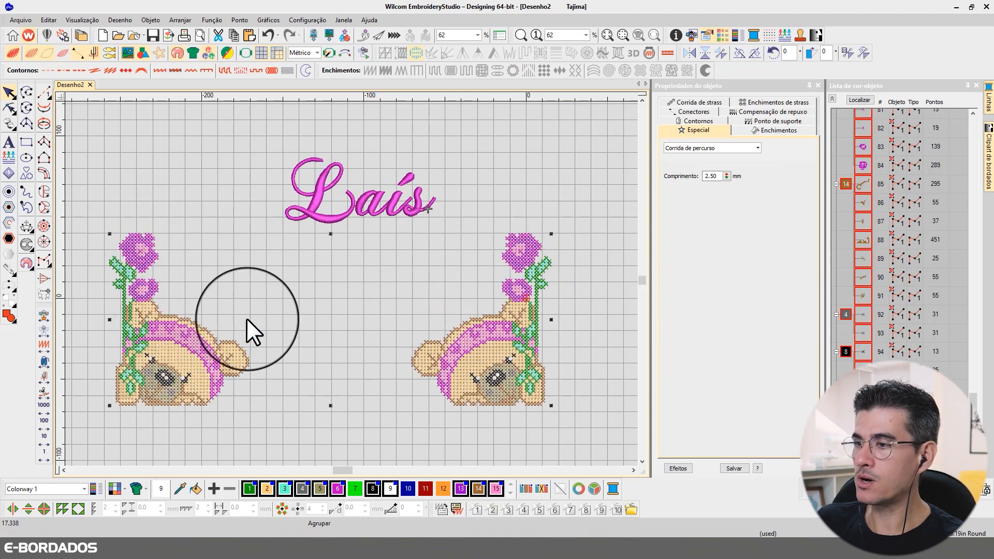
# Move the name back down between the bears, reduce it to about 30 mm letter height and place it nearer the left bear
pyautogui.click(375, 207)
pyautogui.moveTo(368, 208); pyautogui.dragTo(340, 303)
pyautogui.click(403, 319)
pyautogui.click(392, 304)
pyautogui.moveTo(408, 319); pyautogui.dragTo(397, 314)
pyautogui.moveTo(333, 283); pyautogui.dragTo(278, 284)
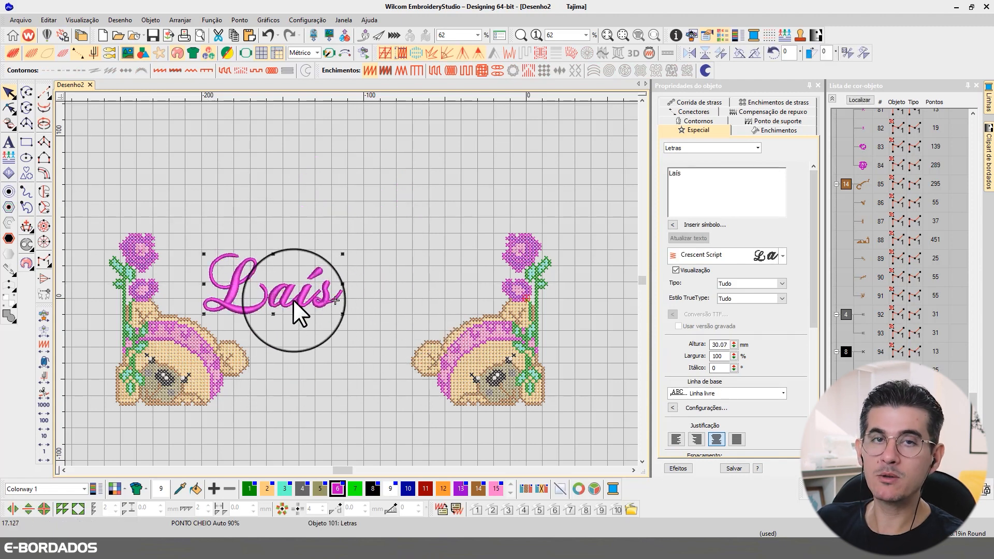
# Align the centres of the grouped bears with the name lettering both horizontally and vertically
pyautogui.click(186, 349)
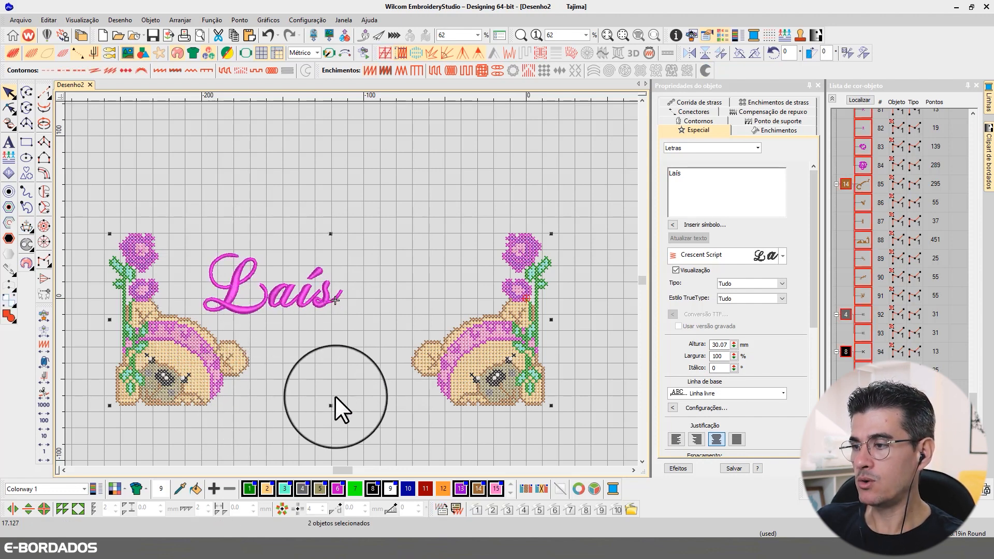
pyautogui.keyDown('ctrl'); pyautogui.click(515, 338); pyautogui.keyUp('ctrl')
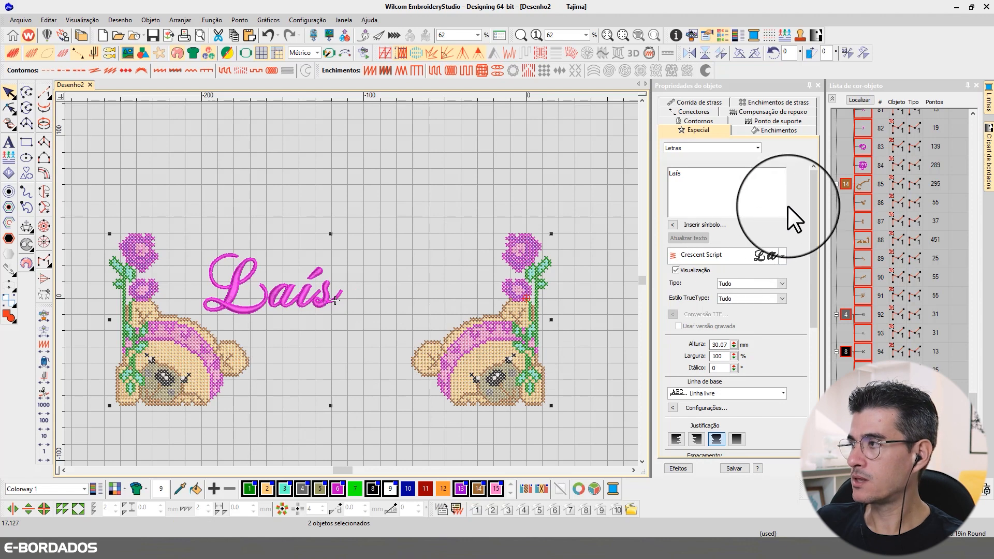
pyautogui.moveTo(14, 305)
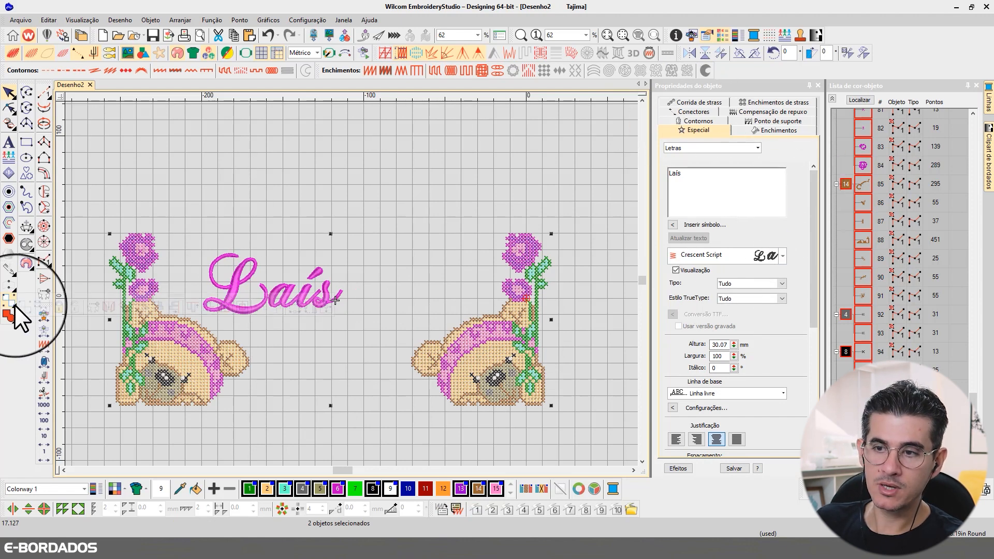
pyautogui.click(159, 306)
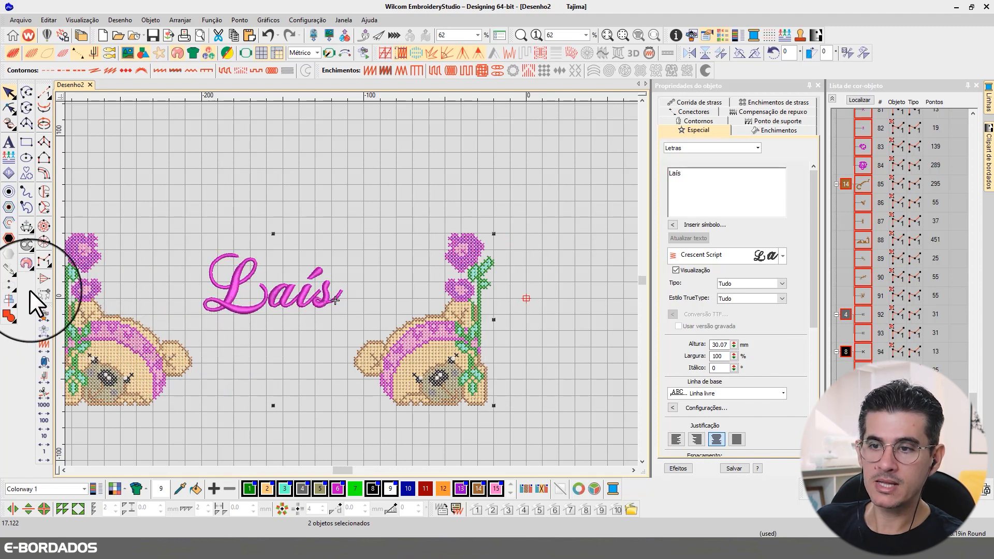
pyautogui.moveTo(14, 305)
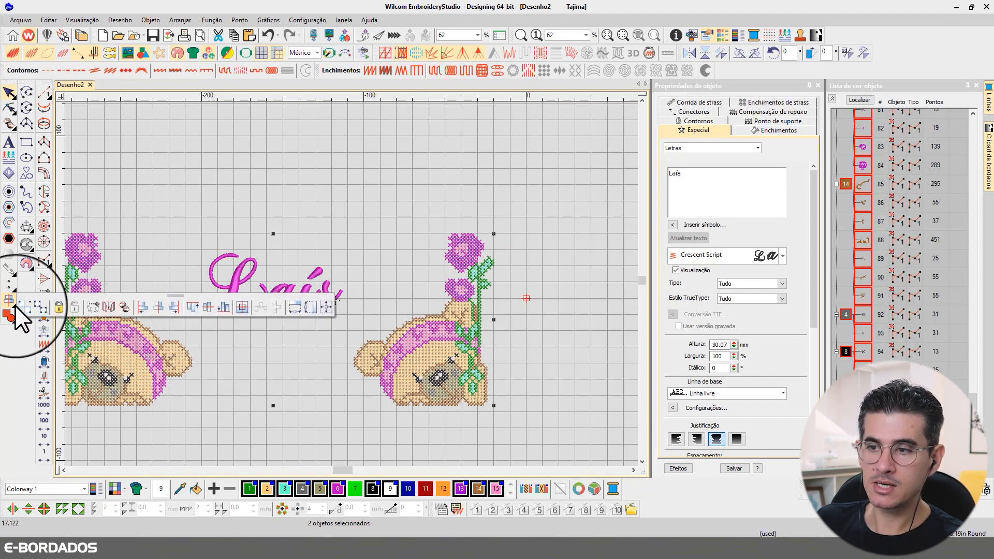
pyautogui.click(209, 309)
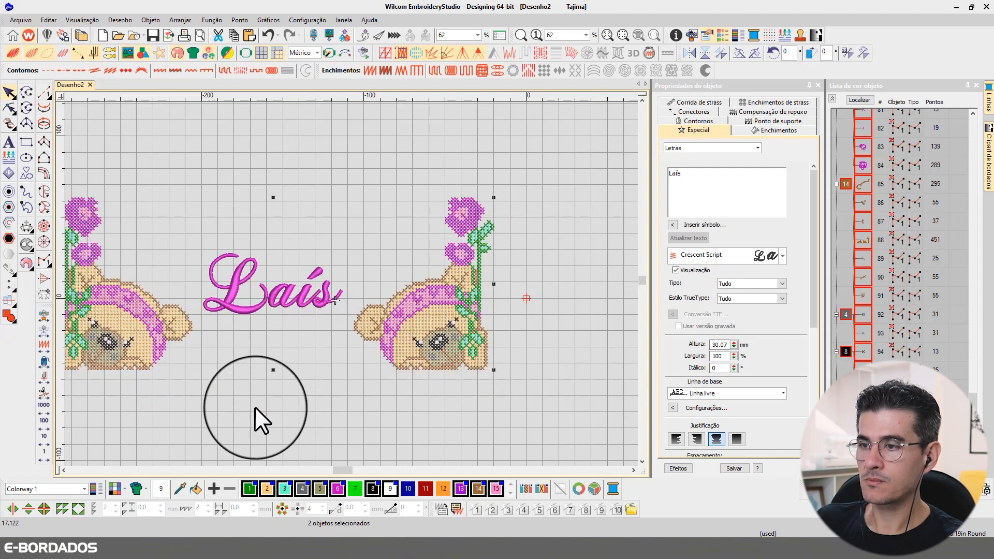
pyautogui.press('Escape')
# Move the name lettering slightly higher between the bears and shrink it to about 28 mm letter height
pyautogui.click(63, 470)
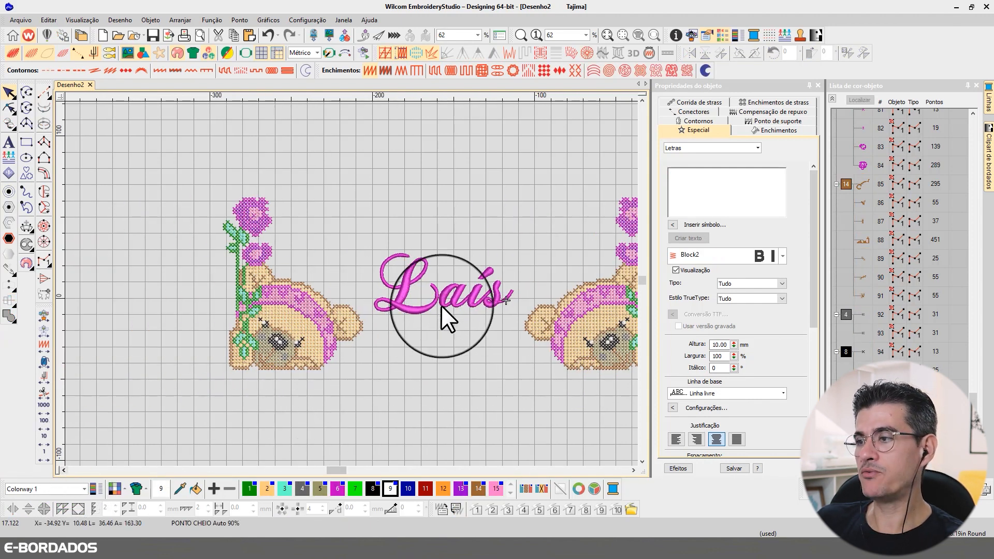
pyautogui.click(633, 470)
pyautogui.click(633, 469)
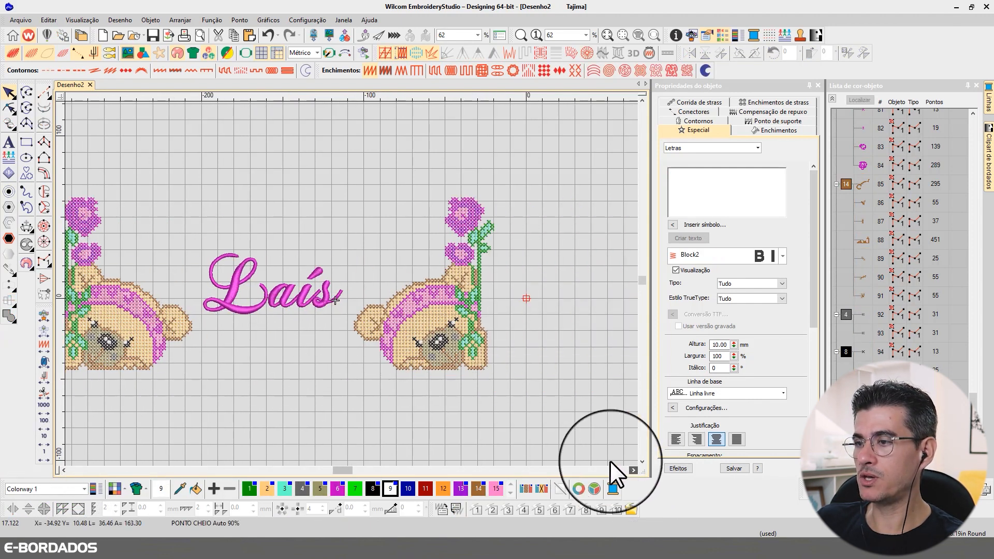
pyautogui.click(236, 289)
pyautogui.moveTo(276, 263); pyautogui.dragTo(284, 260)
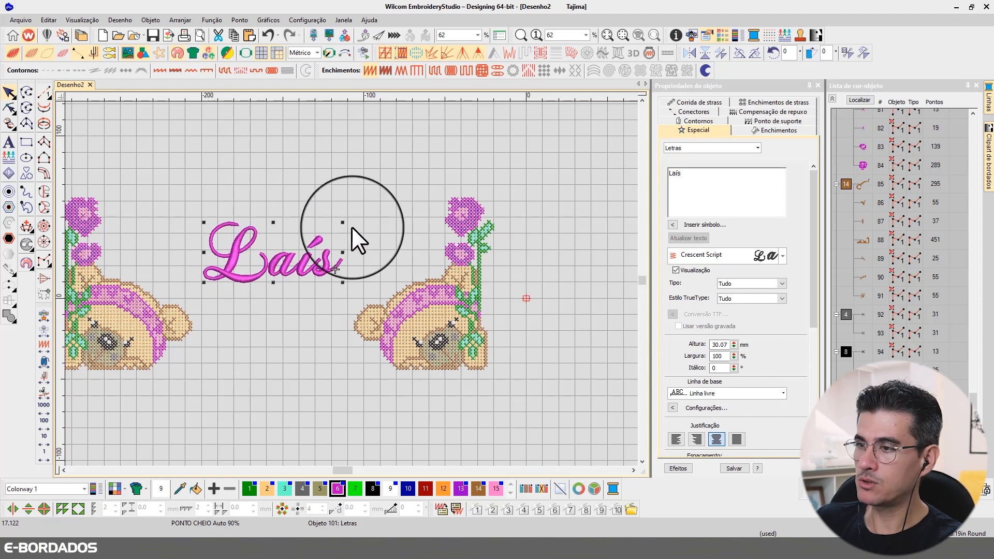
pyautogui.moveTo(343, 224); pyautogui.dragTo(331, 228)
# Centre the grouped bears horizontally on the resized name while keeping their height, and inspect the name at 100% zoom
pyautogui.keyDown('ctrl'); pyautogui.click(178, 318); pyautogui.keyUp('ctrl')
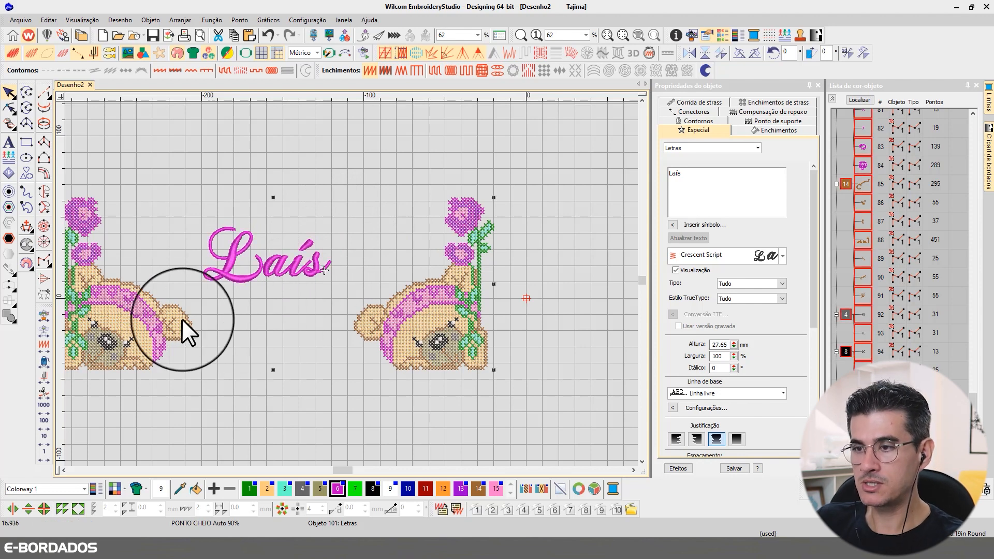
pyautogui.click(14, 305)
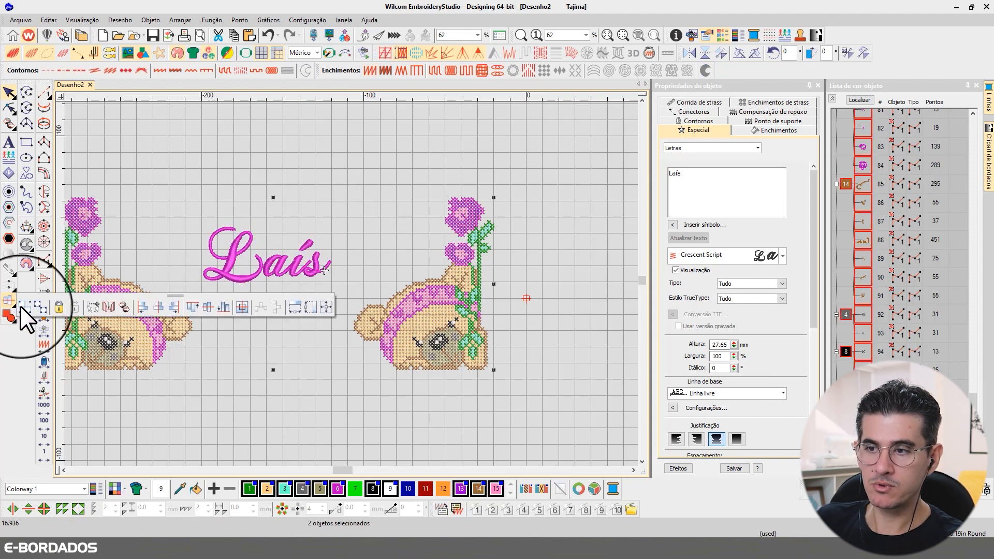
pyautogui.click(158, 306)
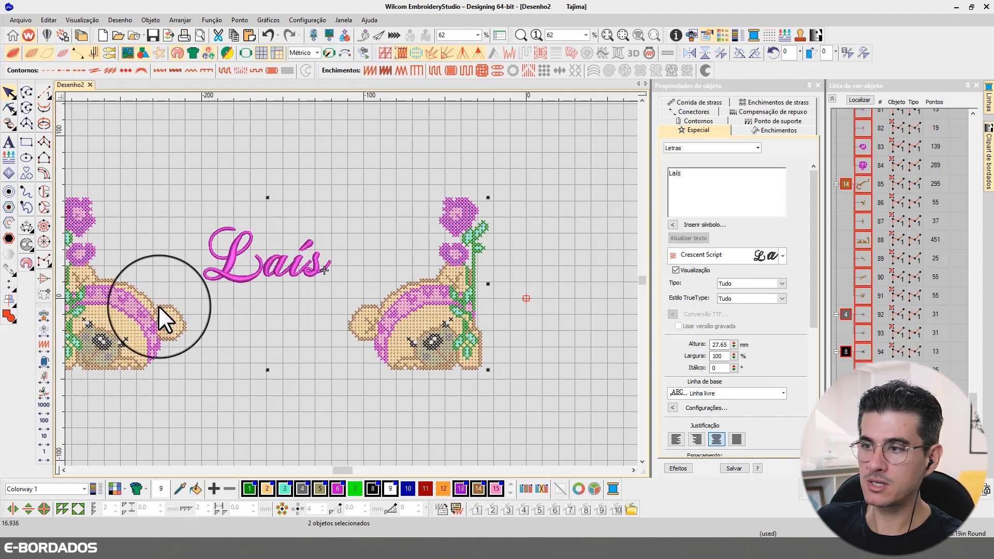
pyautogui.click(551, 278)
pyautogui.press('1')
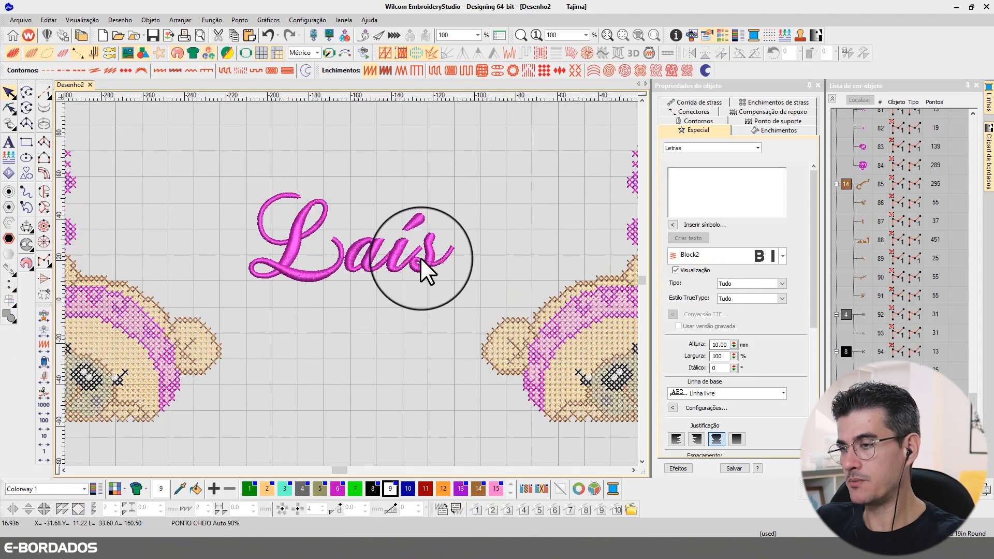
# Save the complete design as an EMB file in the Downloads folder, using the embroidered name in lowercase as the file name
pyautogui.press('0')
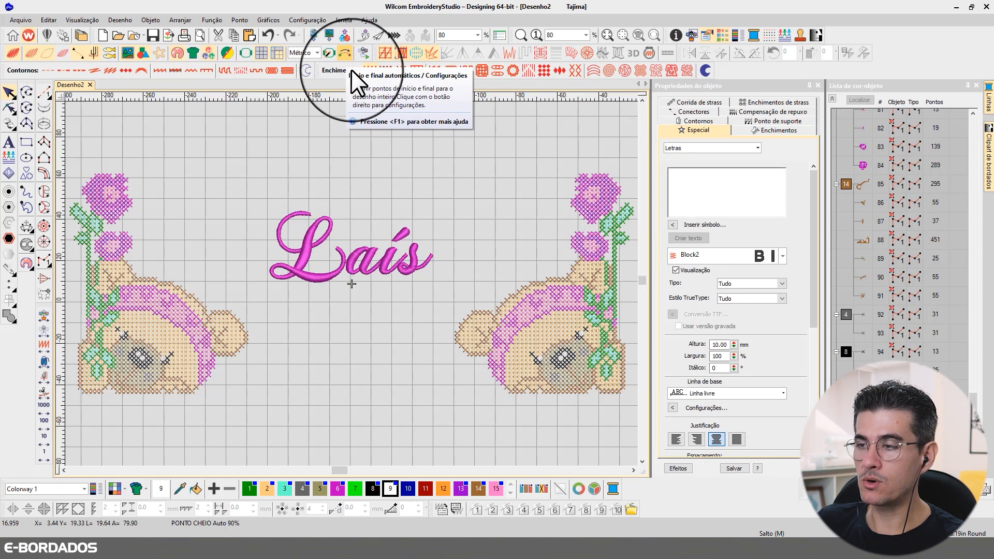
pyautogui.click(154, 35)
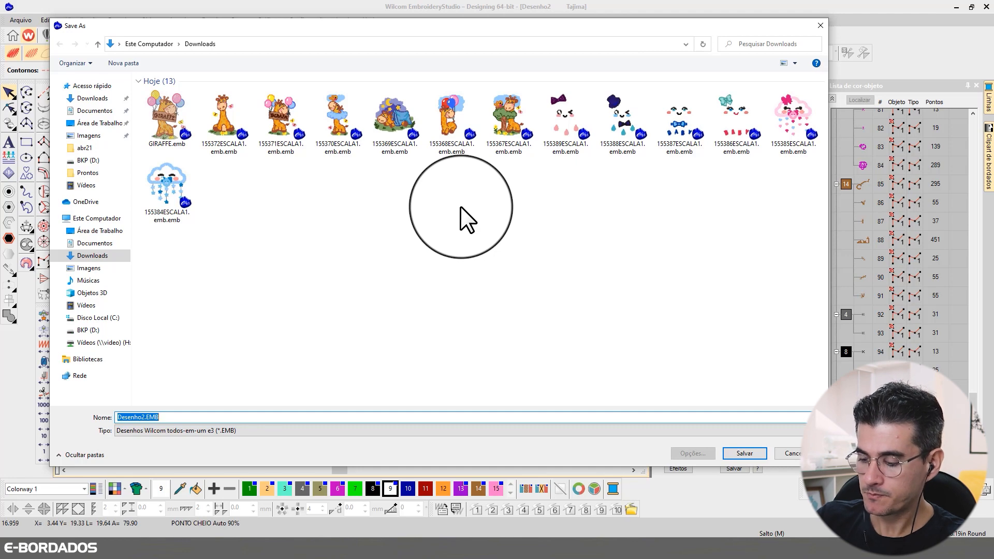
pyautogui.press('BackSpace')
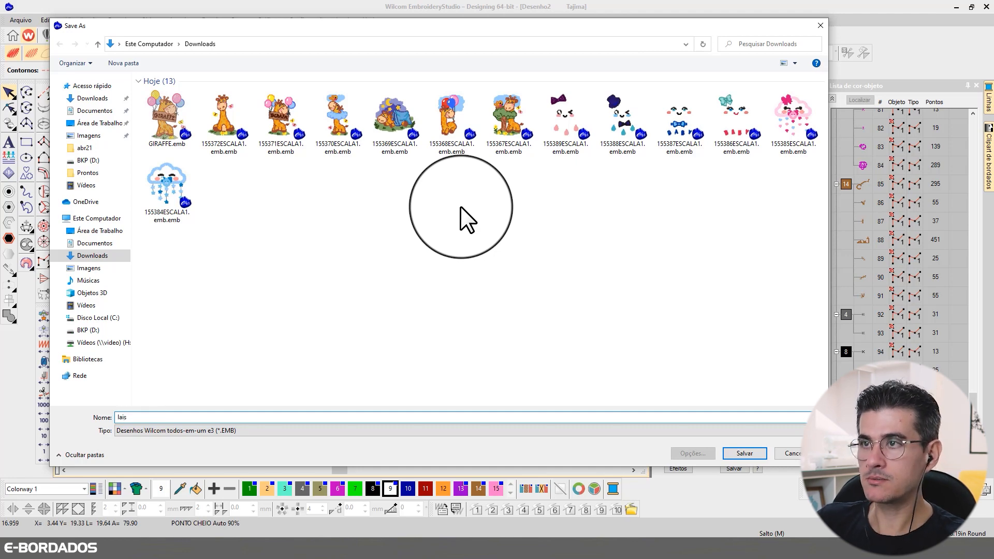
pyautogui.click(744, 453)
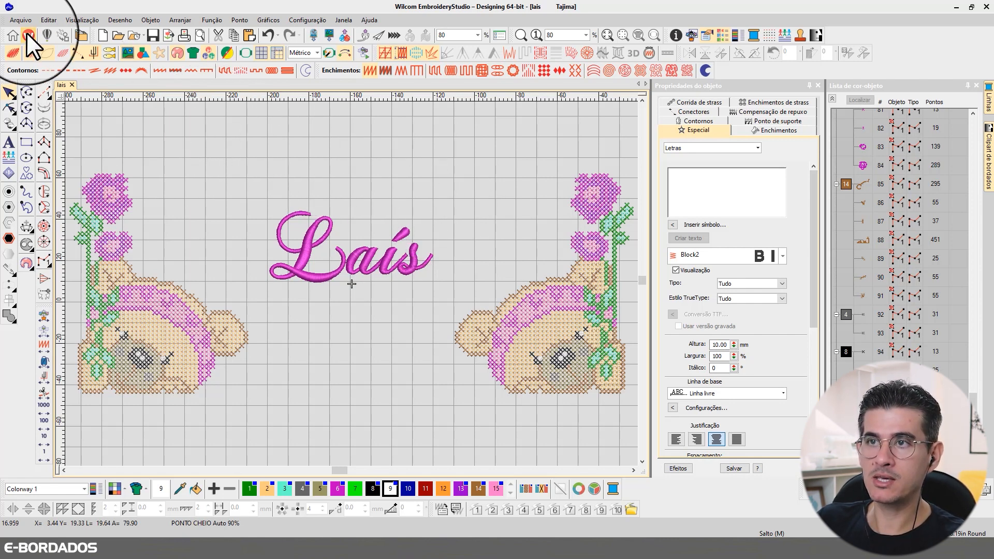
# Set up a machine-file export of the saved design in the Downloads folder with Janome/Elna/Kenmore (*.JEF) as the file type
pyautogui.click(21, 20)
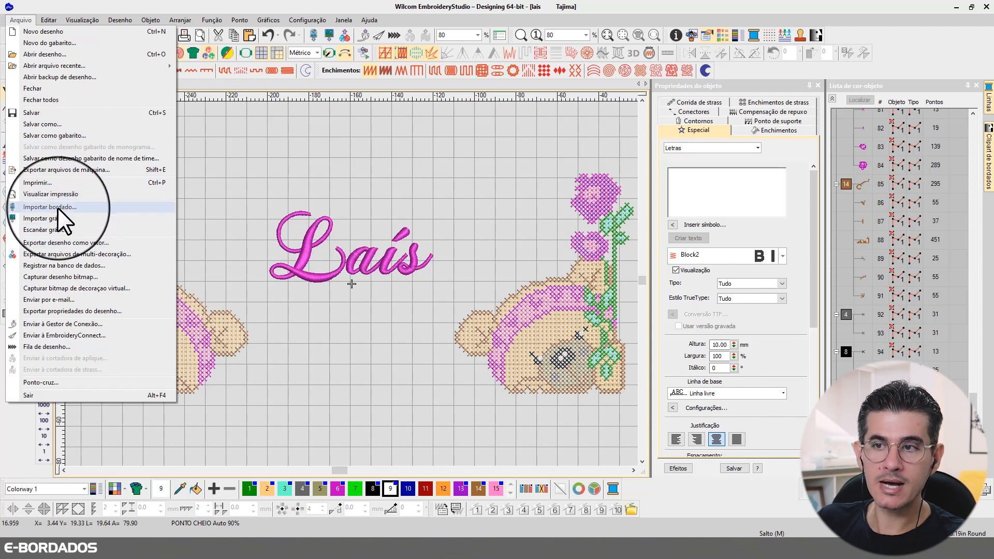
pyautogui.click(64, 169)
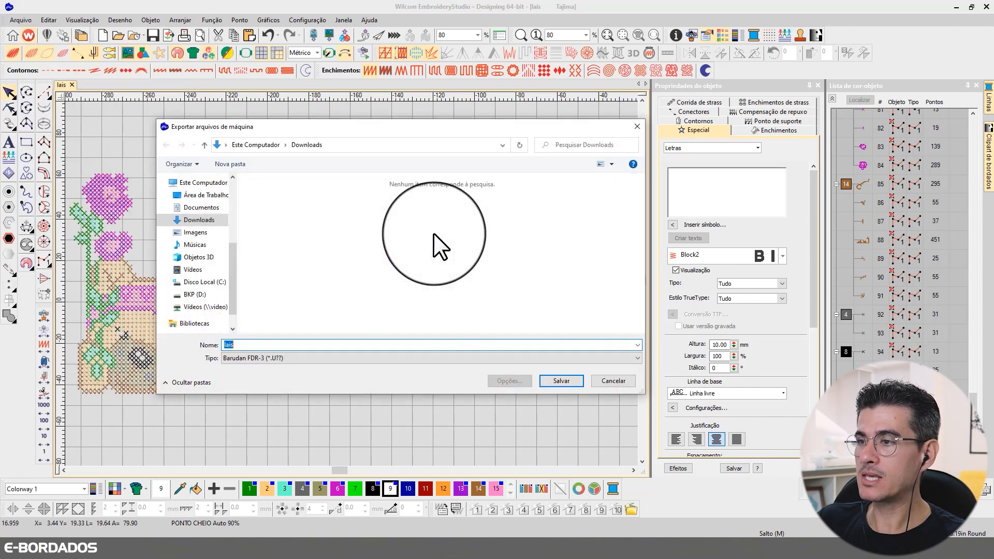
pyautogui.click(298, 357)
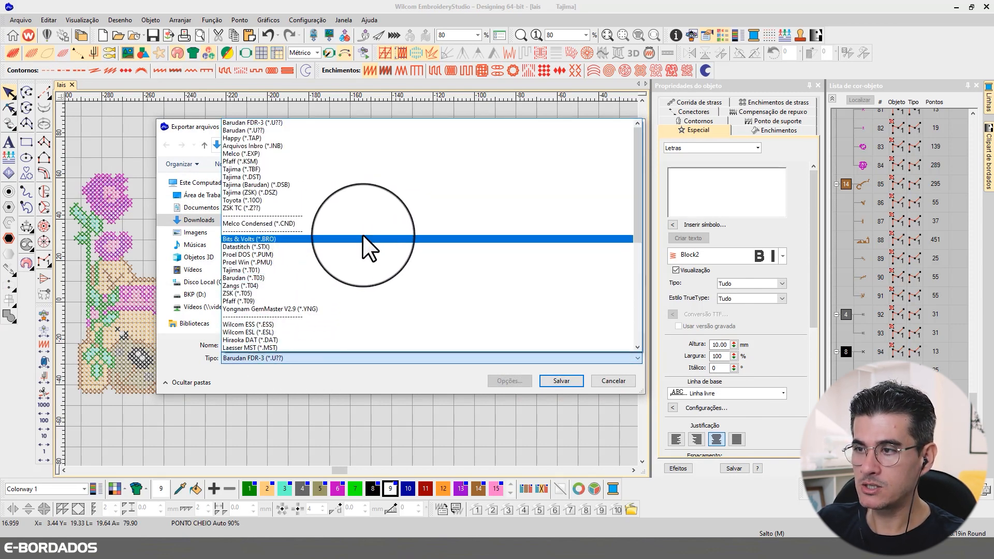
pyautogui.moveTo(637, 186); pyautogui.dragTo(636, 321)
pyautogui.click(315, 203)
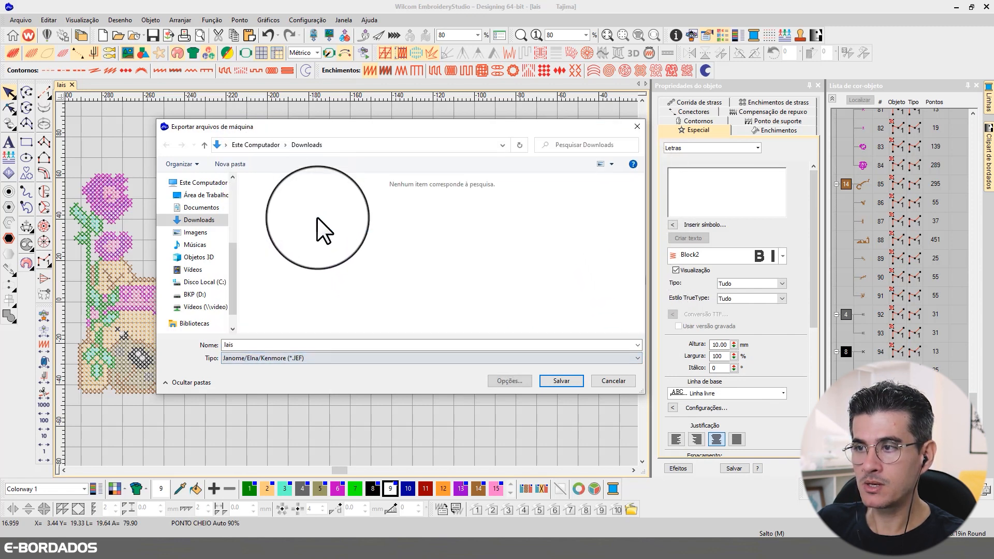